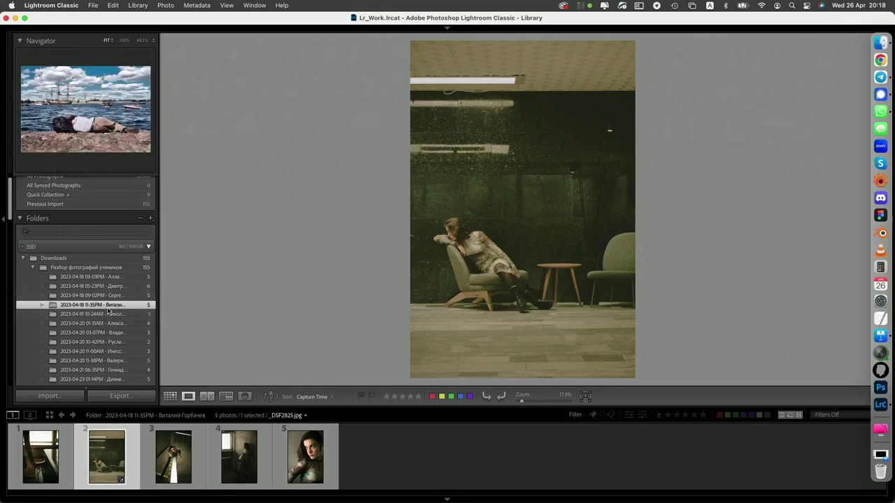
{"action": "left_click", "coordinate": [108, 315]}
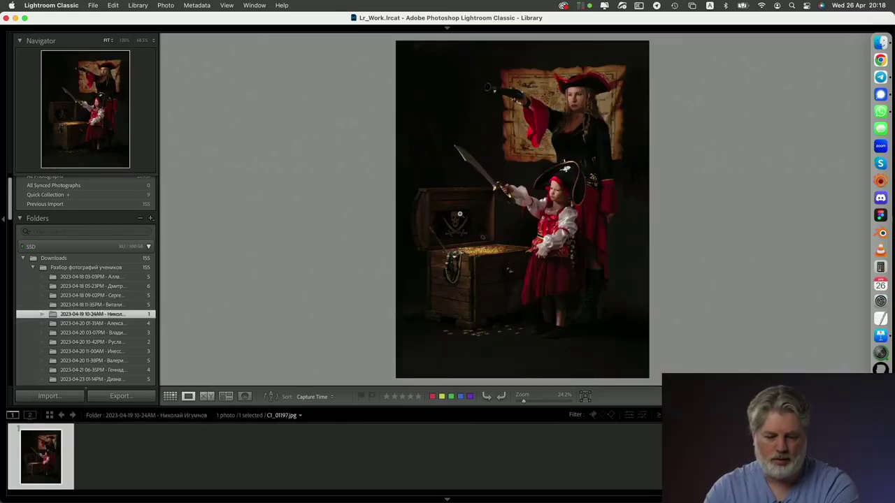
{"action": "left_click", "coordinate": [881, 43]}
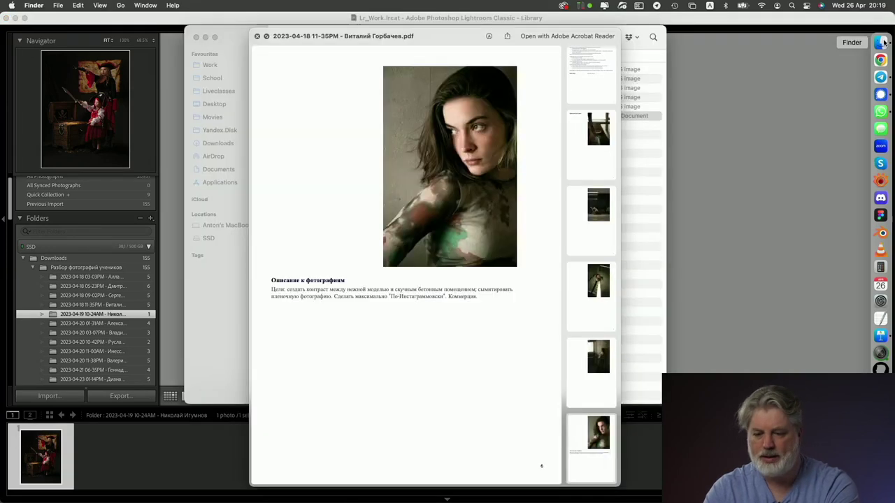
{"action": "left_click", "coordinate": [257, 37]}
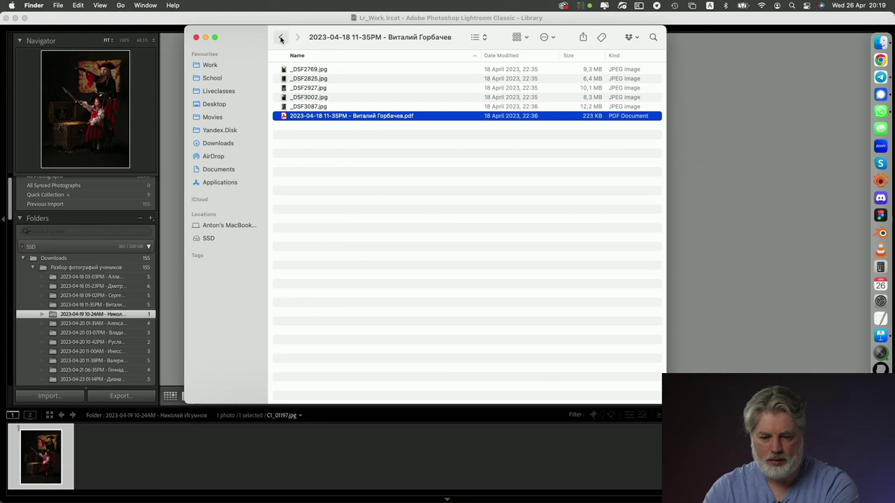
{"action": "left_click", "coordinate": [281, 39]}
{"action": "double_click", "coordinate": [359, 107]}
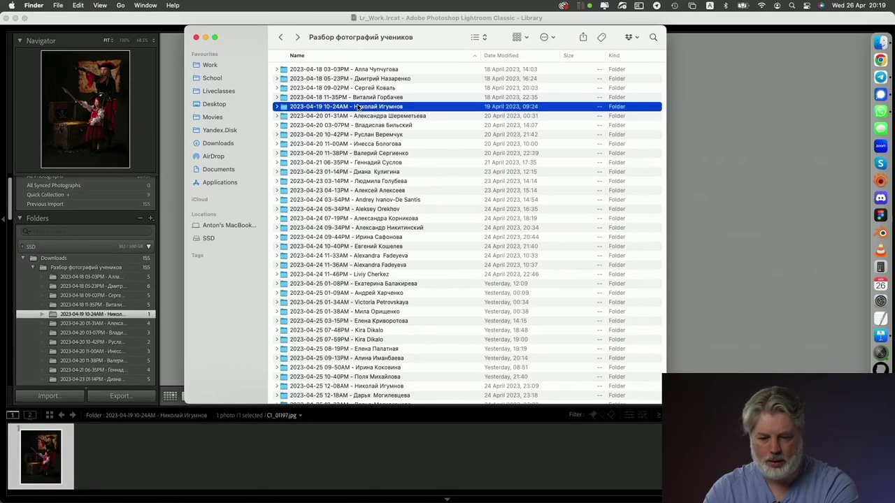
{"action": "left_click", "coordinate": [342, 70]}
{"action": "key", "text": "space"}
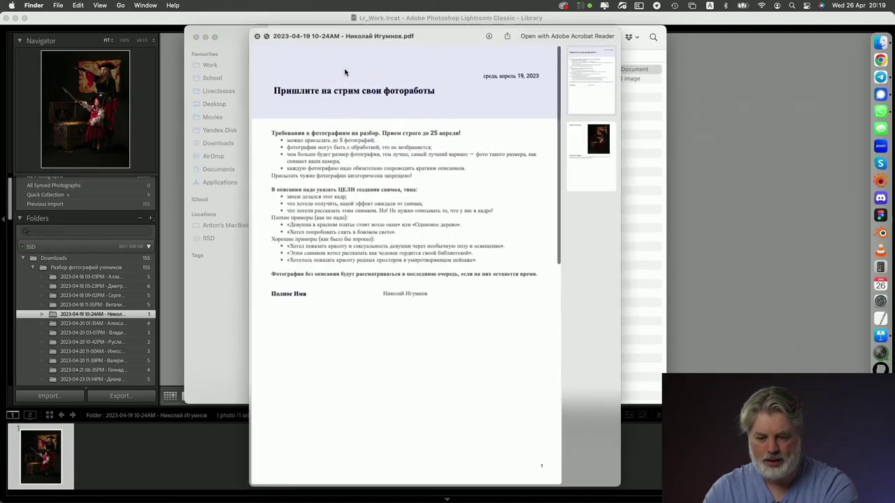
{"action": "scroll", "coordinate": [387, 184], "scroll_direction": "down", "scroll_amount": 10}
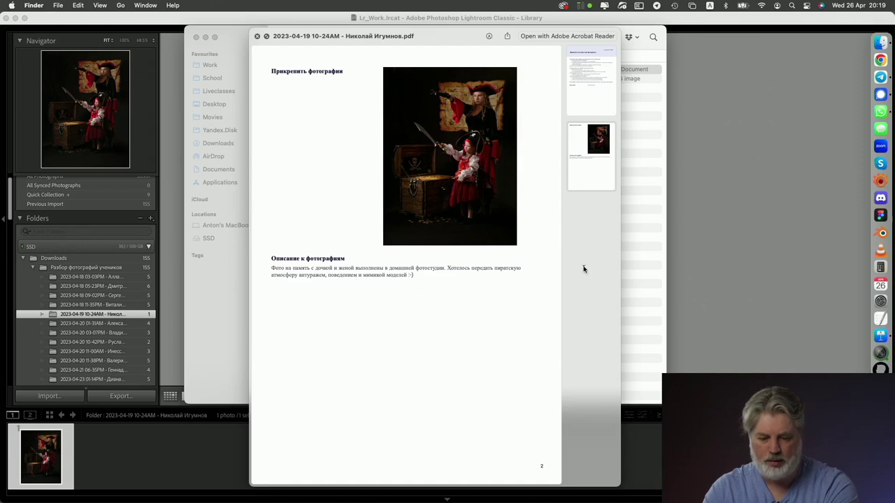
{"action": "left_click", "coordinate": [702, 246]}
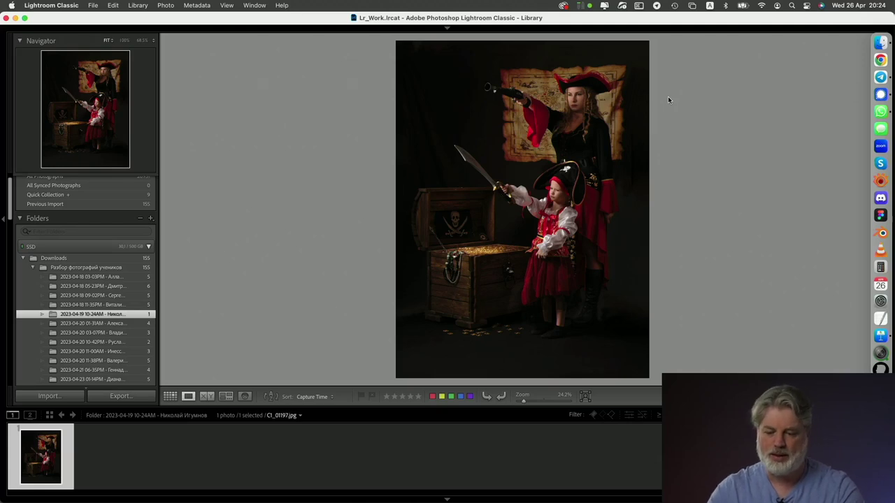
Examine the pirate photo at 68.5% zoom, from the woman and treasure map to the chest, coins and girl.
{"action": "left_click", "coordinate": [585, 110]}
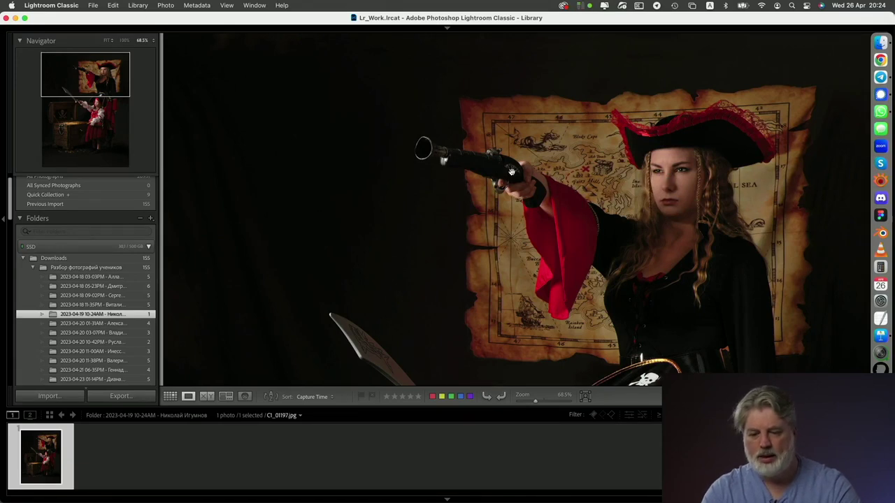
{"action": "left_click_drag", "start_coordinate": [685, 200], "coordinate": [570, 162]}
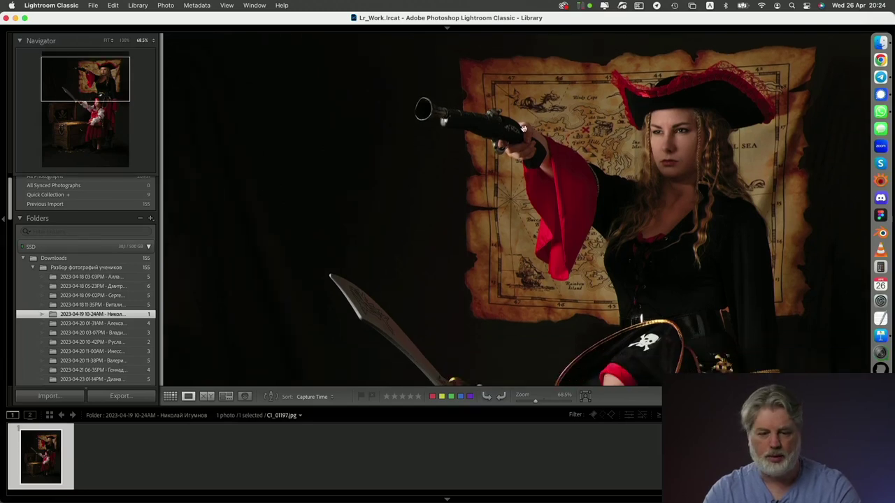
{"action": "left_click_drag", "start_coordinate": [628, 226], "coordinate": [647, 39]}
{"action": "left_click", "coordinate": [676, 251]}
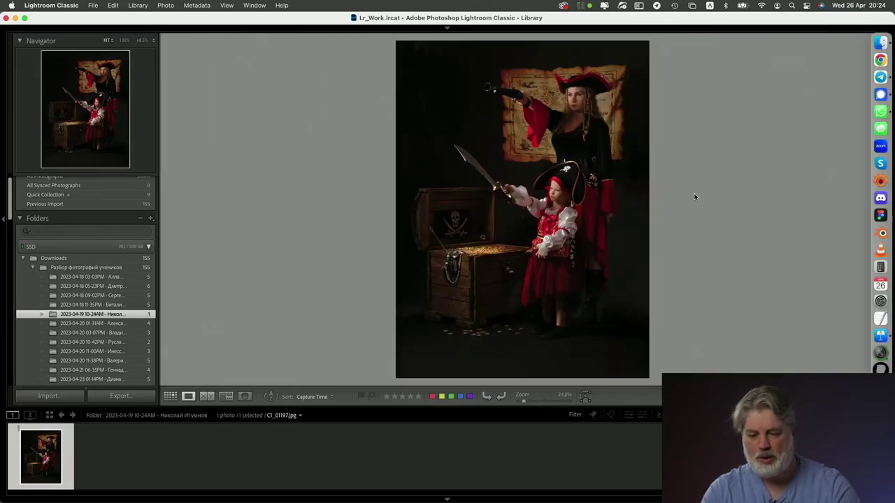
{"action": "left_click", "coordinate": [576, 111]}
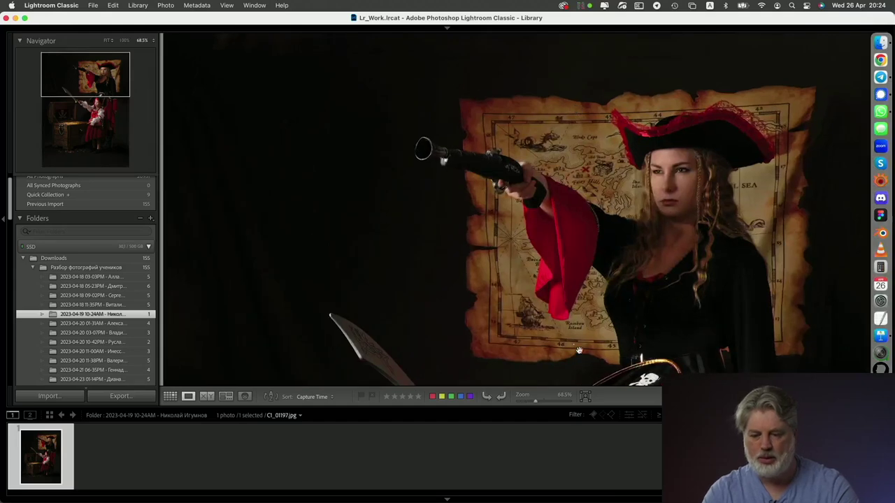
{"action": "scroll", "coordinate": [586, 278], "scroll_direction": "down", "scroll_amount": 10}
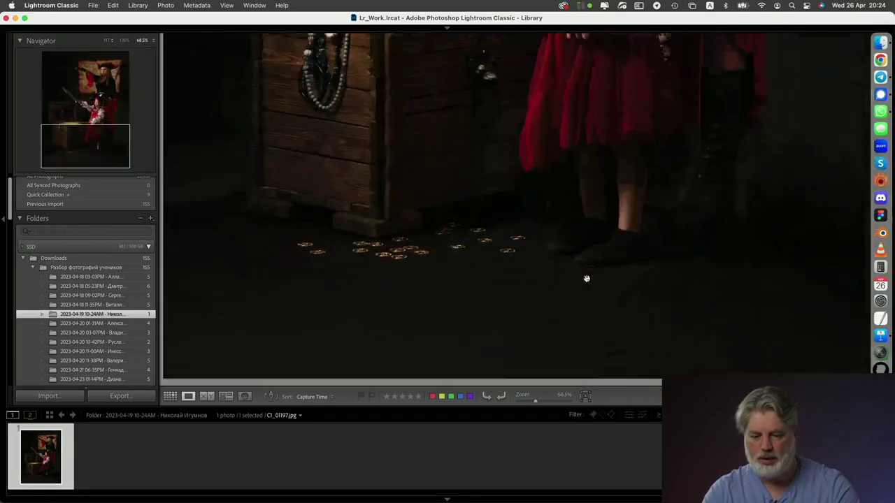
{"action": "scroll", "coordinate": [586, 278], "scroll_direction": "up", "scroll_amount": 6}
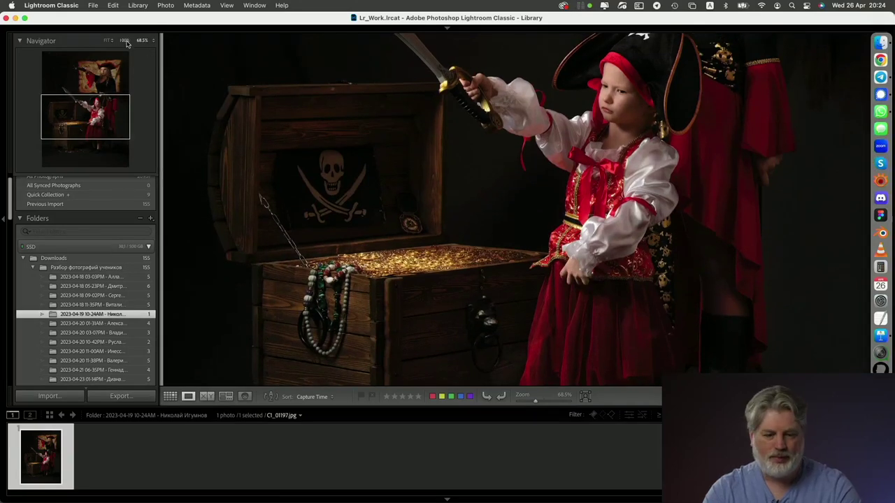
Examine the girl's face, hat, sleeves and dress in the pirate photo at 100% zoom, ending on the full frame.
{"action": "left_click", "coordinate": [124, 40]}
{"action": "left_click_drag", "start_coordinate": [230, 98], "coordinate": [319, 141]}
{"action": "scroll", "coordinate": [319, 141], "scroll_direction": "up", "scroll_amount": 2}
{"action": "scroll", "coordinate": [319, 141], "scroll_direction": "left", "scroll_amount": 5}
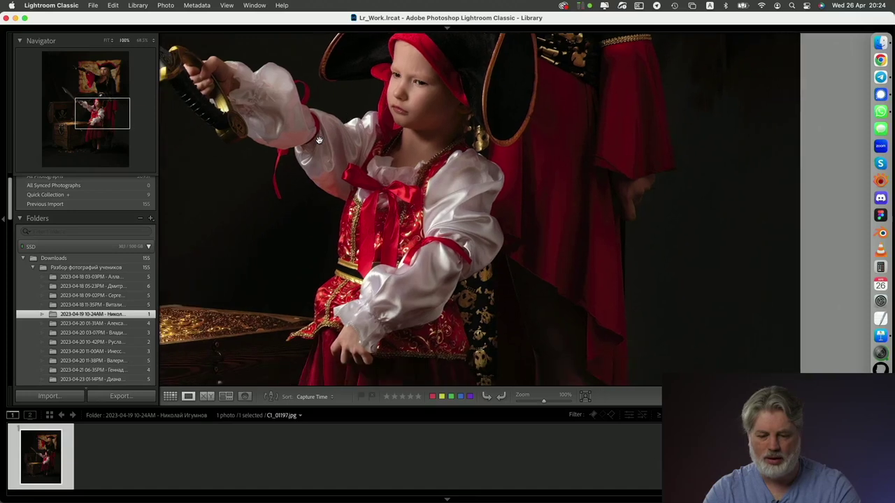
{"action": "scroll", "coordinate": [319, 141], "scroll_direction": "down", "scroll_amount": 5}
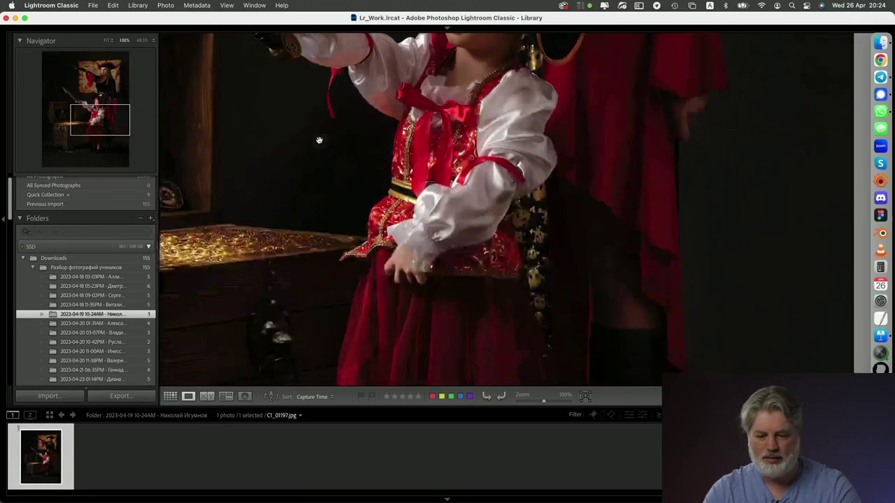
{"action": "scroll", "coordinate": [428, 154], "scroll_direction": "up", "scroll_amount": 10}
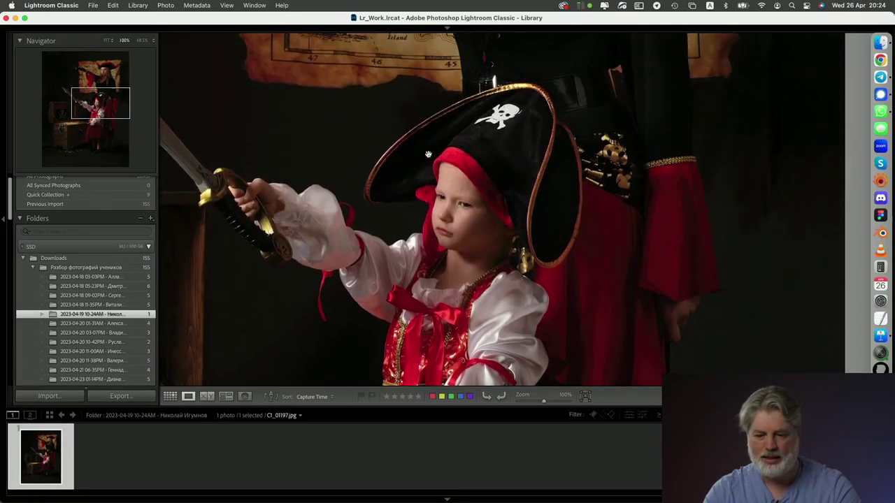
{"action": "scroll", "coordinate": [428, 154], "scroll_direction": "up", "scroll_amount": 6}
{"action": "scroll", "coordinate": [428, 153], "scroll_direction": "down", "scroll_amount": 4}
{"action": "left_click", "coordinate": [428, 154]}
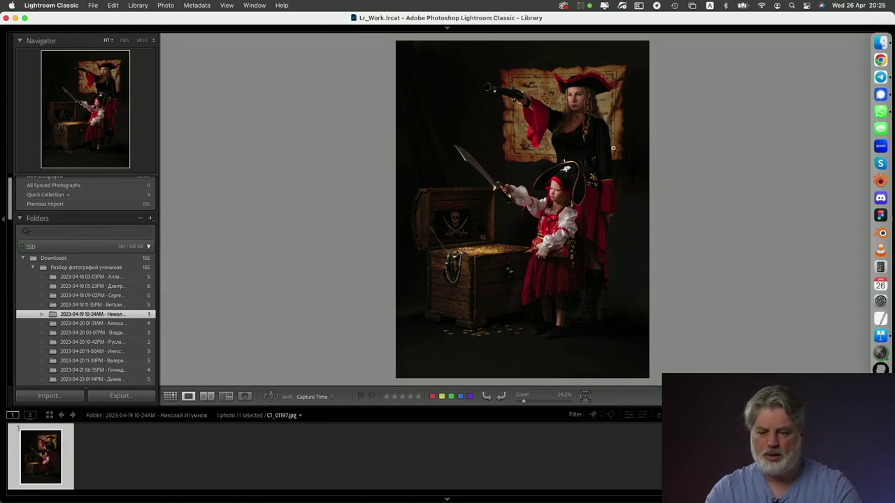
Inspect the models' legs and footwear in the pirate photo at 100% zoom, and check the woman's face.
{"action": "left_click", "coordinate": [586, 308]}
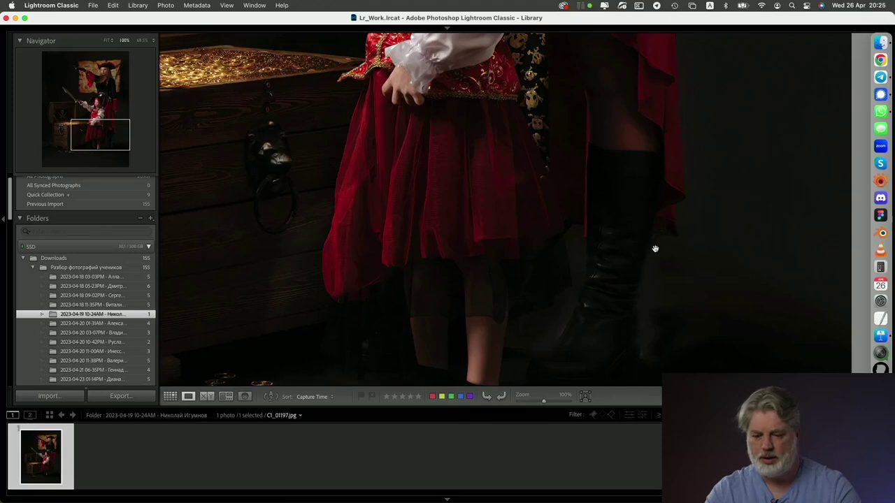
{"action": "left_click", "coordinate": [655, 249]}
{"action": "left_click", "coordinate": [559, 324]}
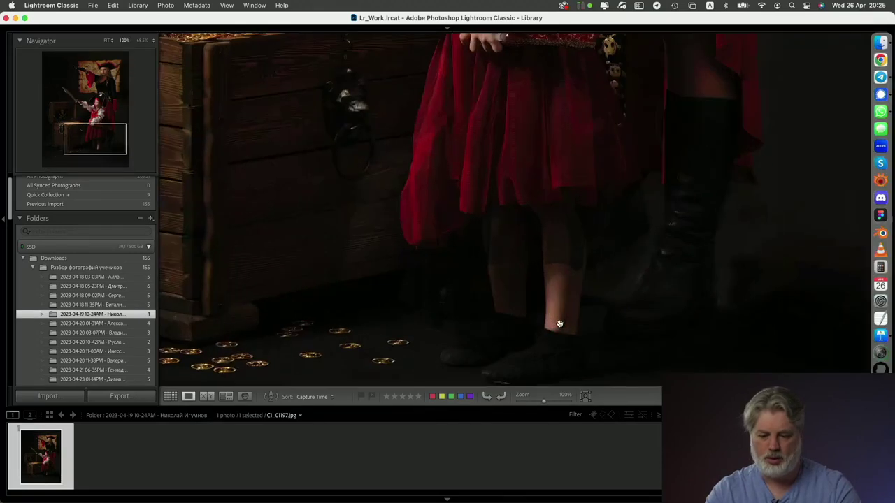
{"action": "left_click", "coordinate": [572, 325]}
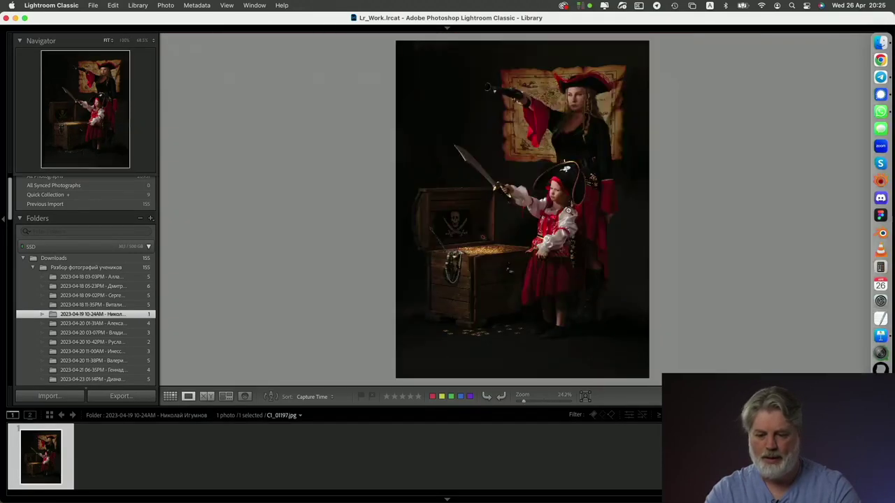
{"action": "left_click", "coordinate": [576, 105]}
{"action": "left_click", "coordinate": [576, 105]}
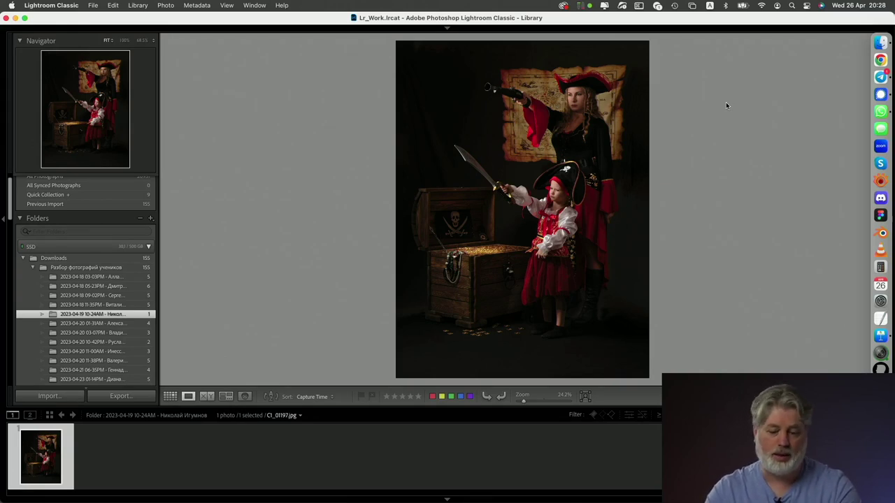
{"action": "left_click", "coordinate": [105, 323]}
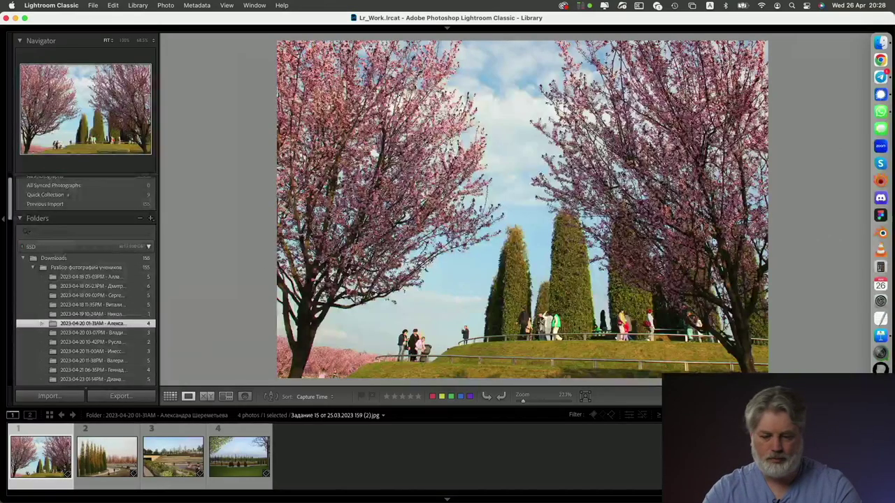
{"action": "left_click", "coordinate": [883, 42]}
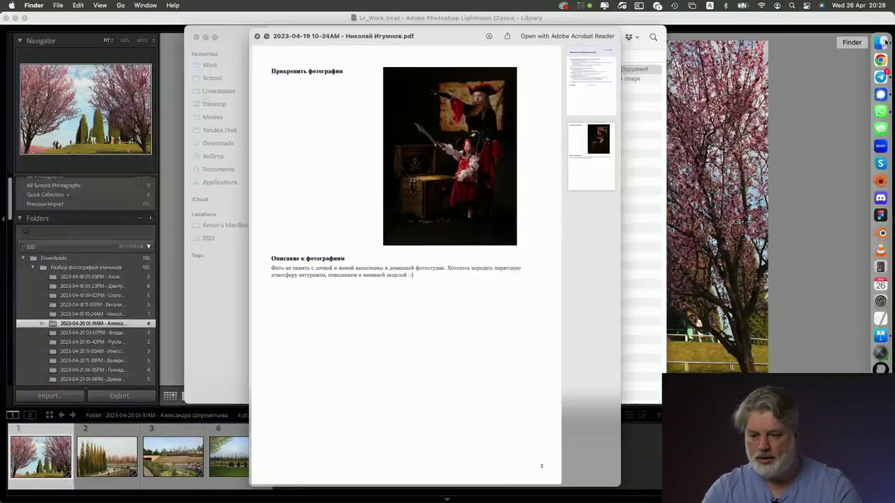
{"action": "left_click", "coordinate": [257, 36]}
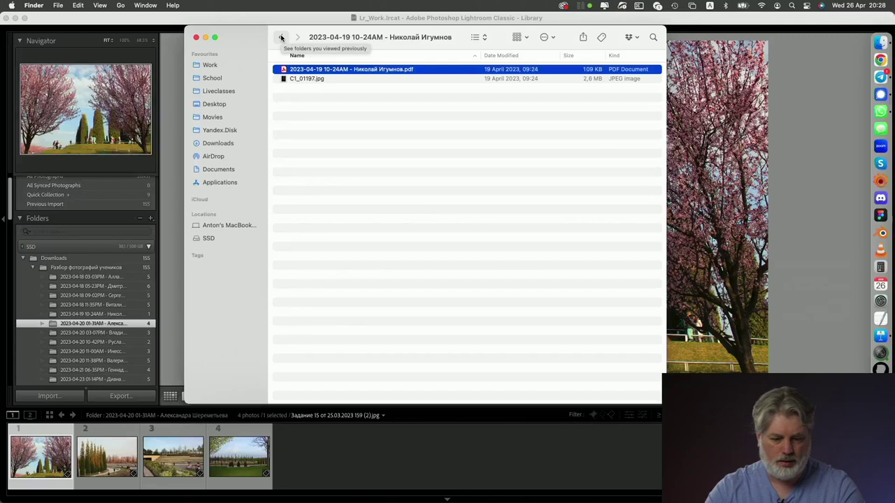
{"action": "left_click", "coordinate": [281, 37]}
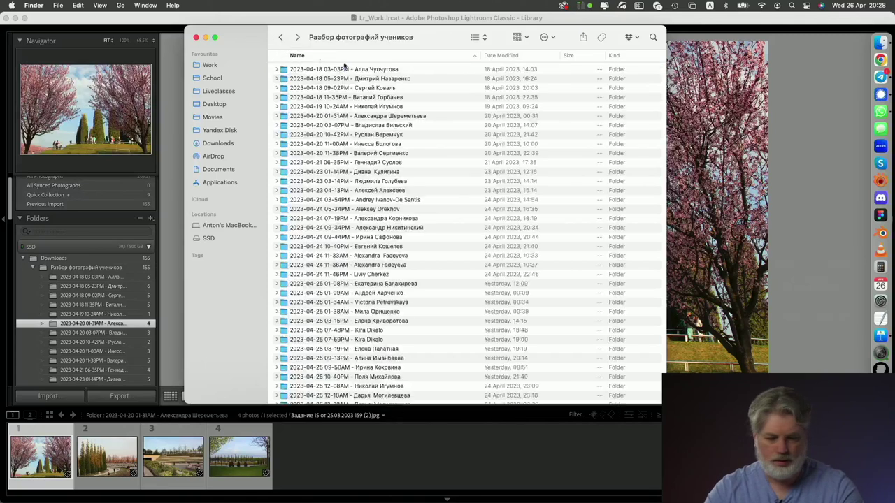
{"action": "left_click", "coordinate": [374, 116]}
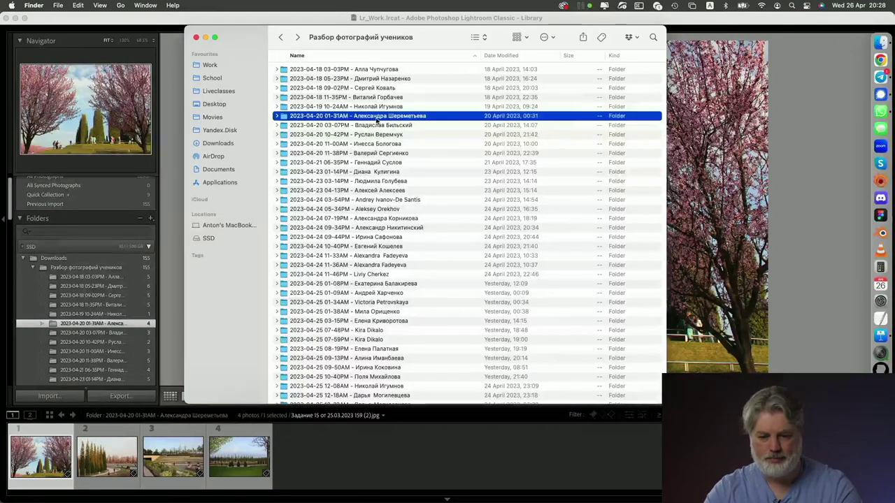
{"action": "double_click", "coordinate": [376, 118]}
{"action": "left_click", "coordinate": [404, 71]}
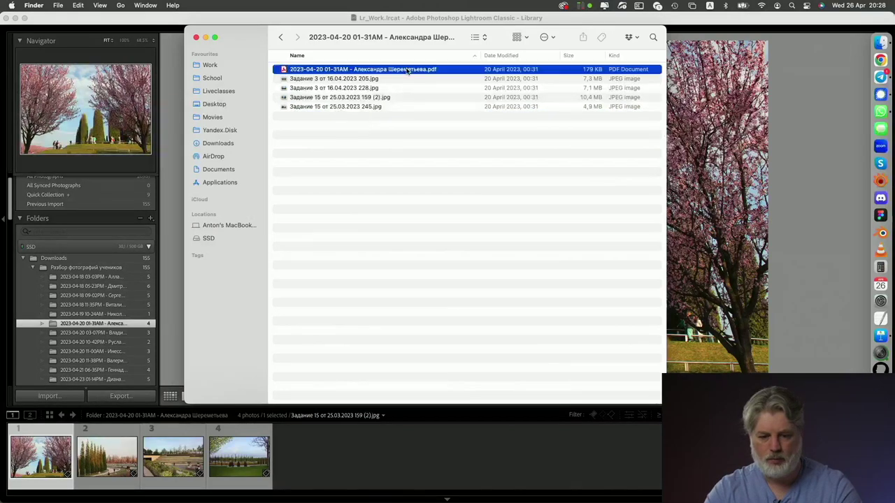
{"action": "key", "text": "space"}
{"action": "scroll", "coordinate": [411, 167], "scroll_direction": "down", "scroll_amount": 10}
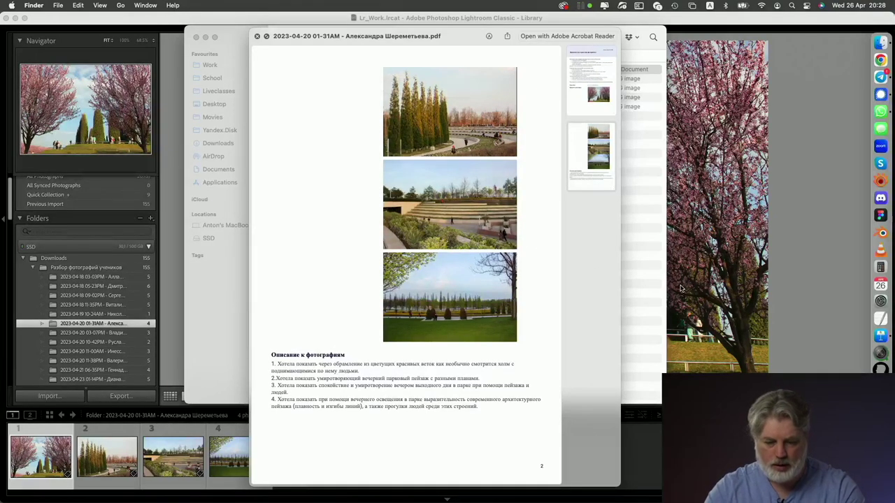
{"action": "left_click", "coordinate": [725, 282]}
Inspect the blossoming branches of the right-hand tree in the first park photo at 100% zoom, ending on the full frame.
{"action": "left_click", "coordinate": [725, 281]}
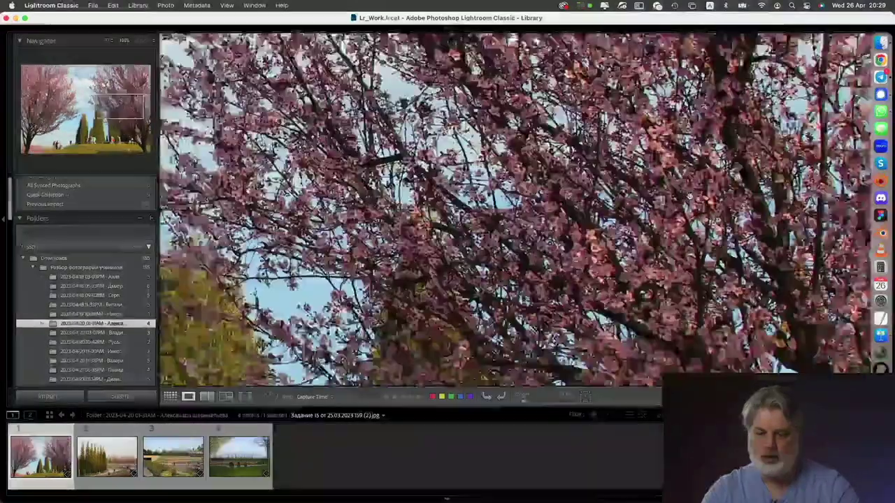
{"action": "left_click", "coordinate": [689, 196]}
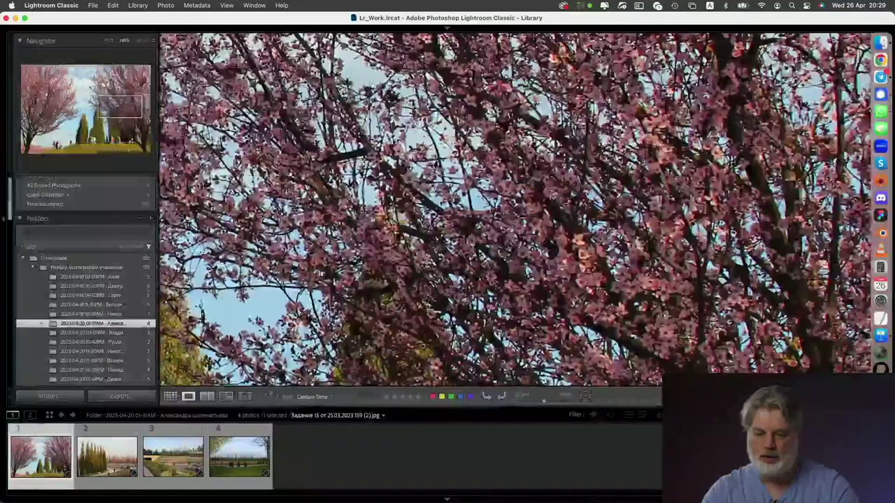
{"action": "key", "text": "z"}
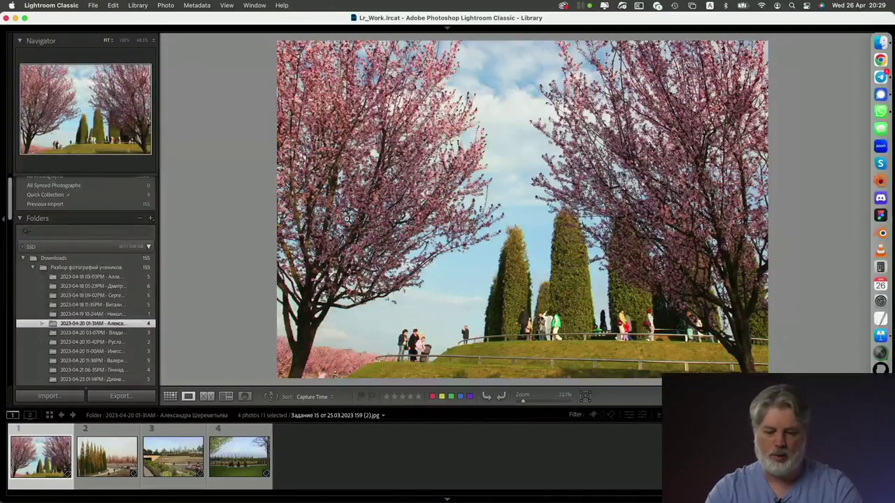
Inspect the pink bushes and people in the lower-left corner of the first park photo at 100% zoom, ending on the full frame.
{"action": "left_click", "coordinate": [330, 358]}
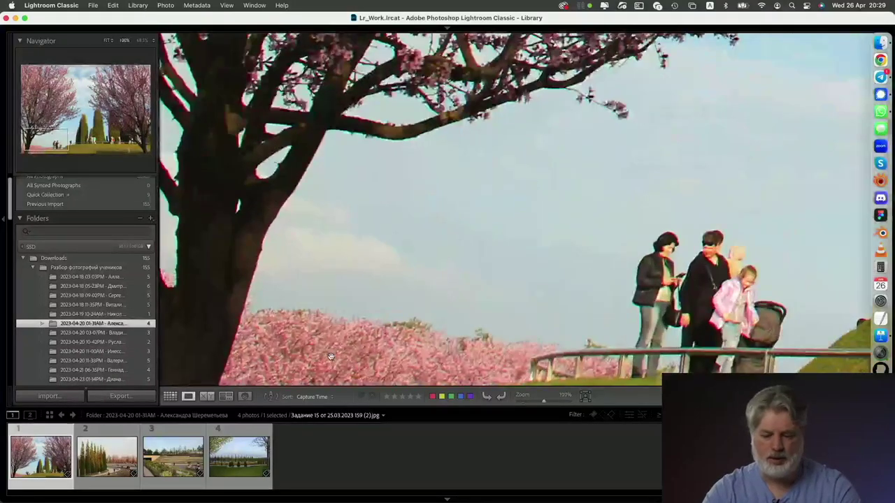
{"action": "left_click_drag", "start_coordinate": [330, 358], "coordinate": [484, 197]}
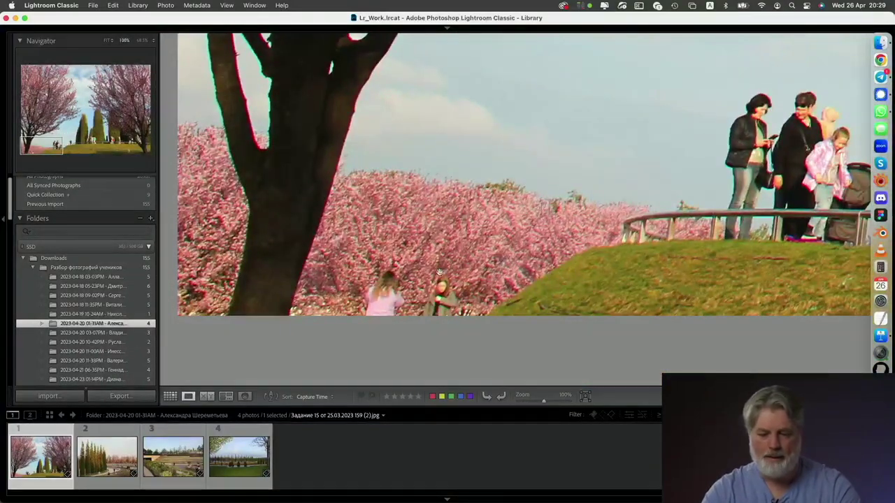
{"action": "left_click", "coordinate": [487, 207]}
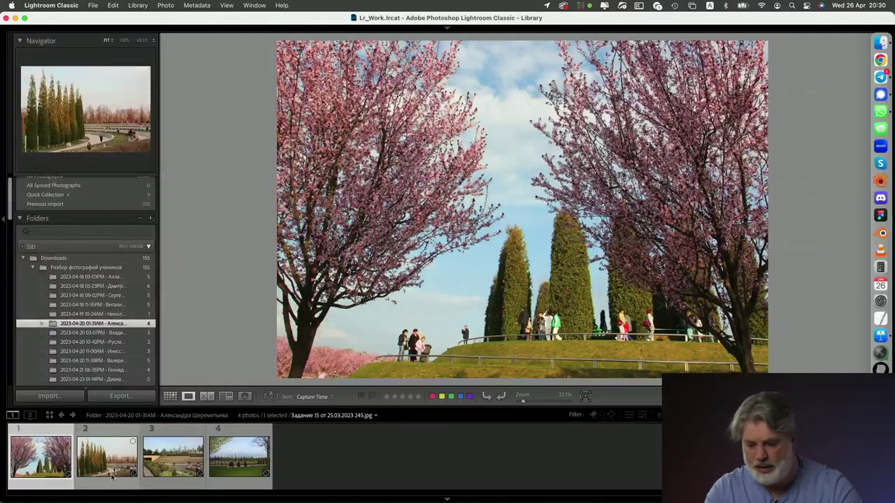
{"action": "mouse_move", "coordinate": [111, 476]}
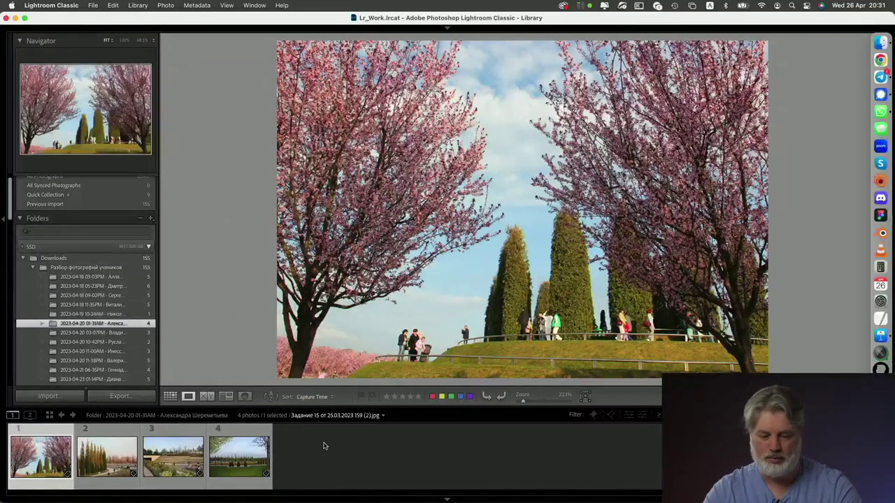
Review the second park photo against its PDF description and inspect the people on the terraces at 100% zoom, ending on its full frame.
{"action": "left_click", "coordinate": [107, 459]}
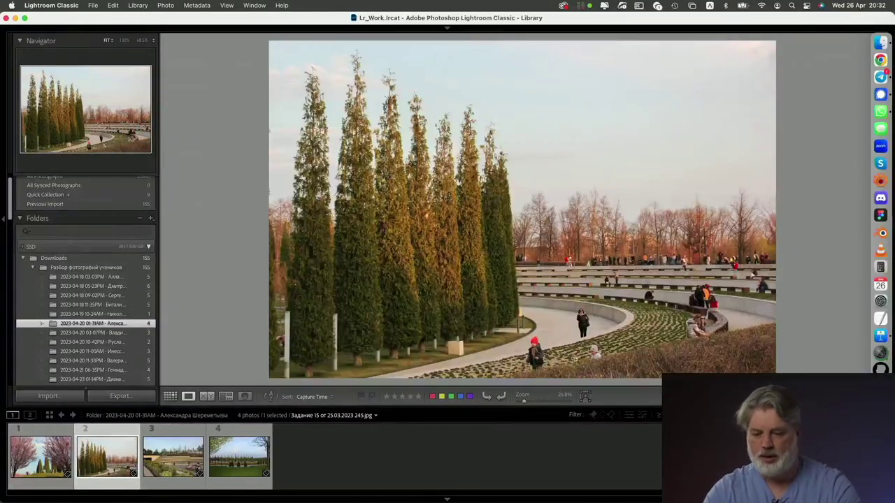
{"action": "left_click", "coordinate": [880, 43]}
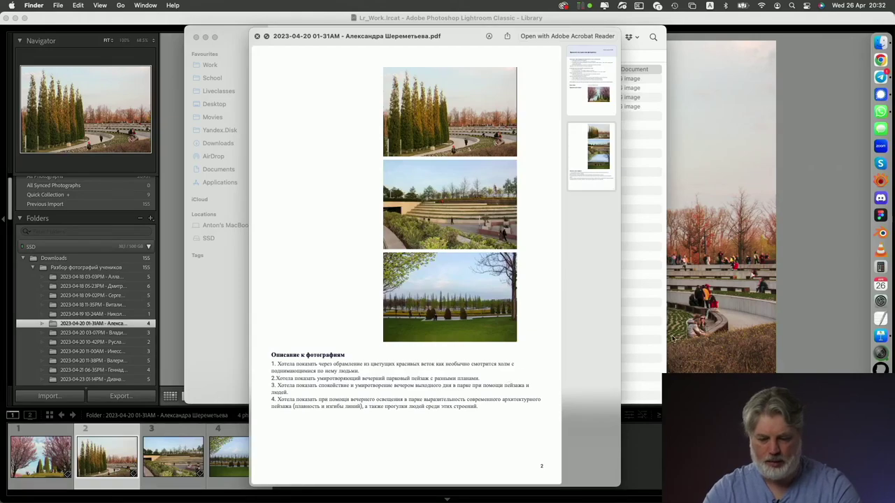
{"action": "left_click", "coordinate": [701, 330]}
{"action": "left_click", "coordinate": [701, 330]}
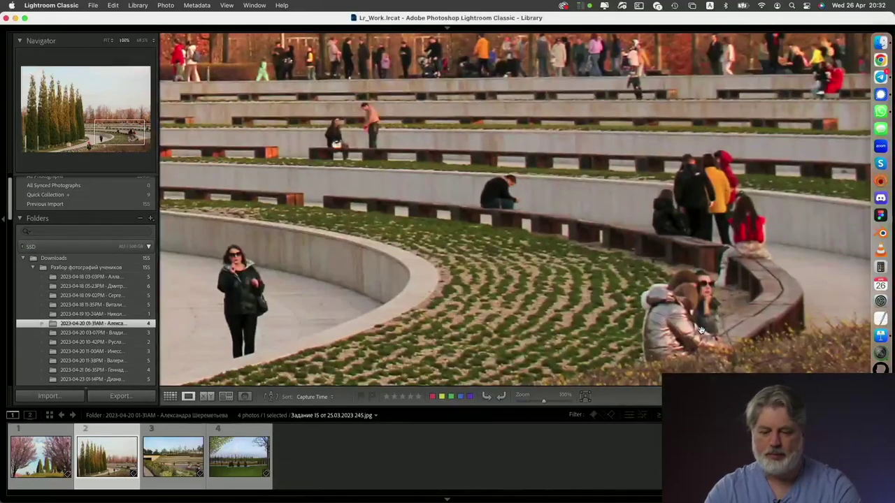
{"action": "left_click", "coordinate": [701, 330]}
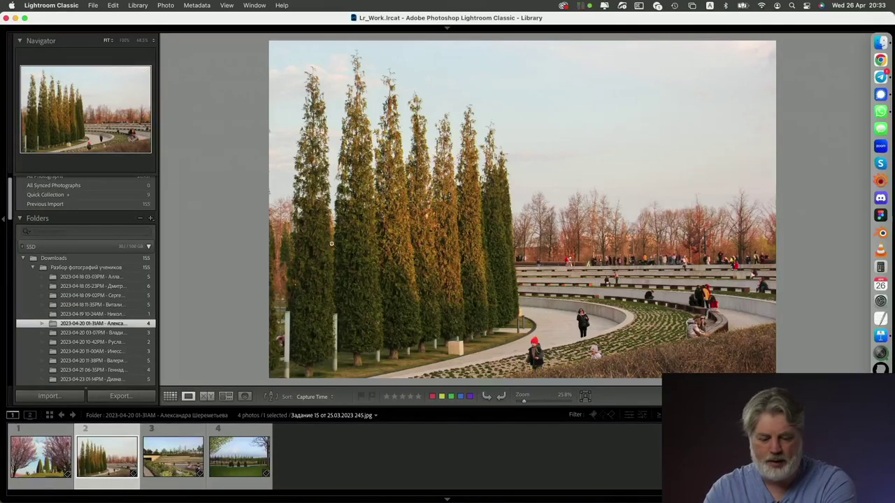
{"action": "left_click", "coordinate": [65, 464]}
{"action": "left_click", "coordinate": [100, 467]}
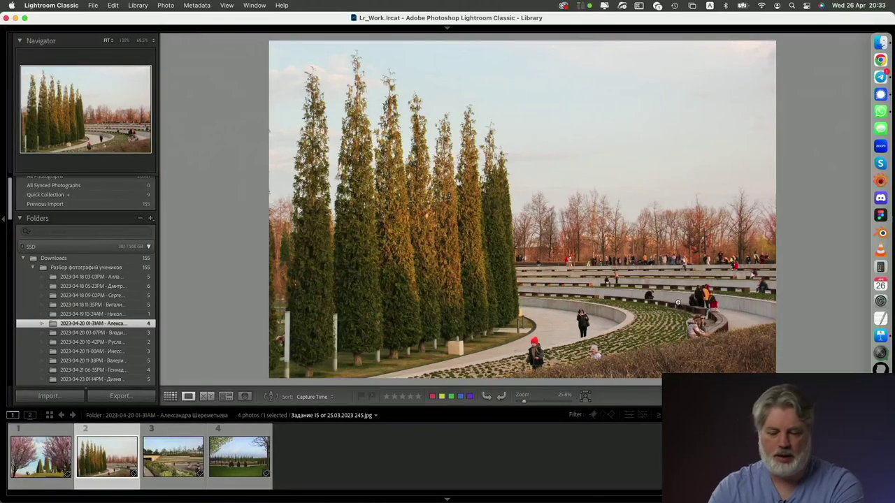
Inspect the stepped terraces in the third park photo at 100% zoom and read its description in the submission PDF.
{"action": "left_click", "coordinate": [149, 450]}
{"action": "left_click", "coordinate": [580, 238]}
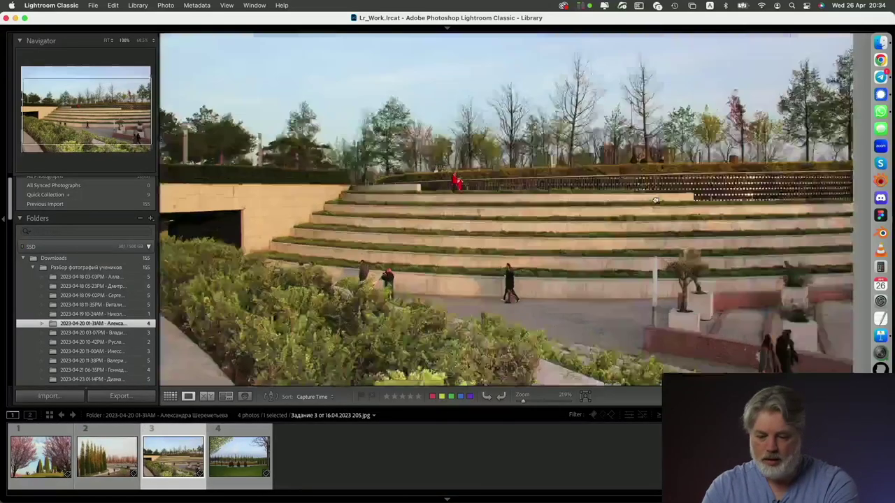
{"action": "left_click", "coordinate": [628, 213]}
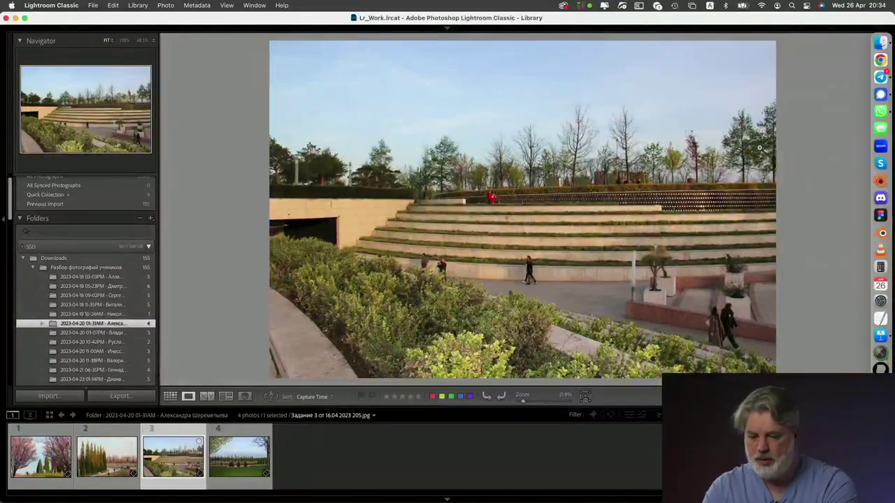
{"action": "left_click", "coordinate": [880, 43]}
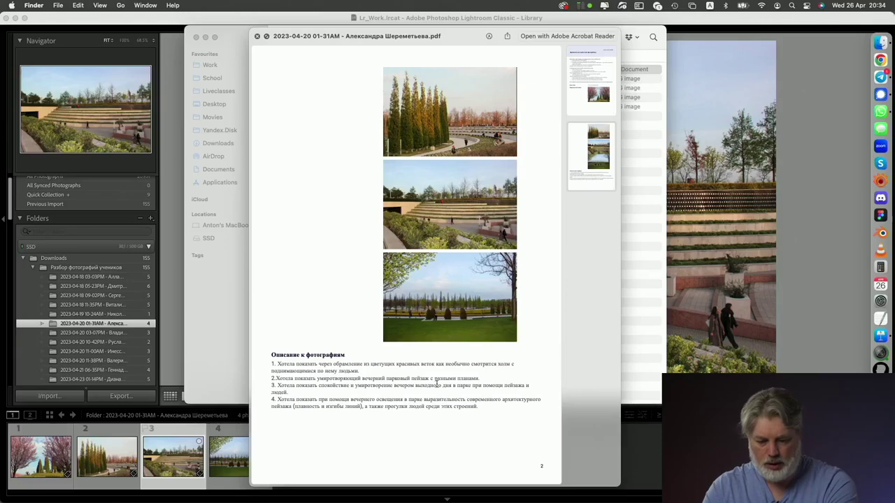
{"action": "left_click", "coordinate": [634, 355]}
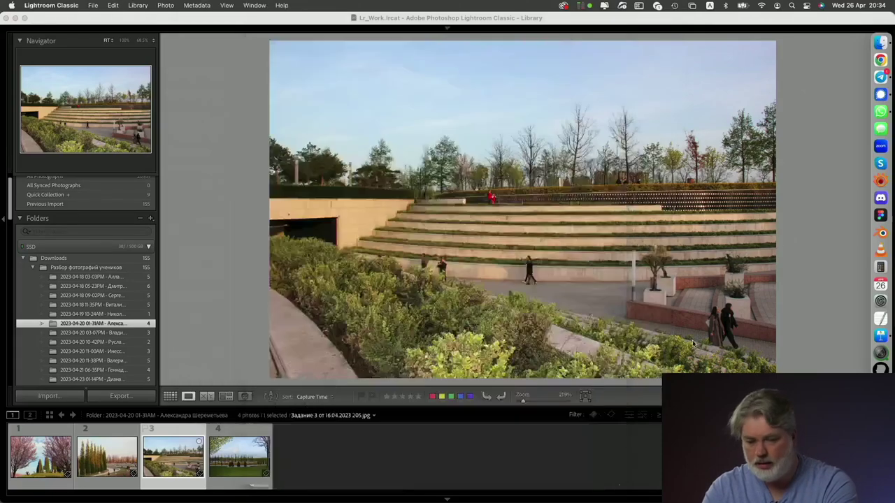
{"action": "left_click", "coordinate": [662, 273]}
{"action": "left_click", "coordinate": [665, 261]}
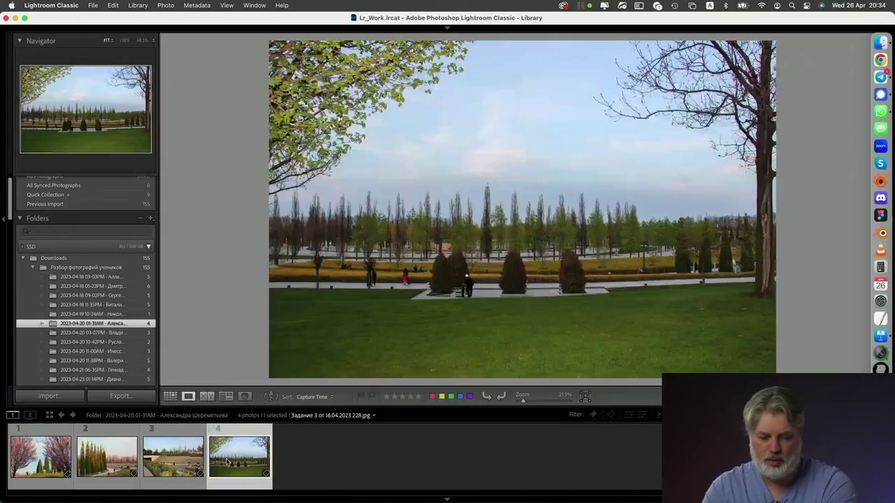
View the fourth park photo and compare all four photos of the series one after another, ending on the fourth.
{"action": "left_click", "coordinate": [227, 461]}
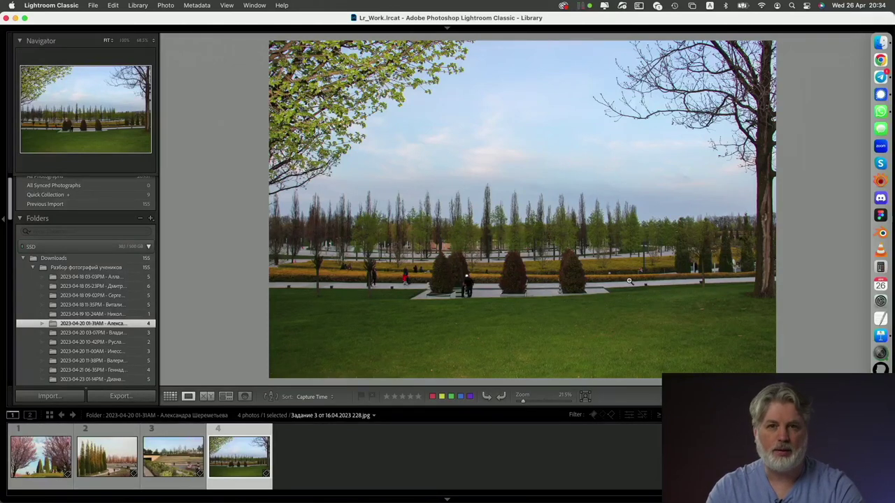
{"action": "left_click", "coordinate": [54, 456]}
{"action": "left_click", "coordinate": [106, 477]}
{"action": "left_click", "coordinate": [173, 478]}
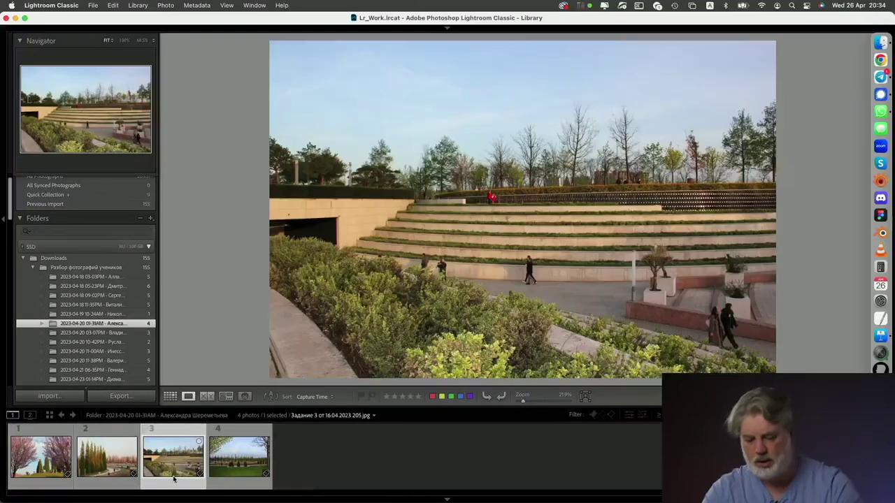
{"action": "left_click", "coordinate": [239, 458]}
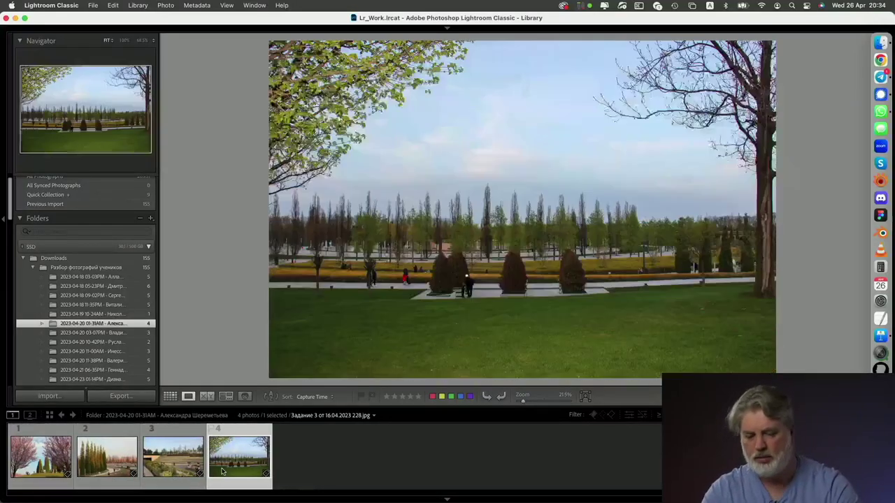
{"action": "left_click", "coordinate": [41, 456]}
{"action": "left_click", "coordinate": [107, 458]}
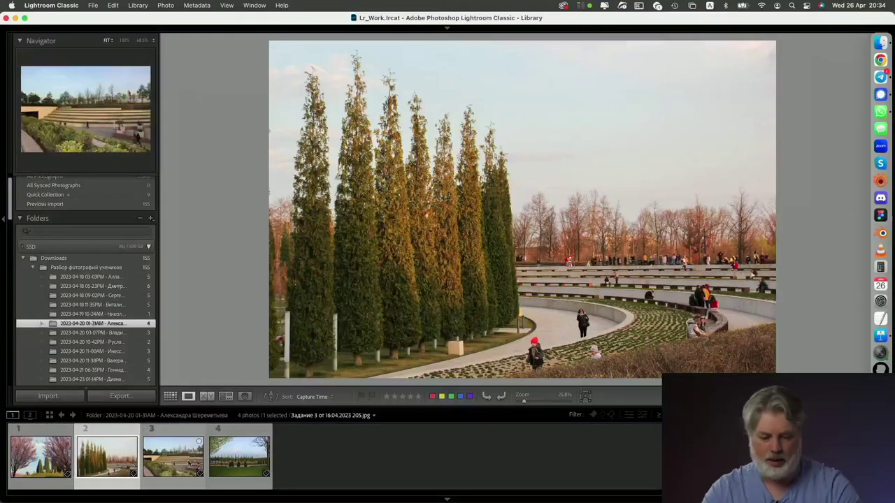
{"action": "left_click", "coordinate": [191, 464]}
{"action": "left_click", "coordinate": [264, 462]}
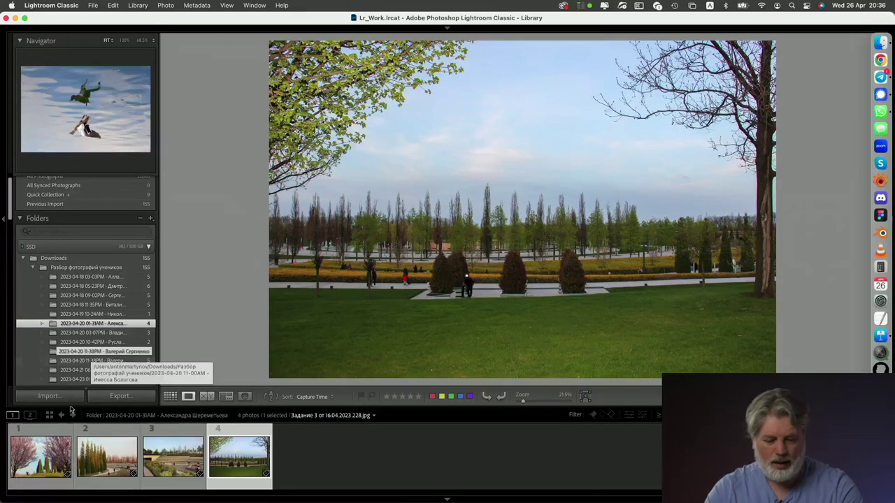
{"action": "left_click", "coordinate": [84, 334]}
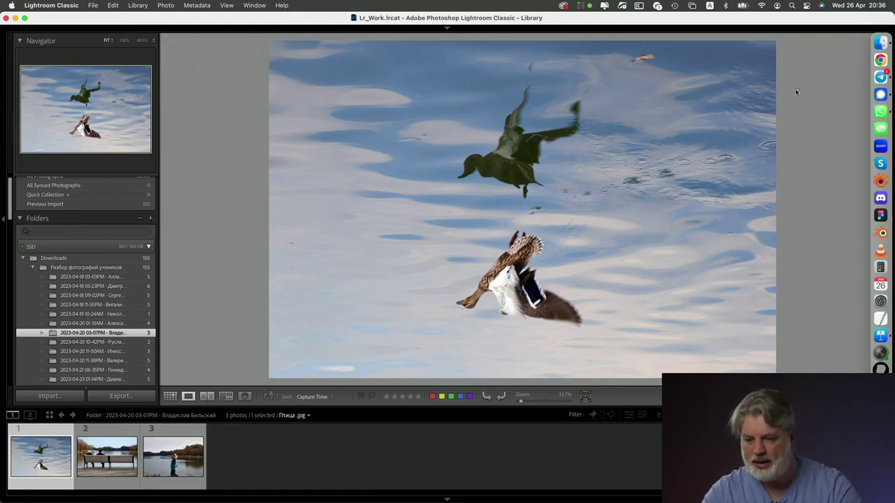
{"action": "left_click", "coordinate": [880, 43]}
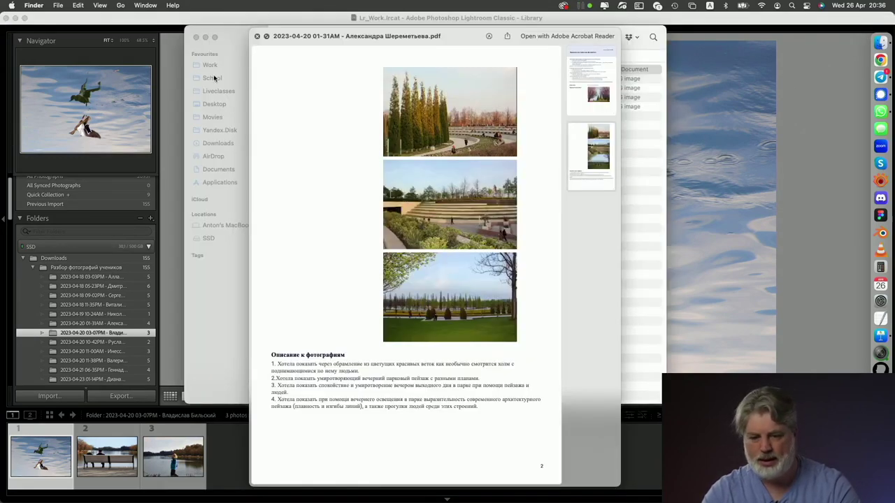
{"action": "left_click", "coordinate": [258, 37]}
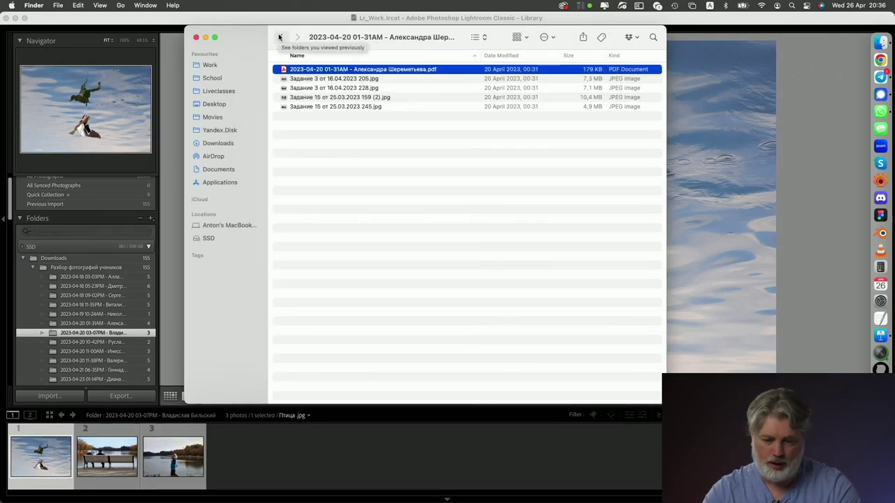
{"action": "left_click", "coordinate": [279, 37]}
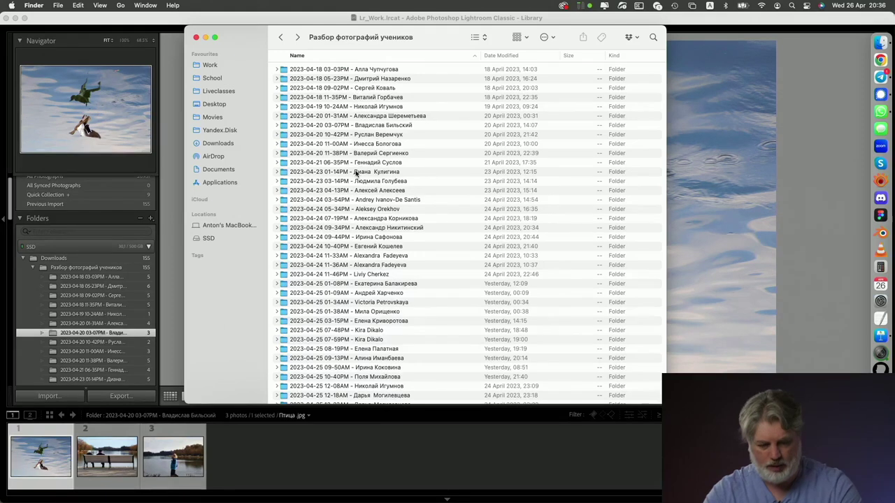
{"action": "left_click", "coordinate": [383, 127]}
{"action": "double_click", "coordinate": [385, 127]}
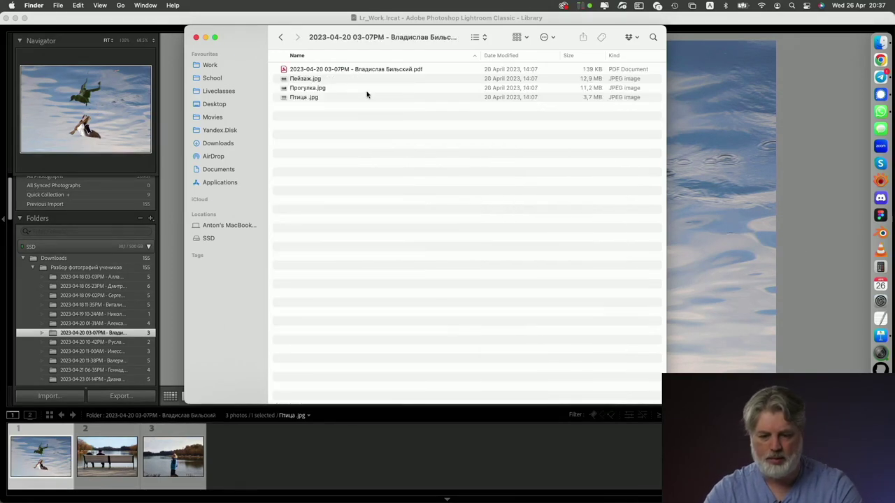
{"action": "left_click", "coordinate": [382, 69]}
{"action": "key", "text": "space"}
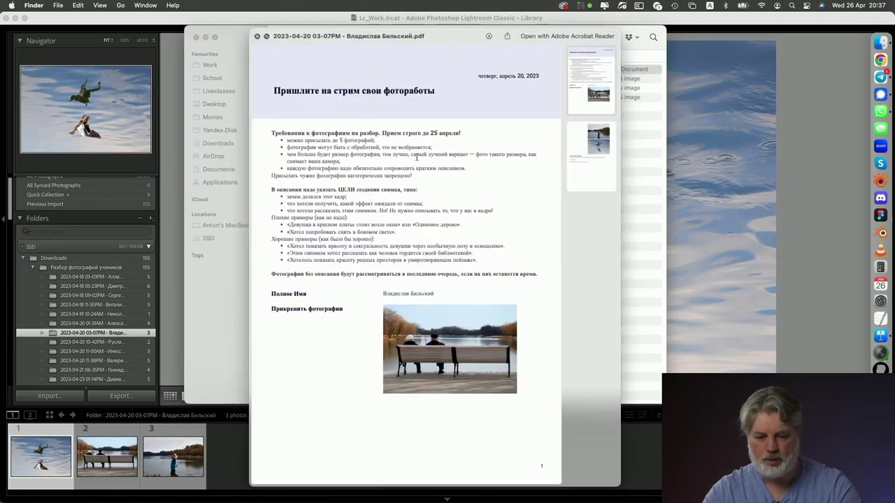
{"action": "scroll", "coordinate": [367, 244], "scroll_direction": "down", "scroll_amount": 10}
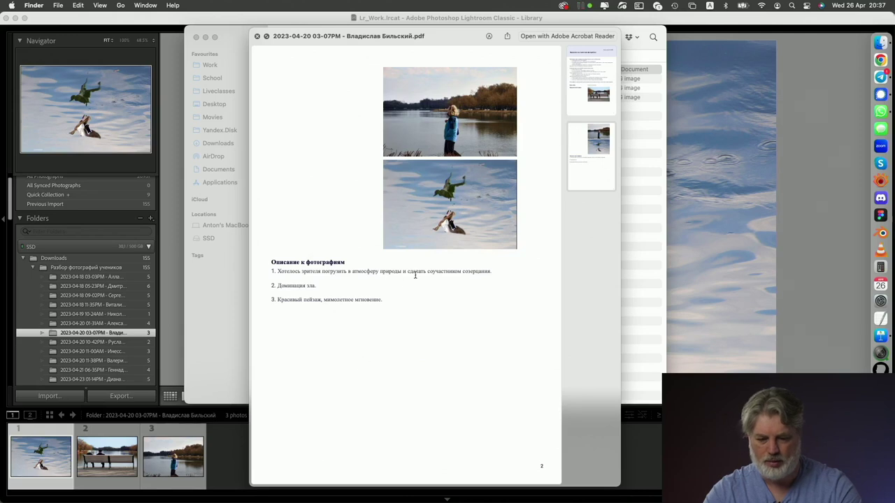
{"action": "scroll", "coordinate": [414, 274], "scroll_direction": "up", "scroll_amount": 10}
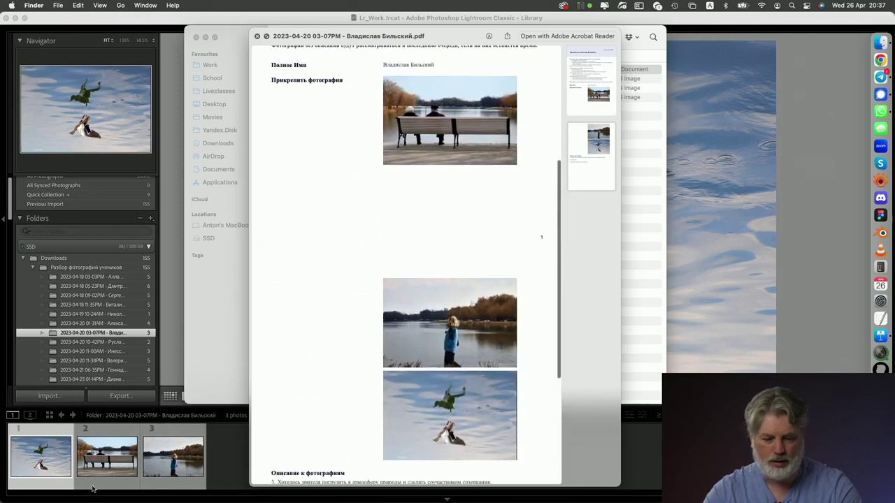
{"action": "left_click", "coordinate": [90, 496]}
{"action": "left_click", "coordinate": [107, 457]}
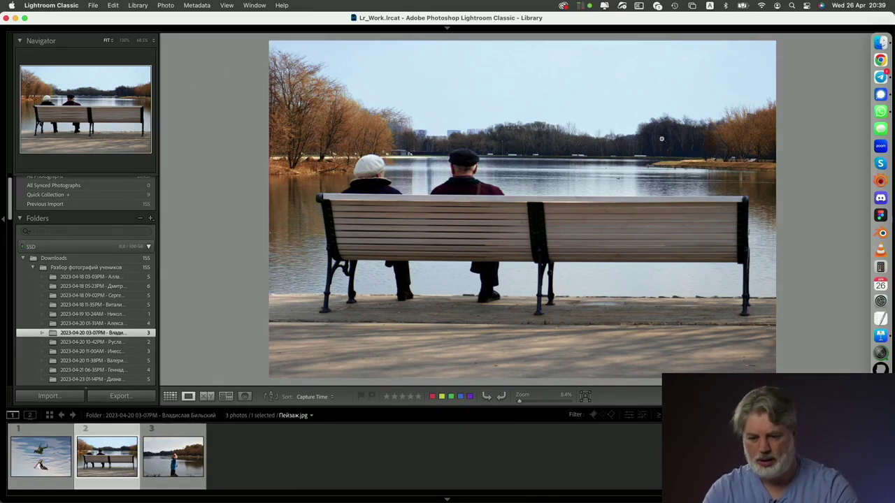
Reread the photo descriptions in the submission PDF and open the photo of the woman by the lake in Lightroom Classic.
{"action": "left_click", "coordinate": [881, 46]}
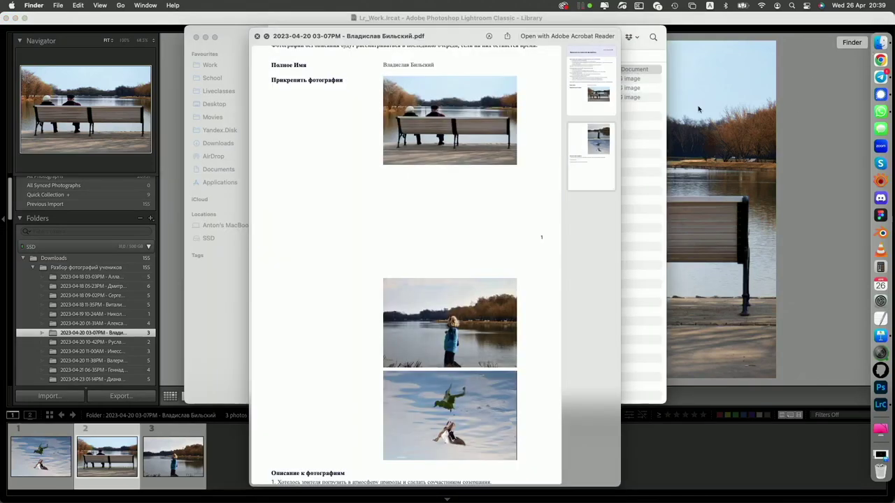
{"action": "scroll", "coordinate": [449, 248], "scroll_direction": "down", "scroll_amount": 5}
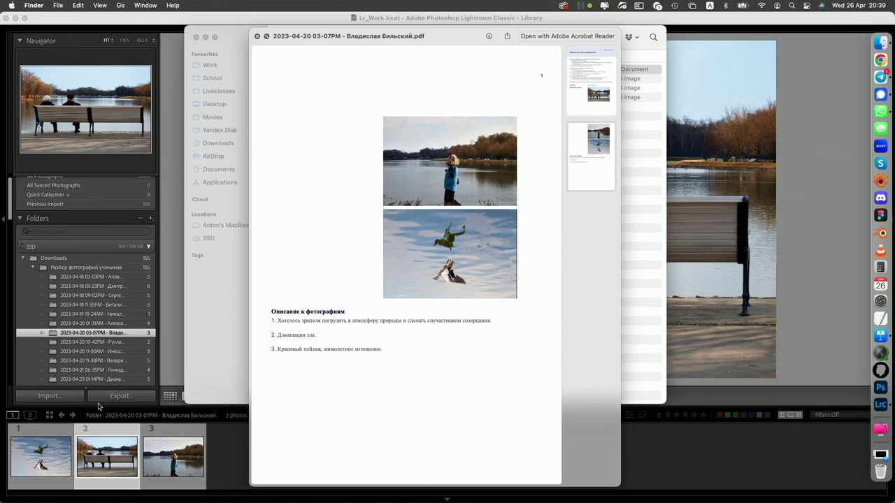
{"action": "left_click", "coordinate": [173, 470]}
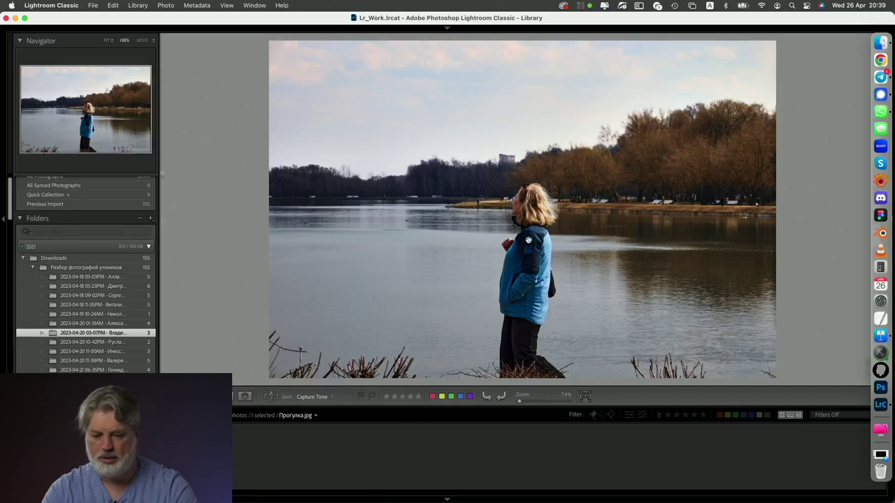
Inspect the woman's head in the lake photo at 100% zoom and recheck the PDF descriptions, ending on the full frame.
{"action": "left_click", "coordinate": [527, 242]}
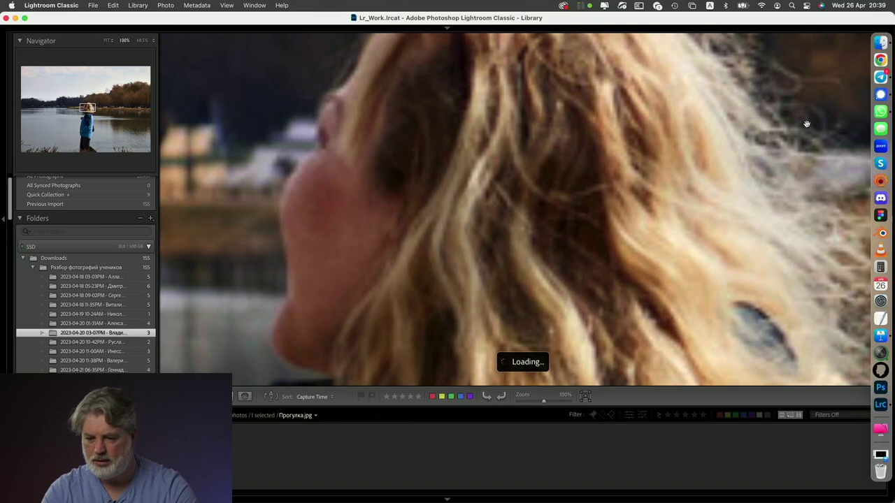
{"action": "left_click", "coordinate": [880, 42]}
{"action": "scroll", "coordinate": [417, 147], "scroll_direction": "up", "scroll_amount": 3}
{"action": "scroll", "coordinate": [418, 146], "scroll_direction": "down", "scroll_amount": 3}
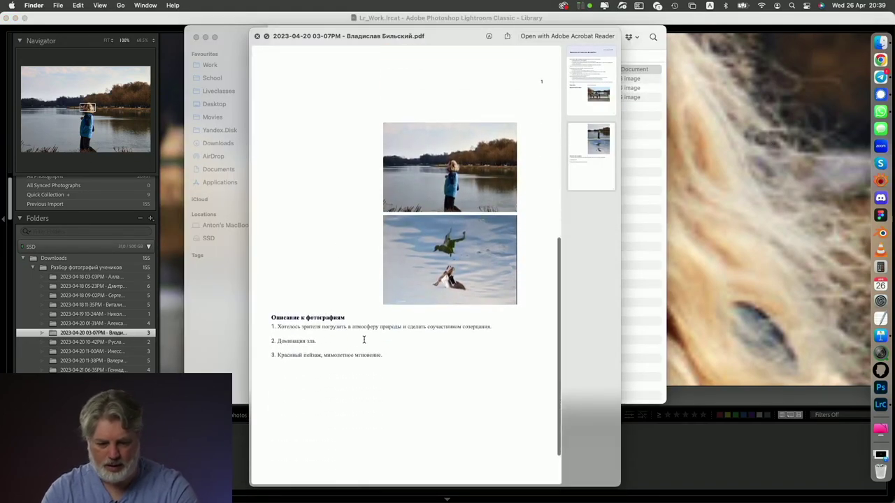
{"action": "left_click", "coordinate": [692, 267]}
{"action": "left_click", "coordinate": [605, 259]}
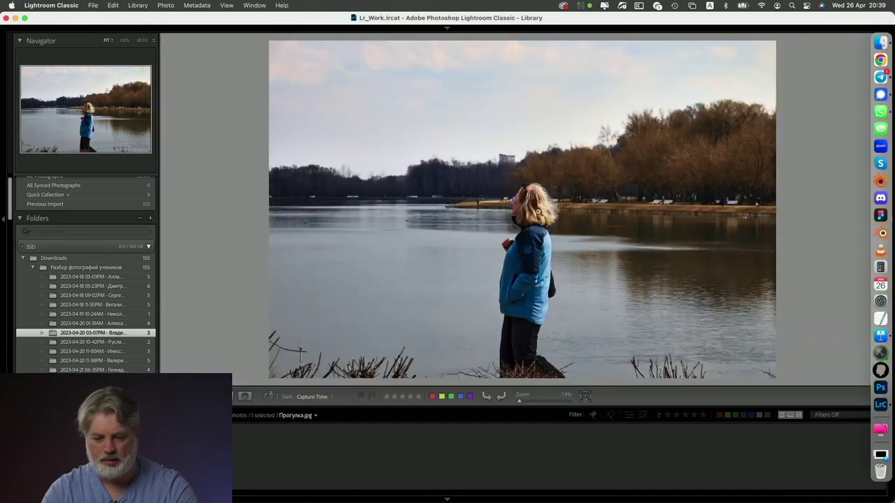
{"action": "left_click", "coordinate": [521, 203]}
{"action": "left_click", "coordinate": [518, 199]}
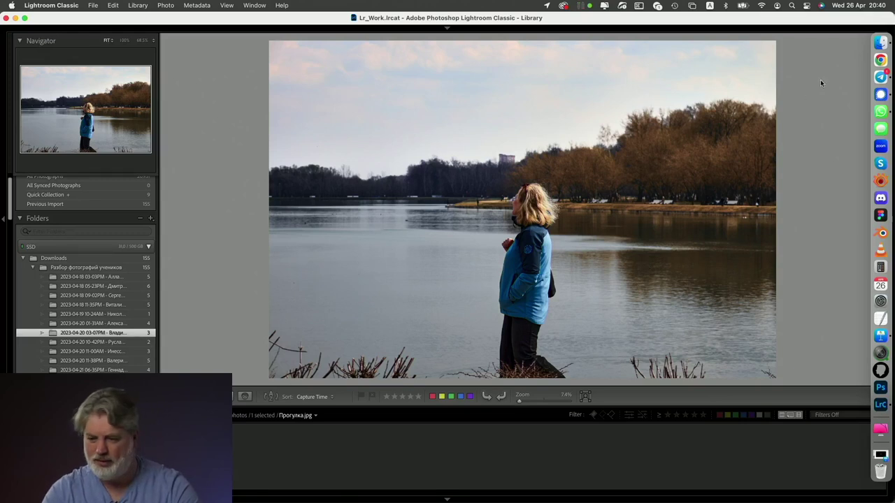
Check the PDF descriptions once more and view the flying duck photo, ending on the photo of the woman by the lake.
{"action": "left_click", "coordinate": [878, 43]}
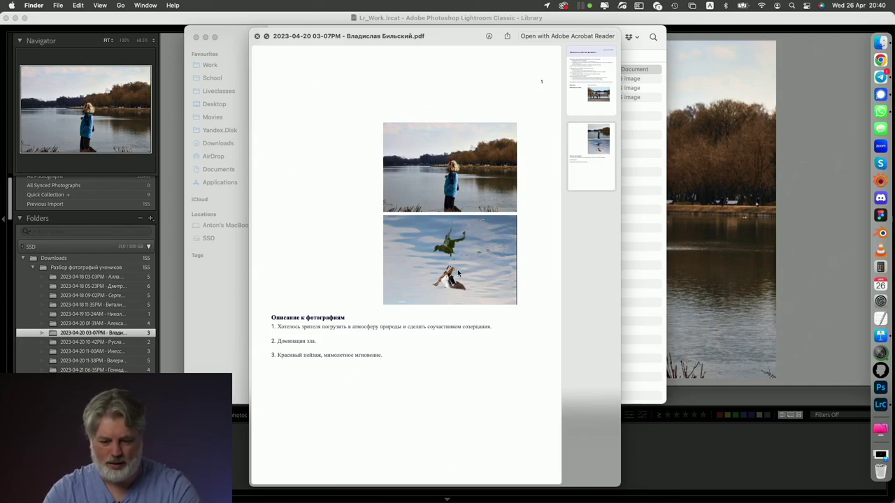
{"action": "left_click", "coordinate": [140, 454]}
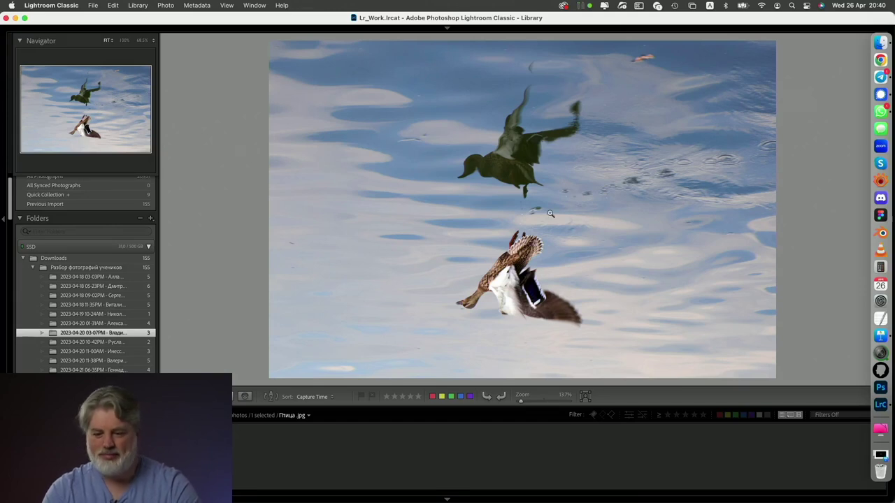
{"action": "left_click", "coordinate": [182, 458]}
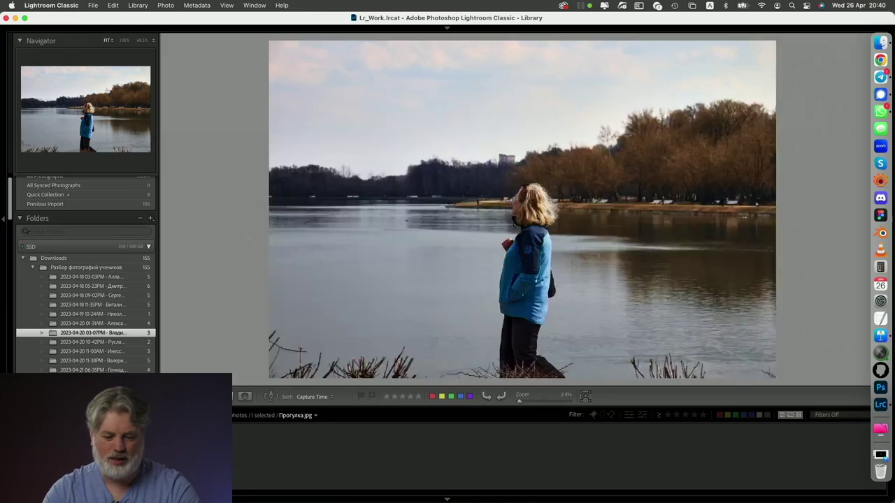
{"action": "left_click", "coordinate": [88, 342]}
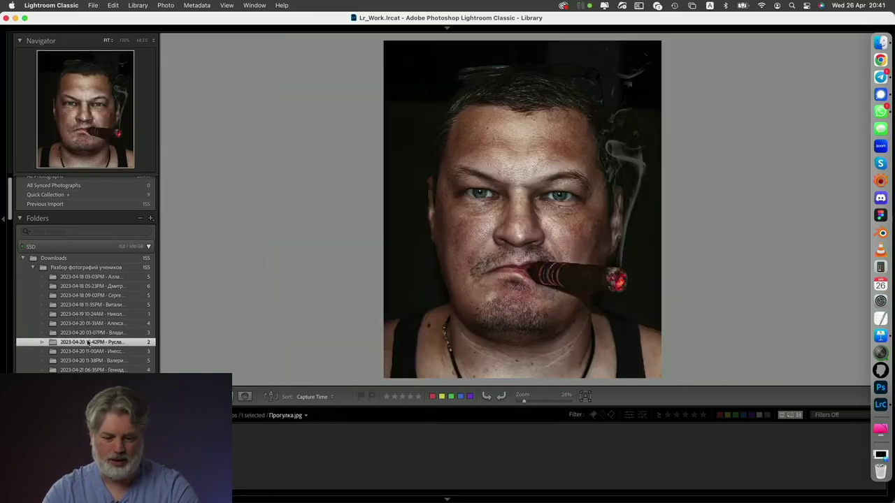
{"action": "left_click", "coordinate": [880, 42]}
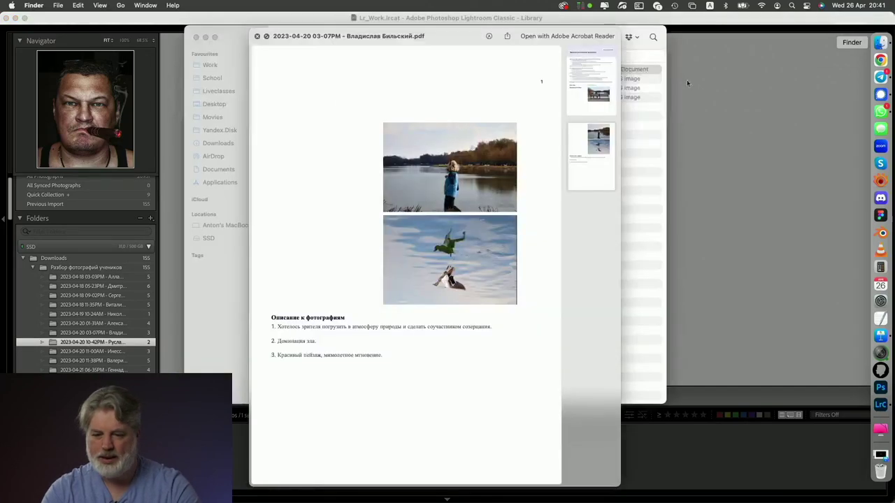
{"action": "left_click", "coordinate": [256, 36]}
{"action": "left_click", "coordinate": [280, 37]}
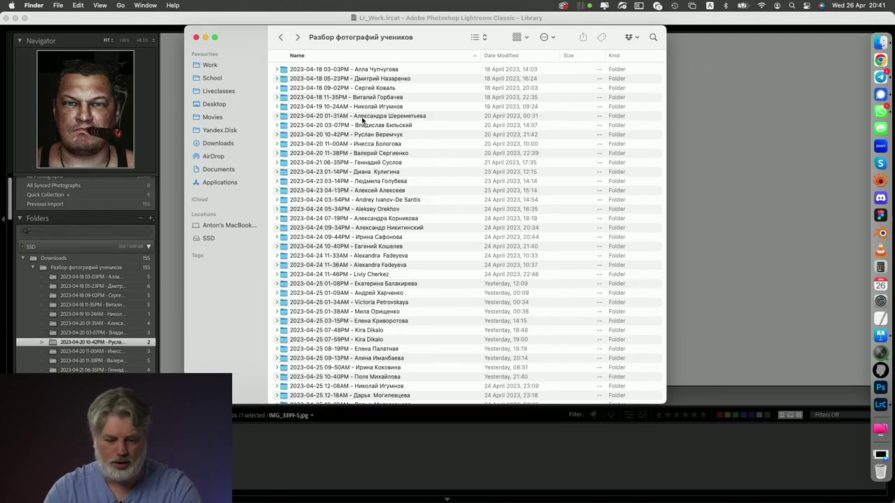
{"action": "left_click", "coordinate": [373, 136]}
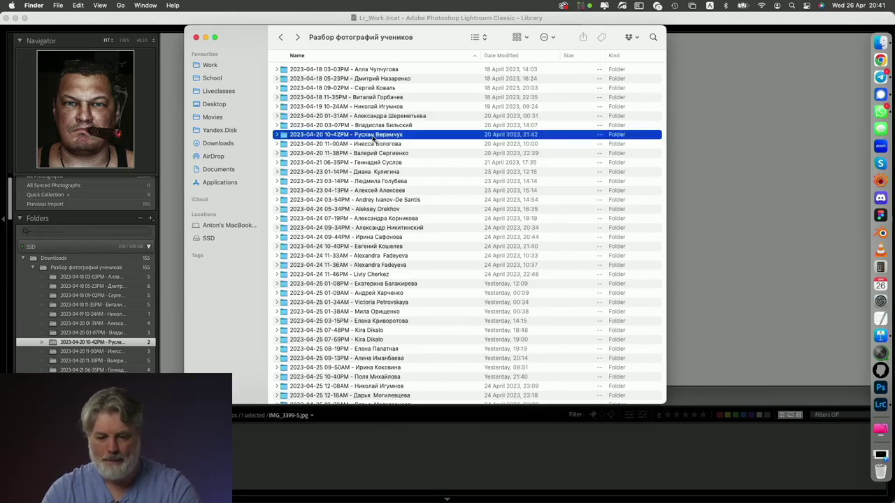
{"action": "double_click", "coordinate": [373, 135]}
{"action": "left_click", "coordinate": [349, 70]}
{"action": "key", "text": "space"}
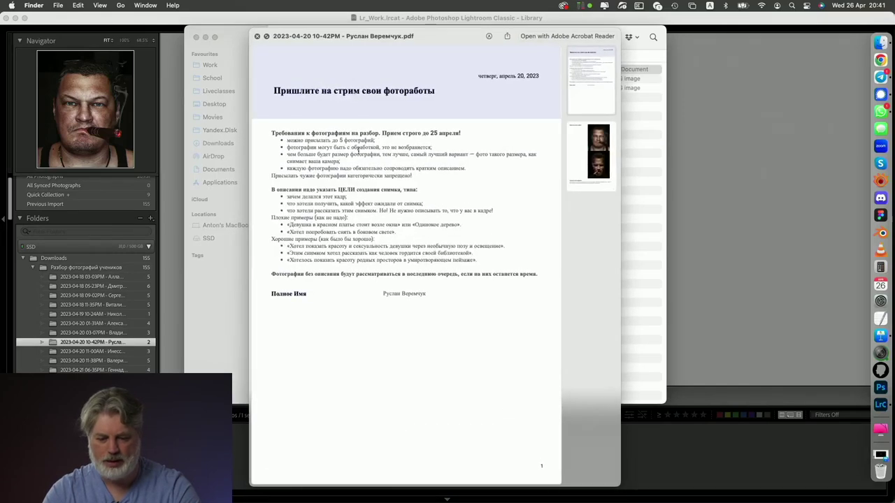
{"action": "scroll", "coordinate": [358, 150], "scroll_direction": "down", "scroll_amount": 10}
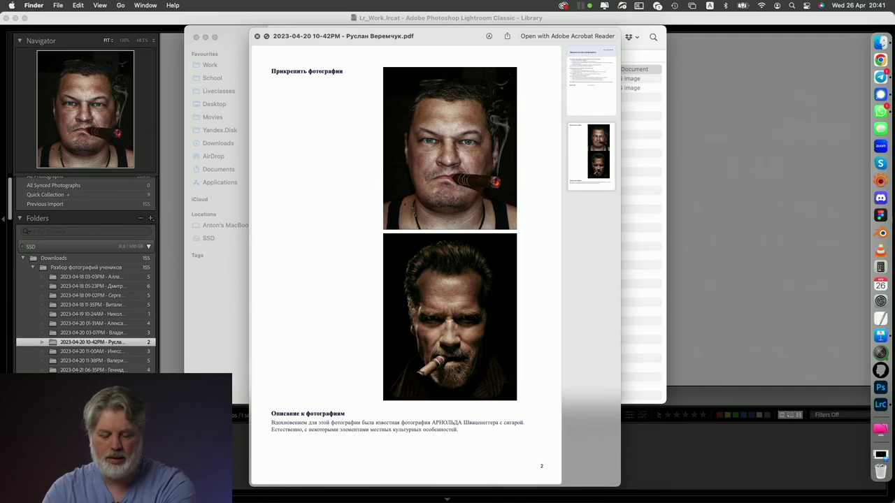
Switch to Lightroom Classic and compare the two cigar portraits side by side, inspecting them at 100% zoom before returning to the full frames.
{"action": "key", "text": "super+Tab"}
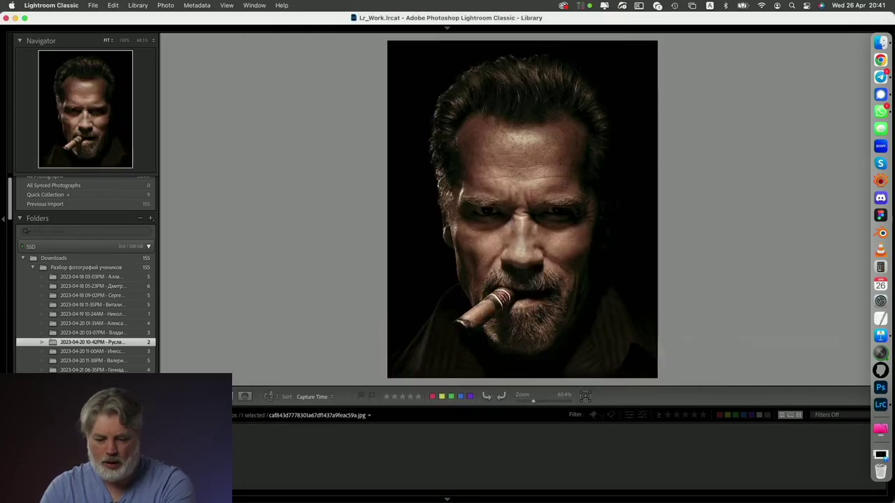
{"action": "key", "text": "Right"}
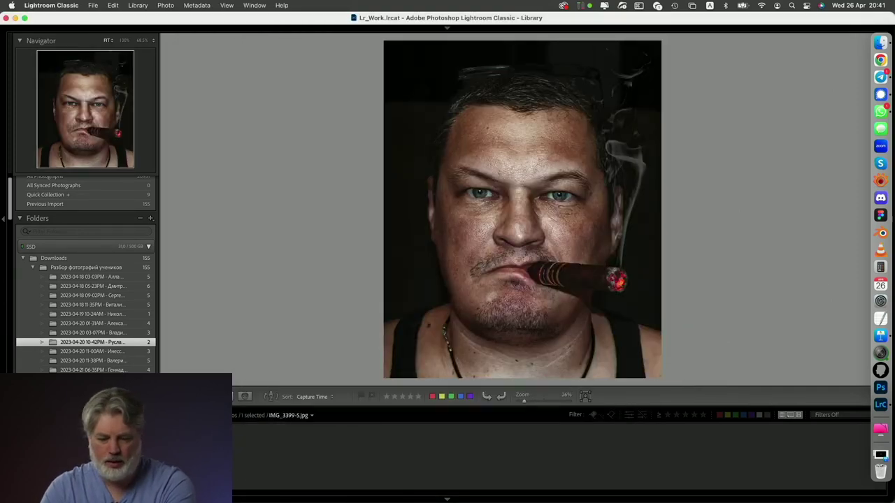
{"action": "key", "text": "Left"}
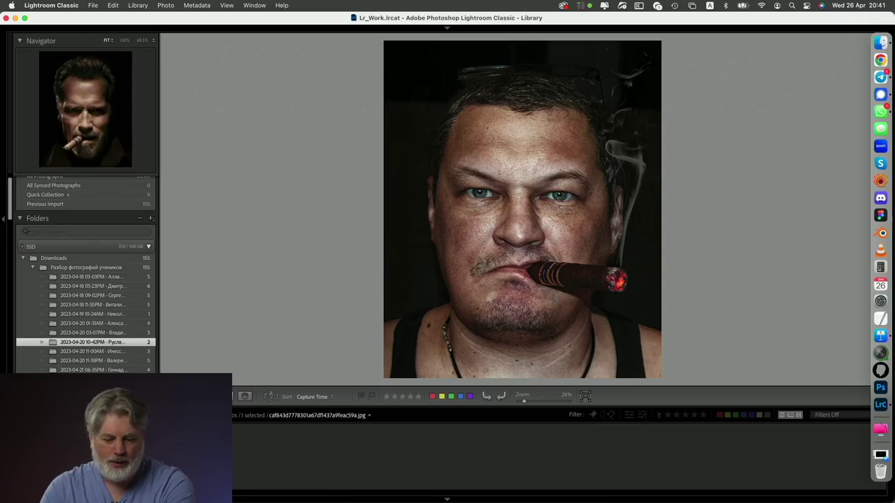
{"action": "key", "text": "Right"}
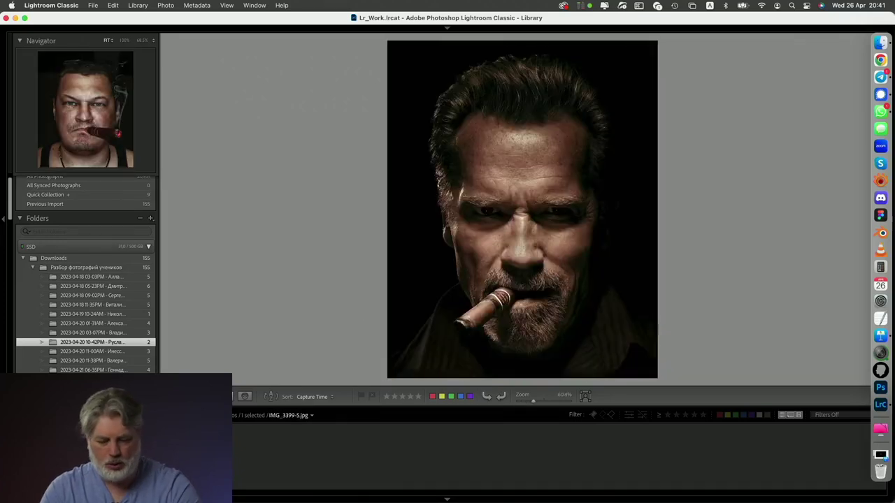
{"action": "key", "text": "shift+Left"}
{"action": "key", "text": "c"}
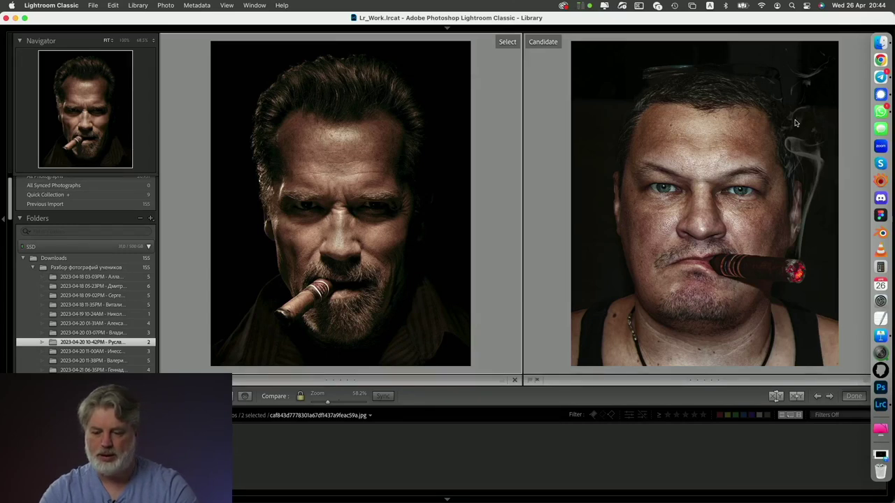
{"action": "left_click", "coordinate": [234, 154]}
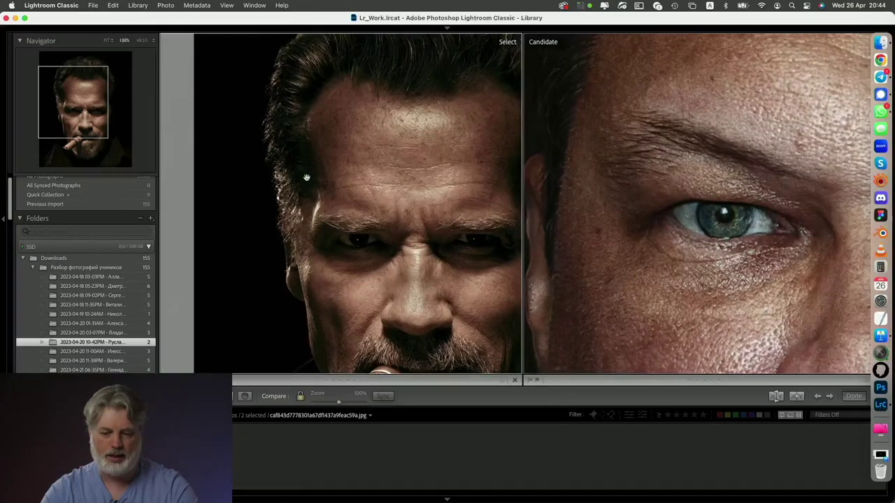
{"action": "left_click", "coordinate": [404, 206]}
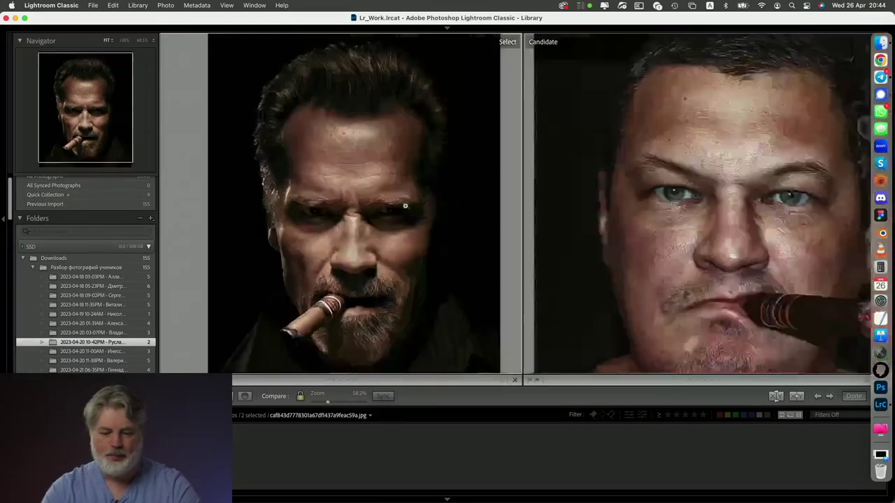
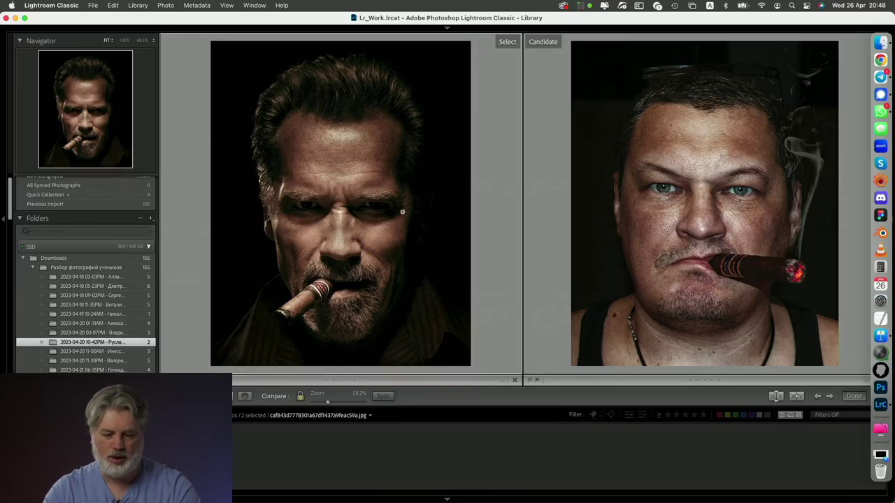
{"action": "key", "text": "e"}
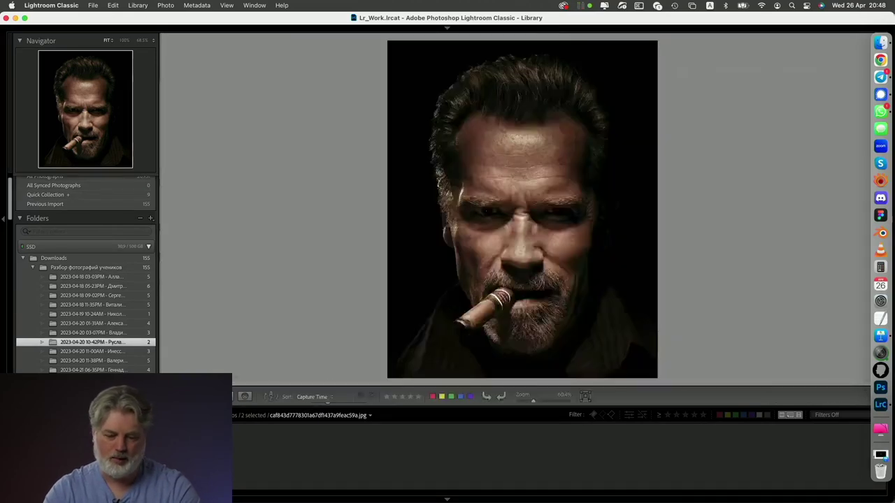
{"action": "left_click", "coordinate": [91, 351]}
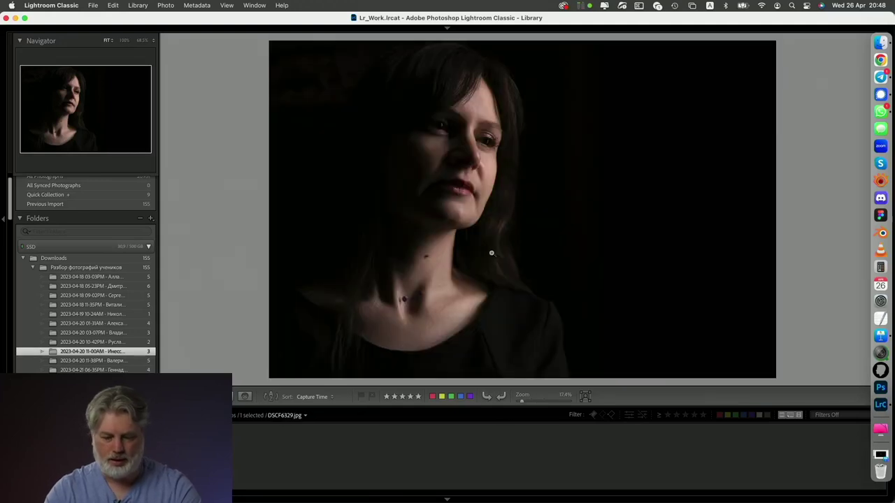
{"action": "left_click", "coordinate": [884, 43]}
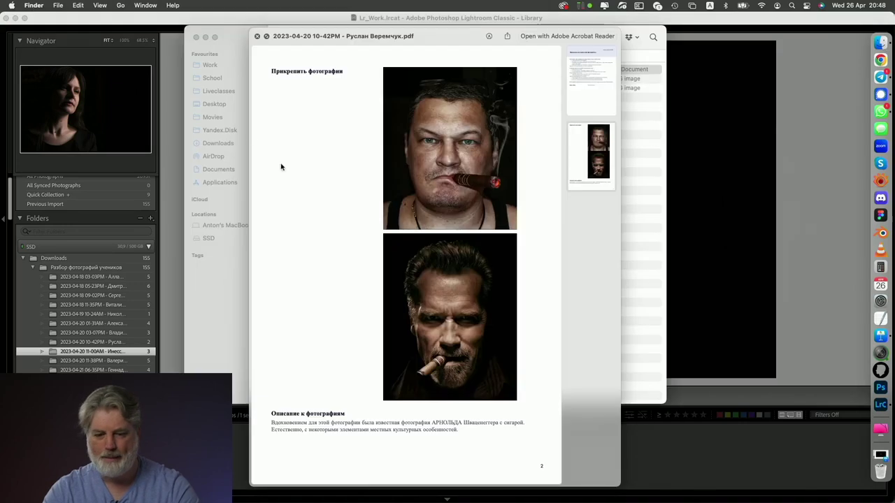
{"action": "left_click", "coordinate": [256, 34]}
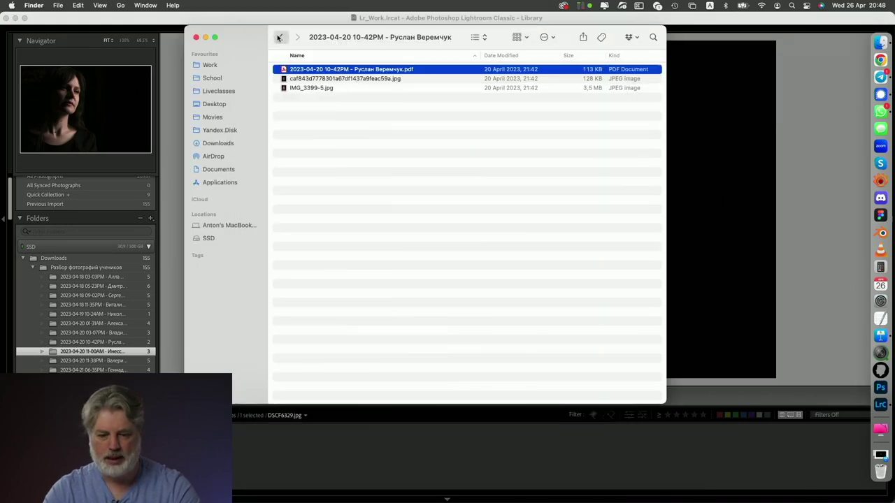
{"action": "left_click", "coordinate": [281, 37]}
{"action": "double_click", "coordinate": [378, 142]}
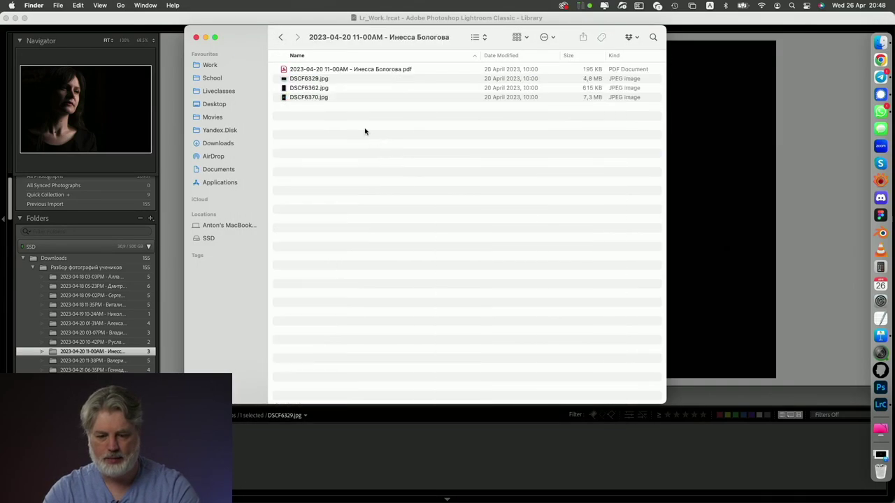
{"action": "left_click", "coordinate": [352, 70]}
{"action": "key", "text": "space"}
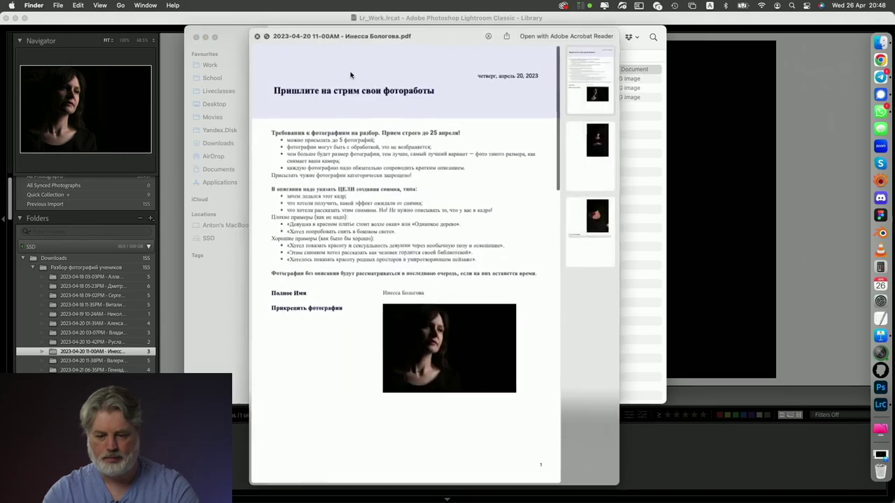
{"action": "scroll", "coordinate": [390, 128], "scroll_direction": "down", "scroll_amount": 15}
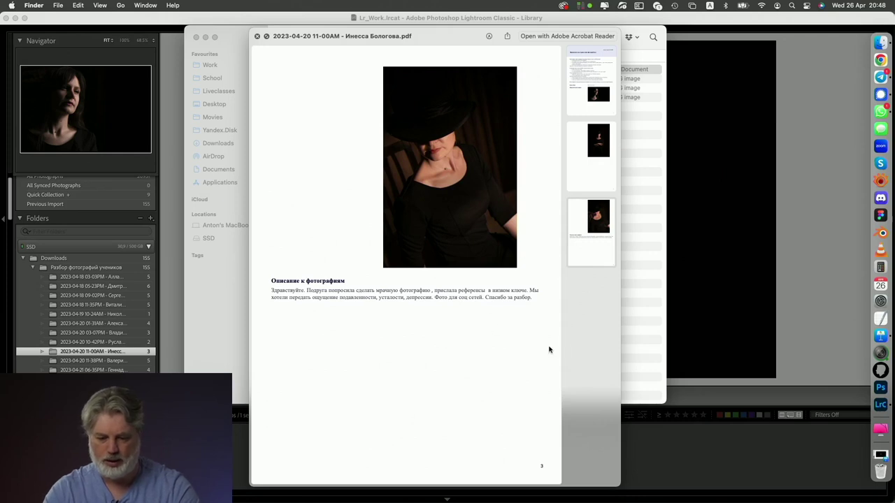
Switch to Lightroom Classic and view the three dark portraits of the woman, ending on the close-up DSCF6329.jpg.
{"action": "left_click", "coordinate": [720, 299]}
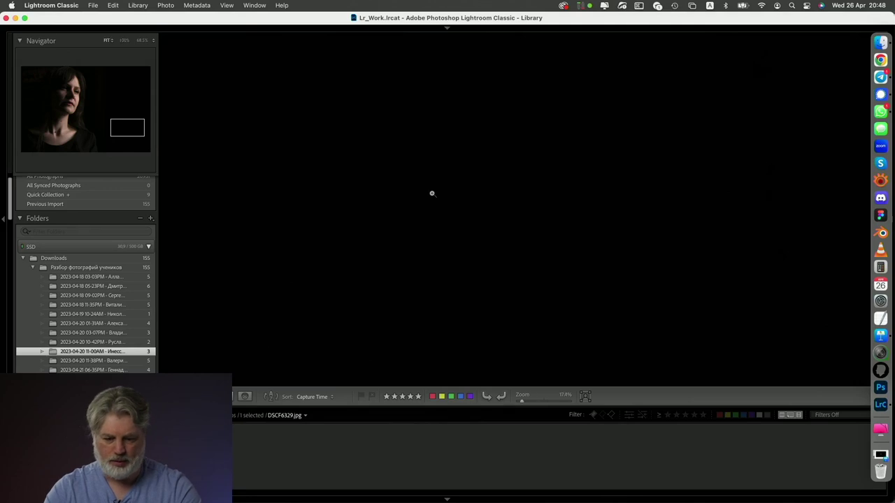
{"action": "key", "text": "Right"}
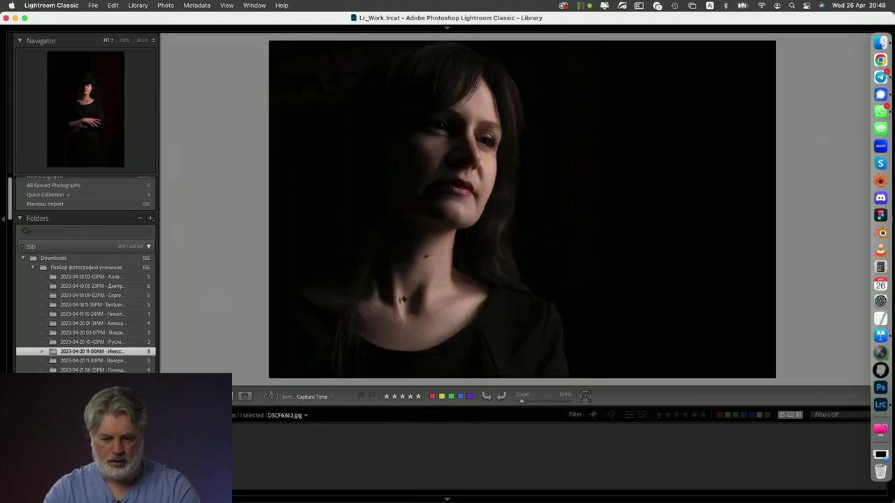
{"action": "key", "text": "Right"}
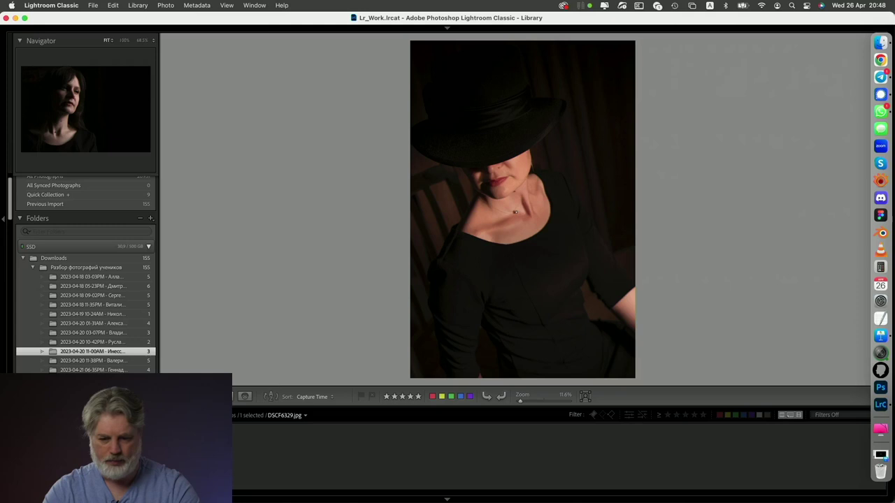
{"action": "key", "text": "Right"}
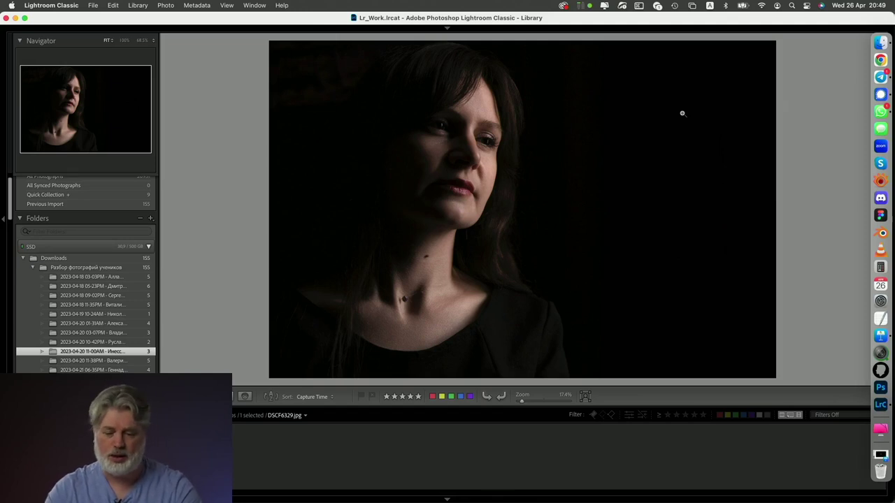
{"action": "key", "text": "Right"}
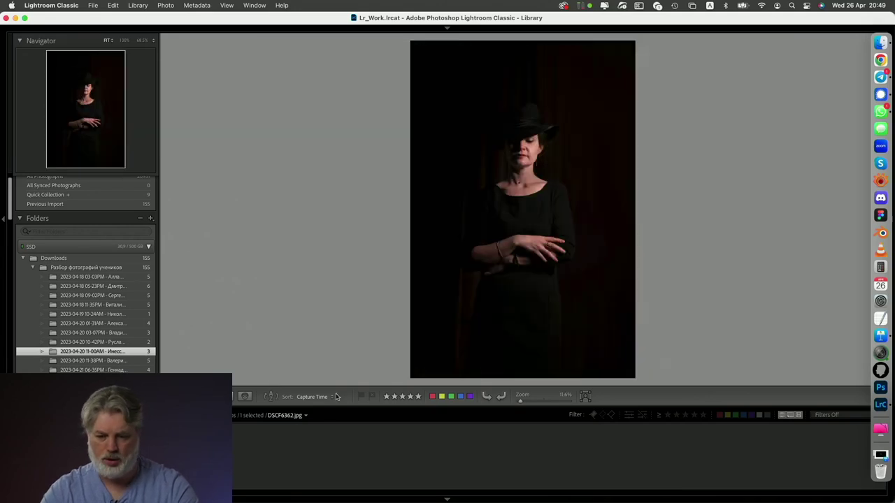
{"action": "key", "text": "Right"}
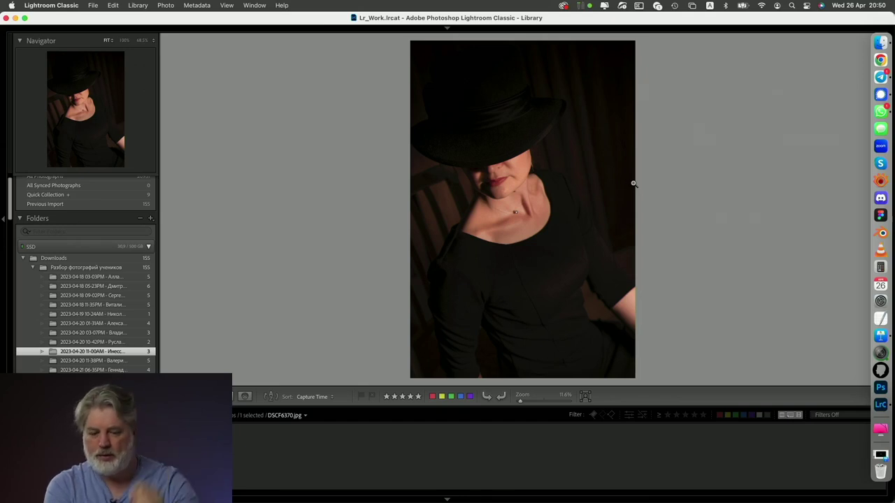
{"action": "key", "text": "Left"}
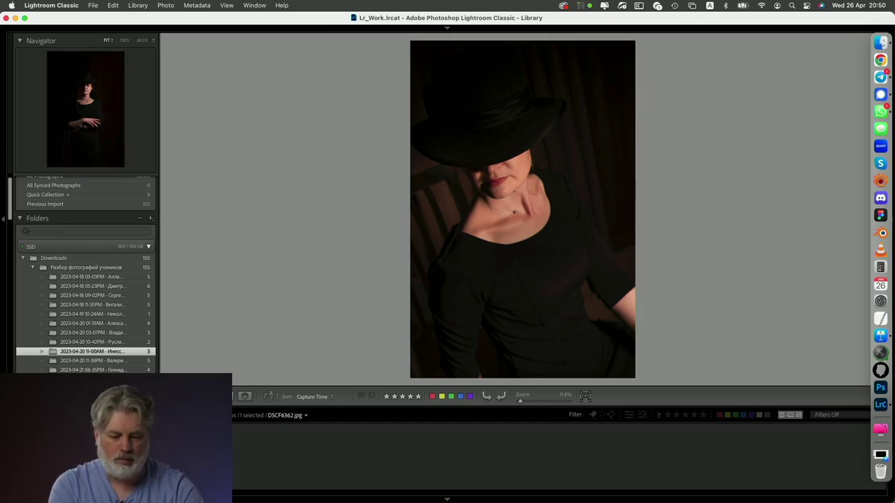
{"action": "key", "text": "Left"}
{"action": "key", "text": "Right"}
{"action": "key", "text": "Left"}
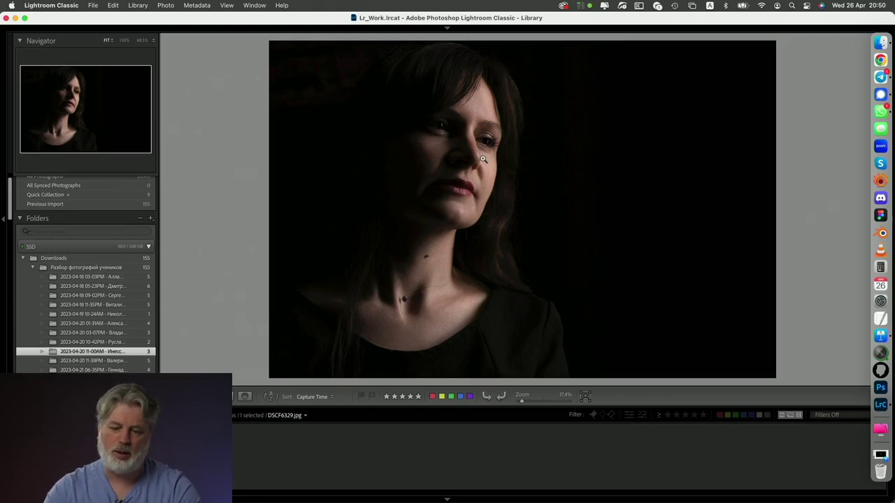
Retouch the bright catchlights out of both of the woman's eyes in DSCF6329.jpg with a small Spot Removal brush at 100% zoom.
{"action": "left_click", "coordinate": [446, 127]}
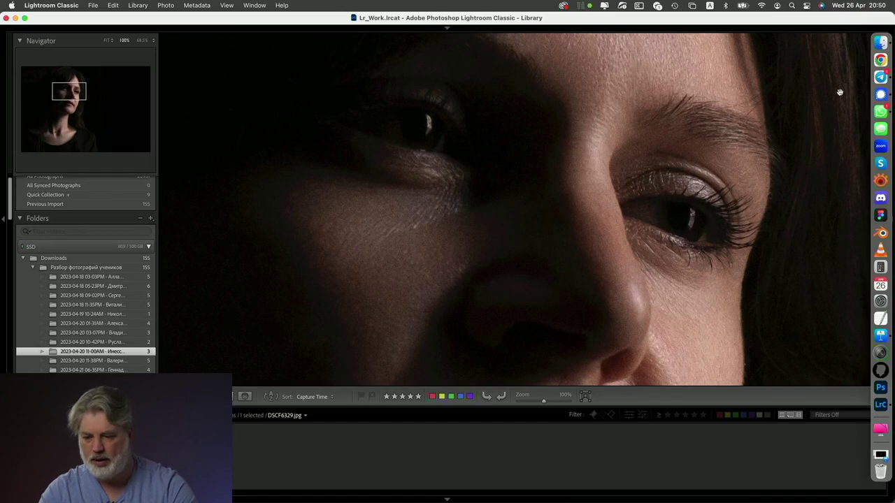
{"action": "key", "text": "r"}
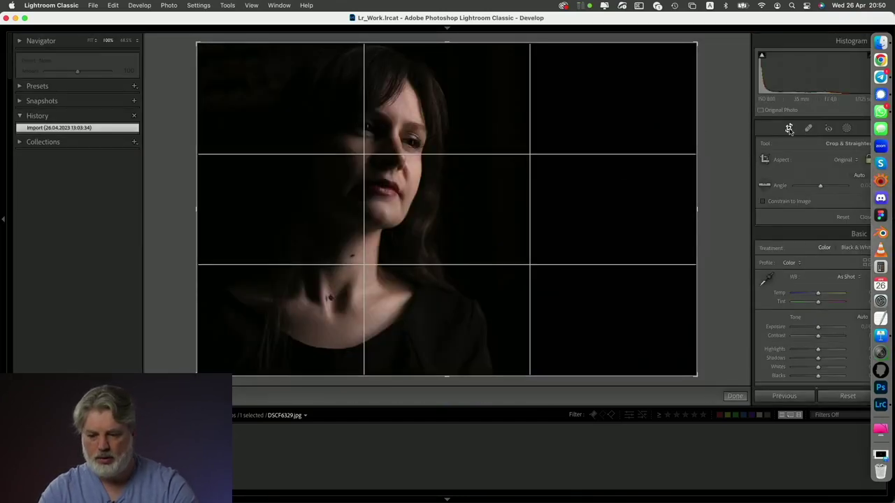
{"action": "left_click", "coordinate": [788, 128]}
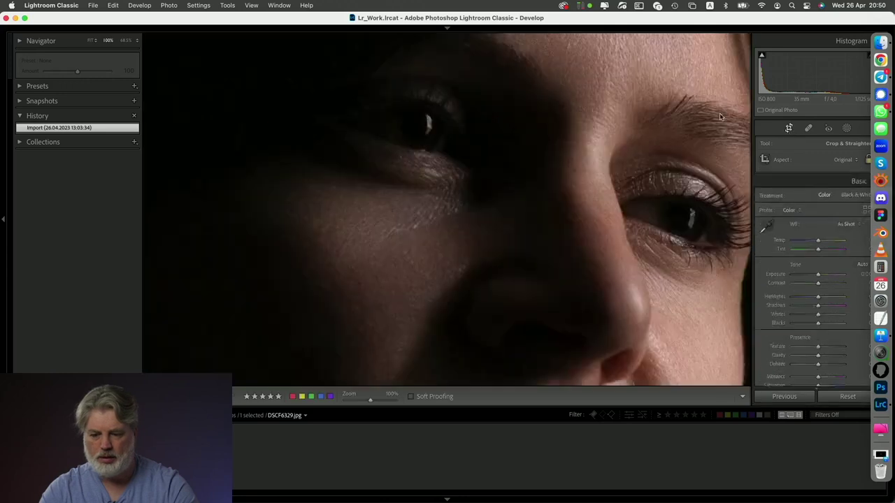
{"action": "left_click", "coordinate": [808, 129]}
{"action": "scroll", "coordinate": [696, 223], "scroll_direction": "down", "scroll_amount": 5}
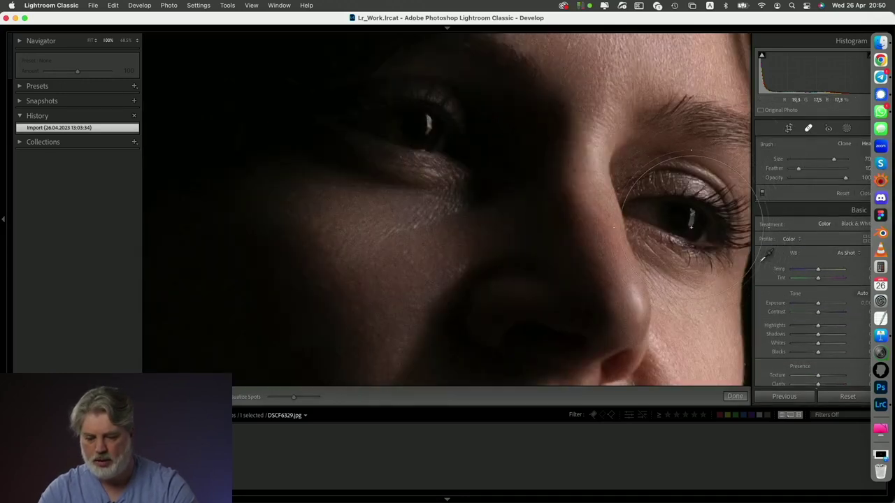
{"action": "scroll", "coordinate": [690, 221], "scroll_direction": "down", "scroll_amount": 8}
{"action": "scroll", "coordinate": [691, 224], "scroll_direction": "down", "scroll_amount": 15}
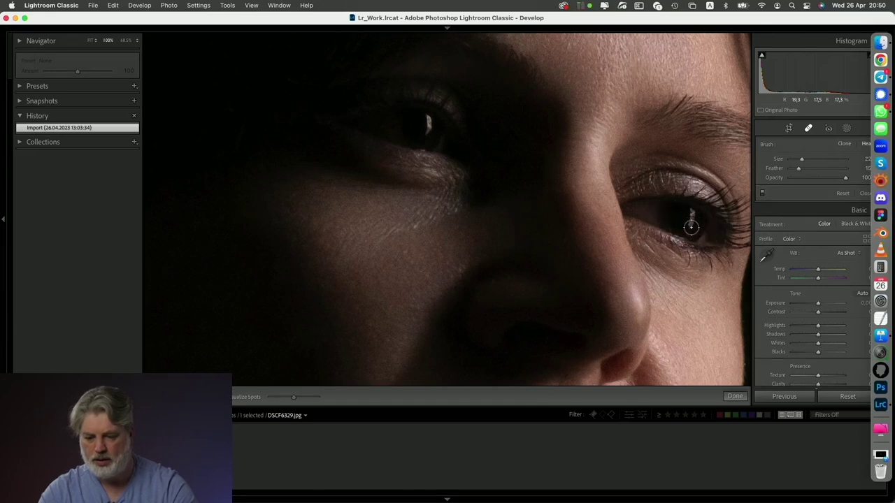
{"action": "mouse_move", "coordinate": [690, 225]}
{"action": "left_mouse_down"}
{"action": "mouse_move", "coordinate": [691, 206]}
{"action": "mouse_move", "coordinate": [713, 228]}
{"action": "mouse_move", "coordinate": [669, 216]}
{"action": "left_mouse_up"}
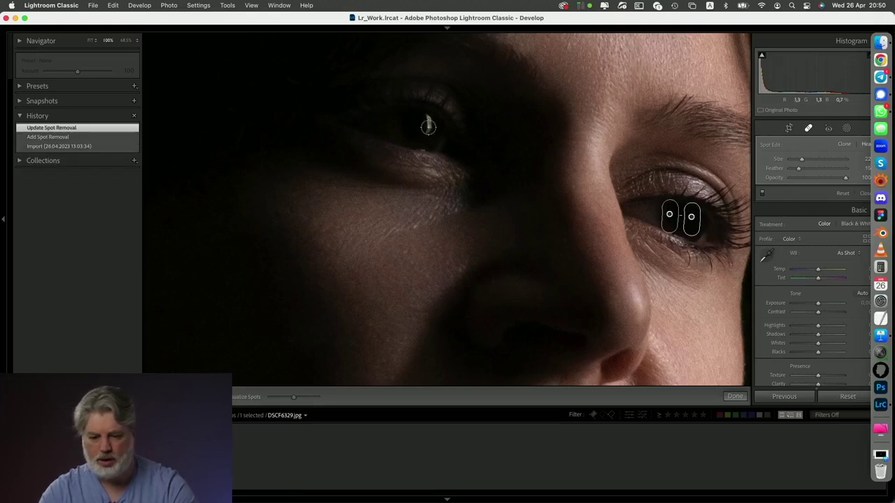
{"action": "left_click_drag", "start_coordinate": [427, 120], "coordinate": [427, 137]}
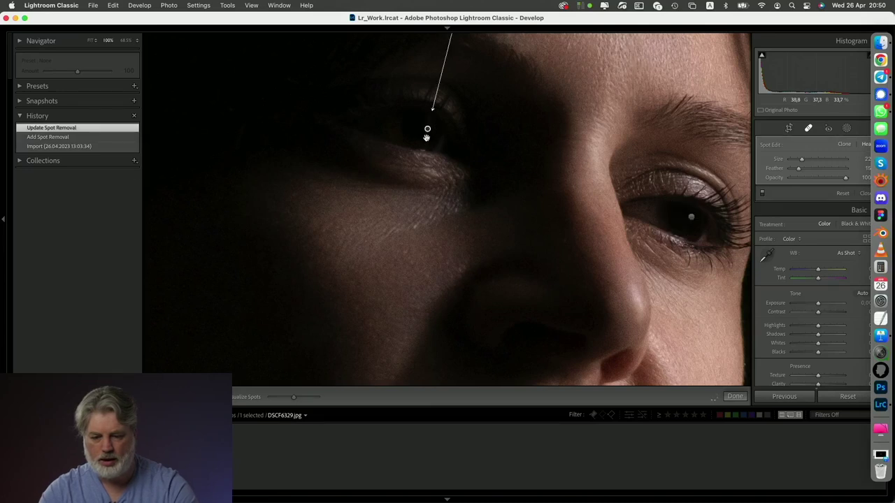
Finish the spot removal on DSCF6329.jpg and fit the whole portrait in view.
{"action": "left_click", "coordinate": [809, 128]}
{"action": "left_click", "coordinate": [553, 137]}
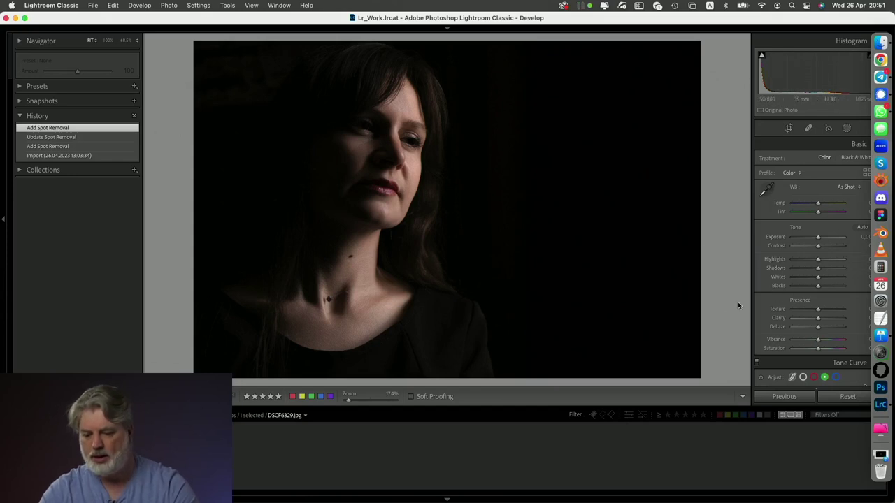
{"action": "scroll", "coordinate": [809, 329], "scroll_direction": "down", "scroll_amount": 10}
{"action": "scroll", "coordinate": [806, 230], "scroll_direction": "up", "scroll_amount": 5}
{"action": "left_click_drag", "start_coordinate": [864, 259], "coordinate": [866, 219]}
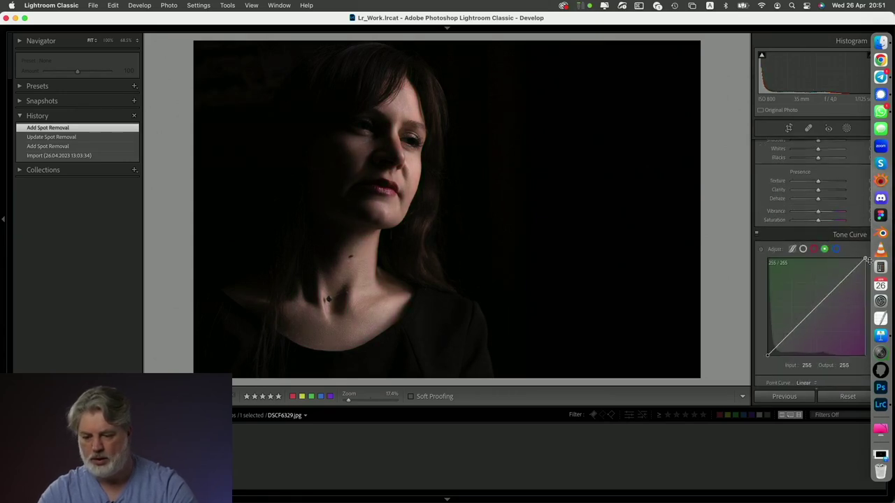
{"action": "left_click", "coordinate": [792, 250]}
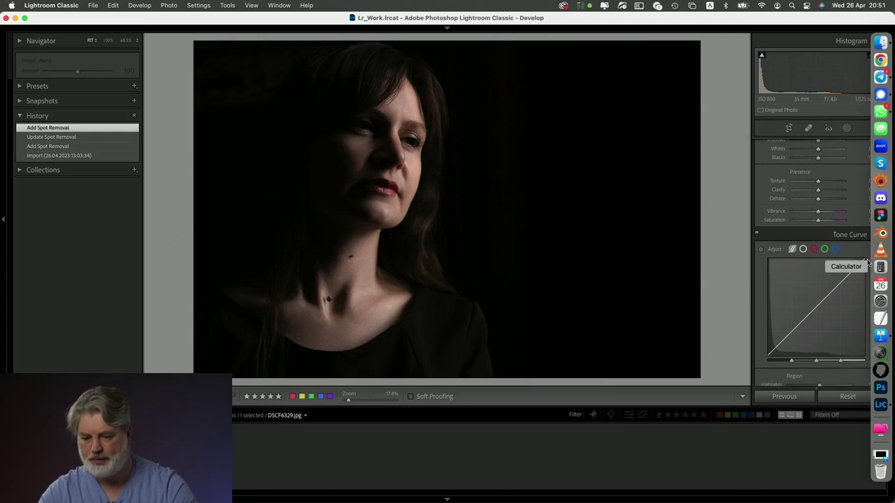
{"action": "mouse_move", "coordinate": [863, 260]}
{"action": "left_mouse_down"}
{"action": "mouse_move", "coordinate": [870, 283]}
{"action": "mouse_move", "coordinate": [866, 250]}
{"action": "mouse_move", "coordinate": [864, 258]}
{"action": "left_mouse_up"}
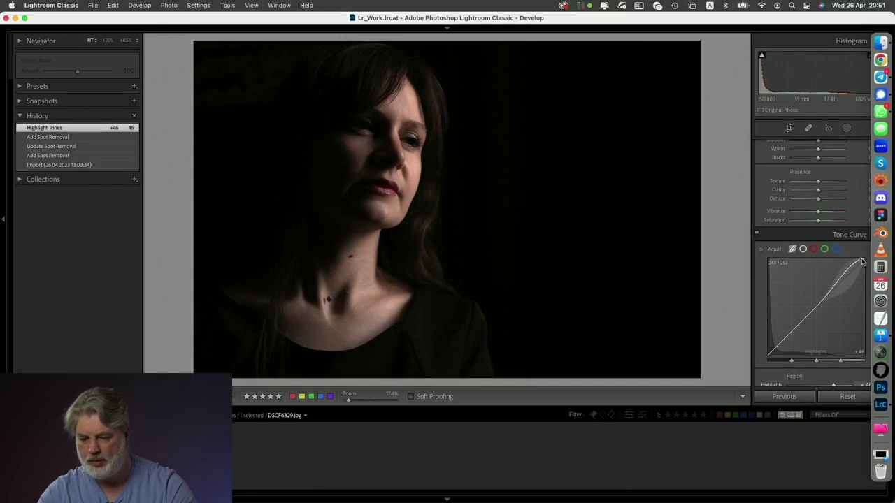
{"action": "scroll", "coordinate": [807, 339], "scroll_direction": "down", "scroll_amount": 2}
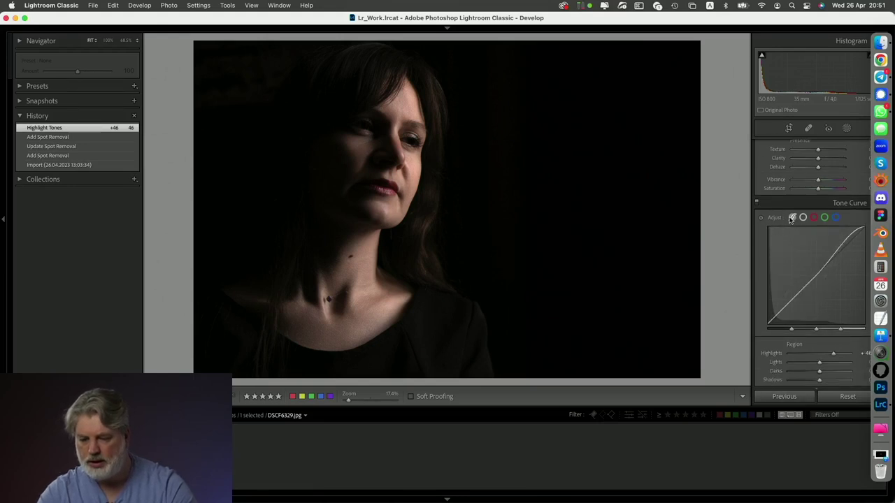
{"action": "scroll", "coordinate": [807, 281], "scroll_direction": "down", "scroll_amount": 5}
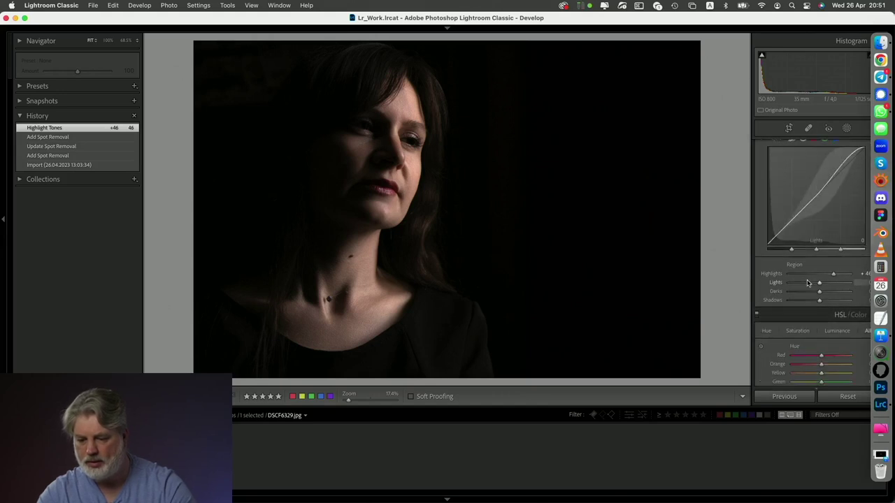
{"action": "double_click", "coordinate": [772, 274]}
{"action": "scroll", "coordinate": [793, 242], "scroll_direction": "up", "scroll_amount": 3}
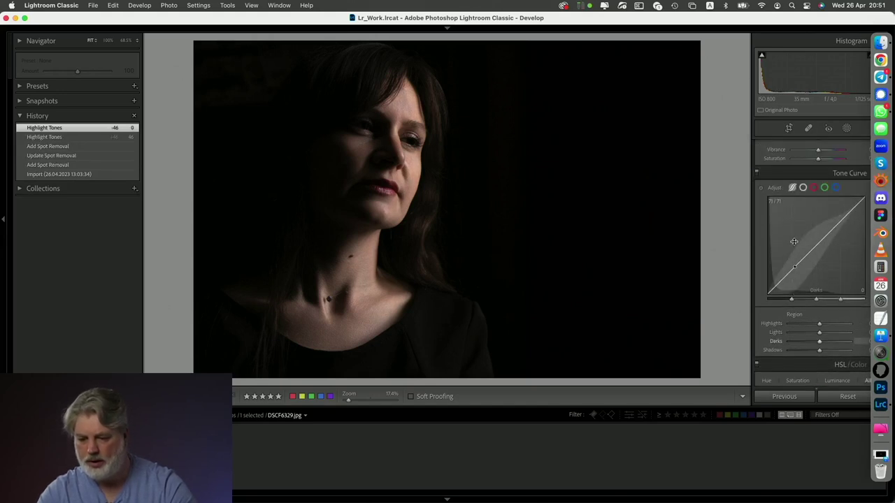
Flatten the portrait's RGB point curve, lowering the white point's output to 162 and raising the black point's output to 16.
{"action": "left_click", "coordinate": [804, 189]}
{"action": "left_click_drag", "start_coordinate": [864, 199], "coordinate": [866, 218]}
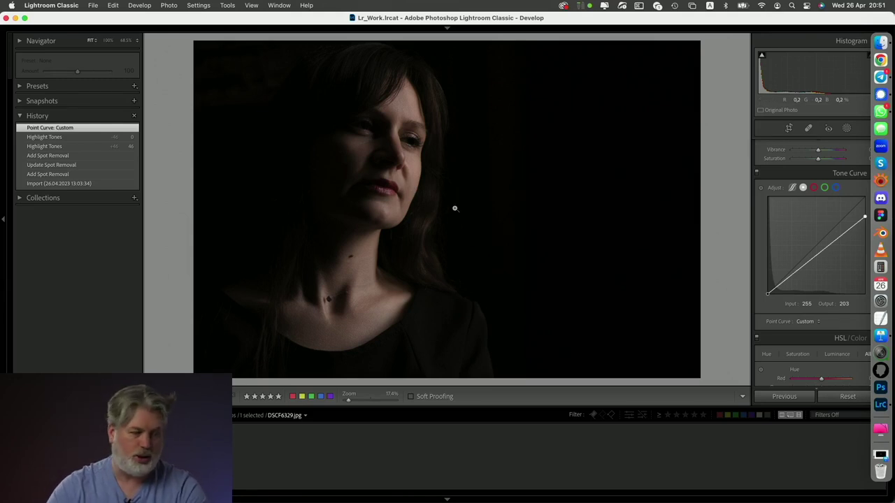
{"action": "left_click_drag", "start_coordinate": [860, 218], "coordinate": [866, 234]}
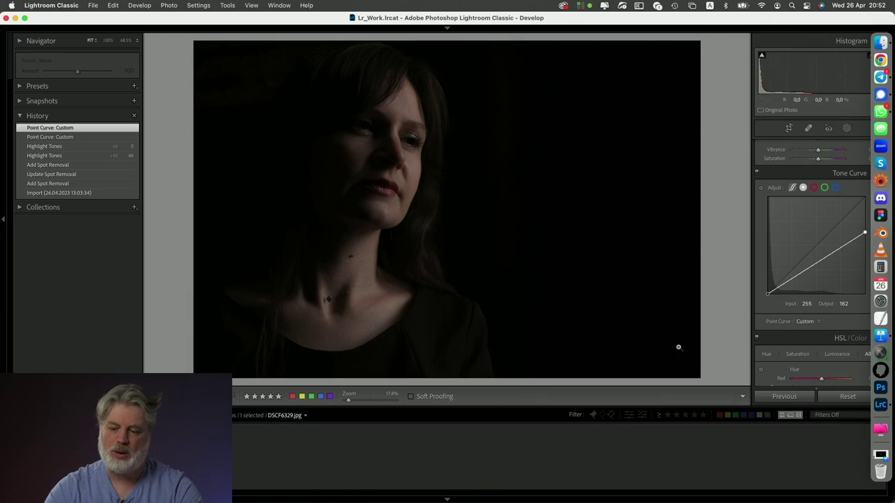
{"action": "left_click_drag", "start_coordinate": [765, 292], "coordinate": [762, 288]}
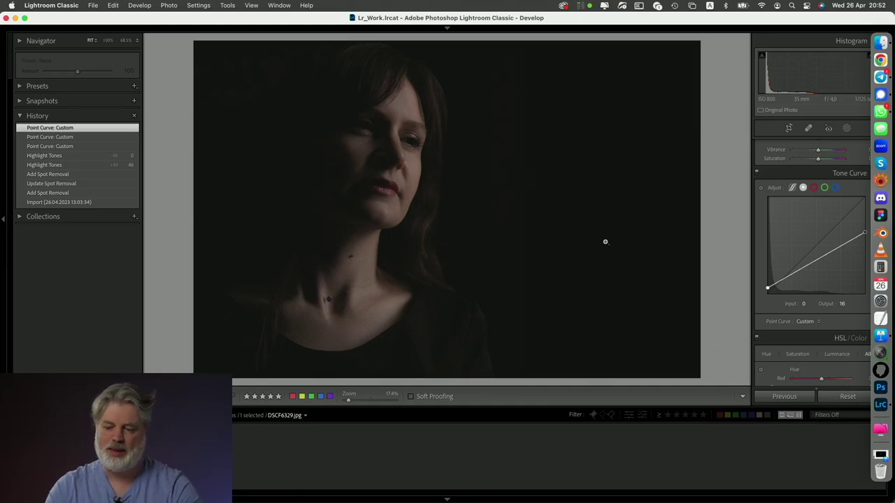
Return to the Library single-photo view and look through the two hat portraits, DSCF6362.jpg and DSCF6370.jpg.
{"action": "key", "text": "e"}
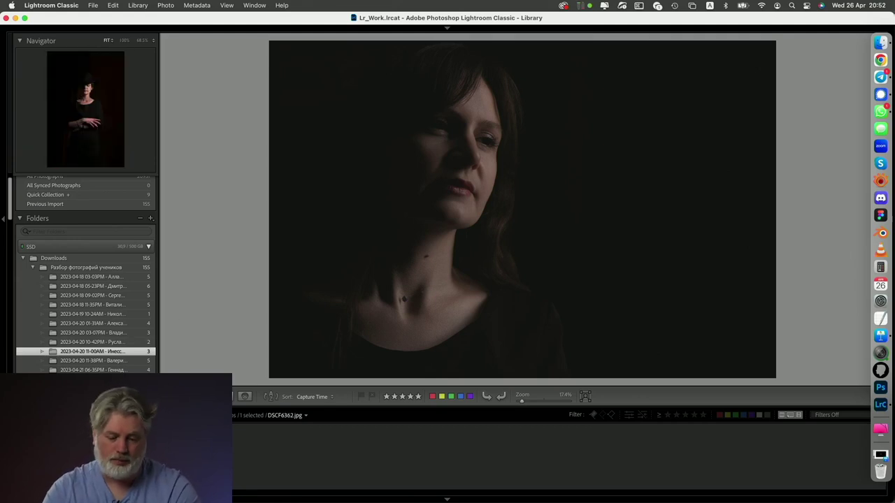
{"action": "left_click", "coordinate": [175, 455]}
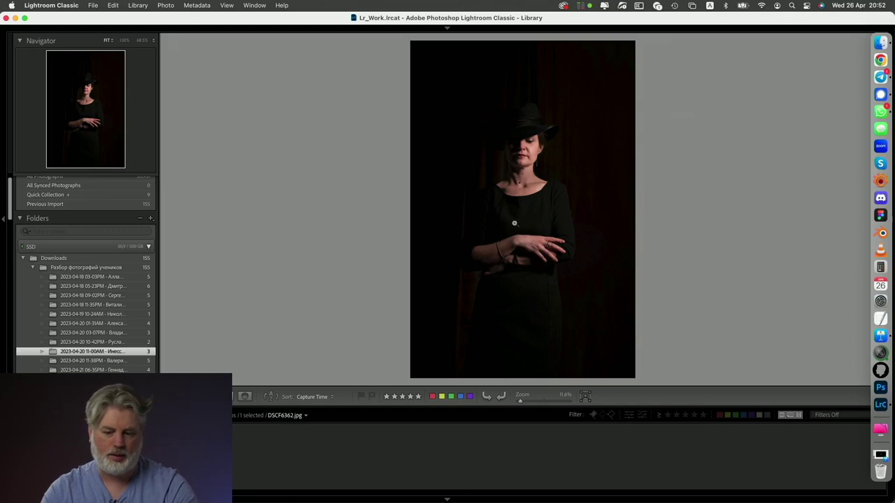
{"action": "key", "text": "Right"}
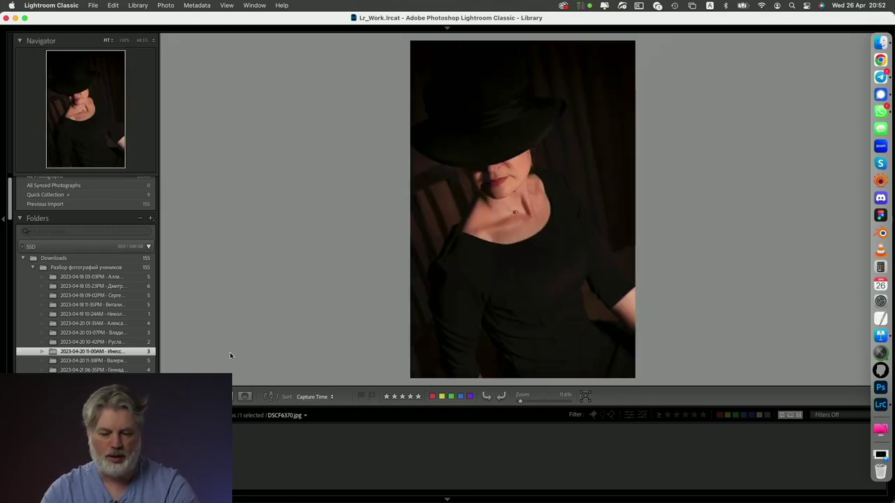
{"action": "left_click", "coordinate": [104, 360]}
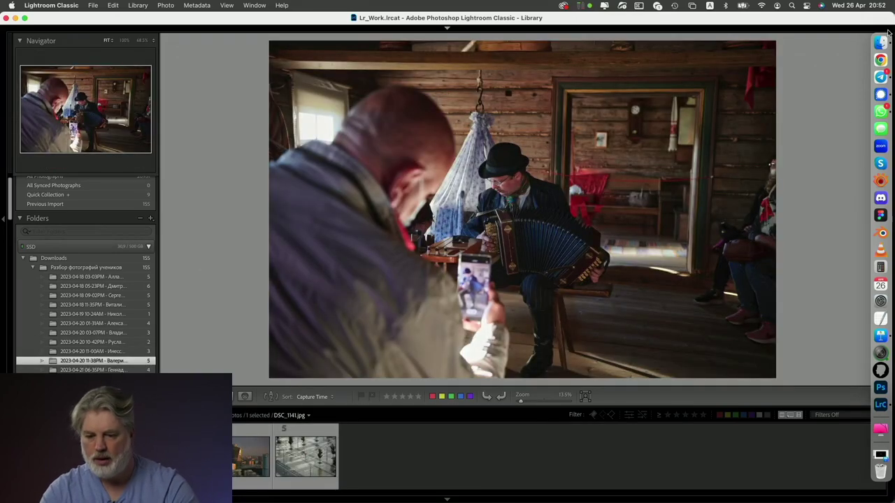
{"action": "left_click", "coordinate": [879, 45]}
{"action": "scroll", "coordinate": [402, 286], "scroll_direction": "down", "scroll_amount": 10}
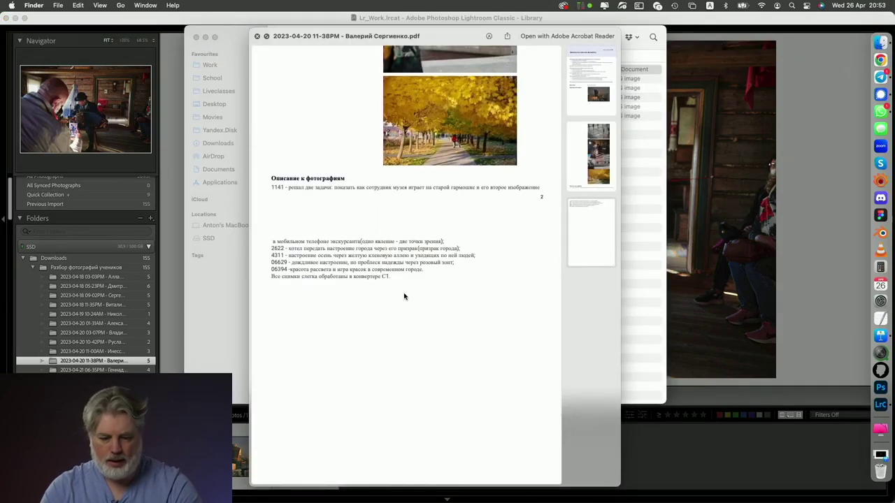
{"action": "scroll", "coordinate": [403, 297], "scroll_direction": "up", "scroll_amount": 1}
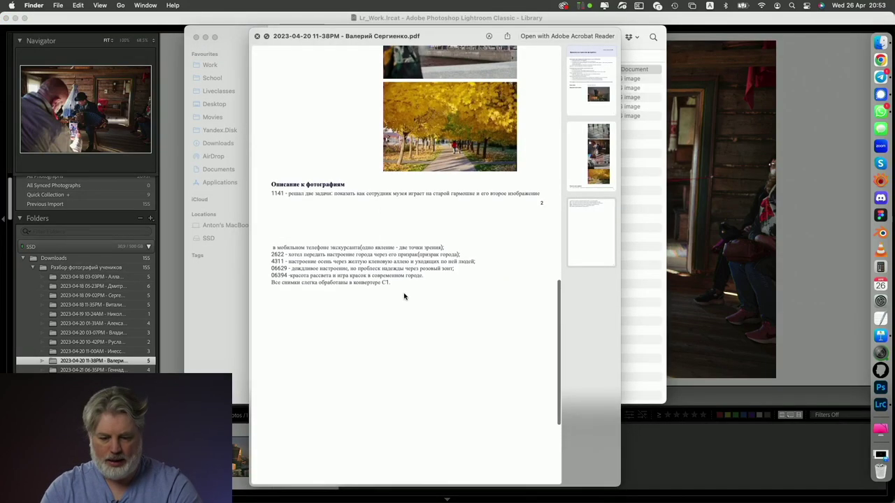
Switch to Lightroom Classic and browse forward to the tower cityscape DSC06394.jpg.
{"action": "left_click", "coordinate": [680, 444]}
{"action": "key", "text": "Right"}
{"action": "key", "text": "Right"}
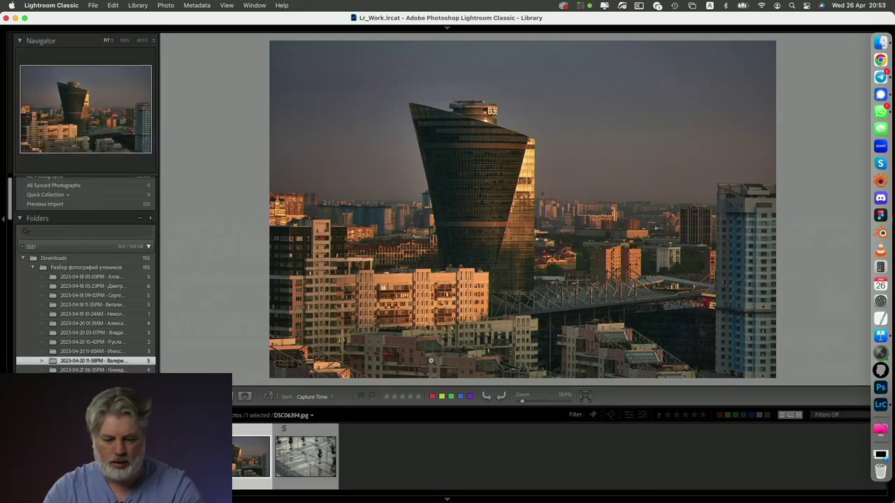
Switch to Finder, check the cityscape's preview and description in the submission PDF, and return to Lightroom Classic.
{"action": "left_click", "coordinate": [883, 43]}
{"action": "scroll", "coordinate": [446, 224], "scroll_direction": "up", "scroll_amount": 10}
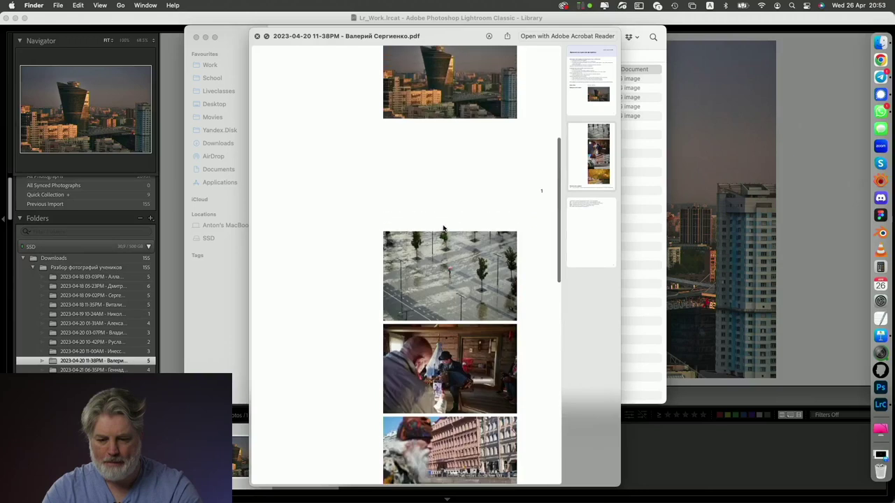
{"action": "scroll", "coordinate": [443, 228], "scroll_direction": "down", "scroll_amount": 8}
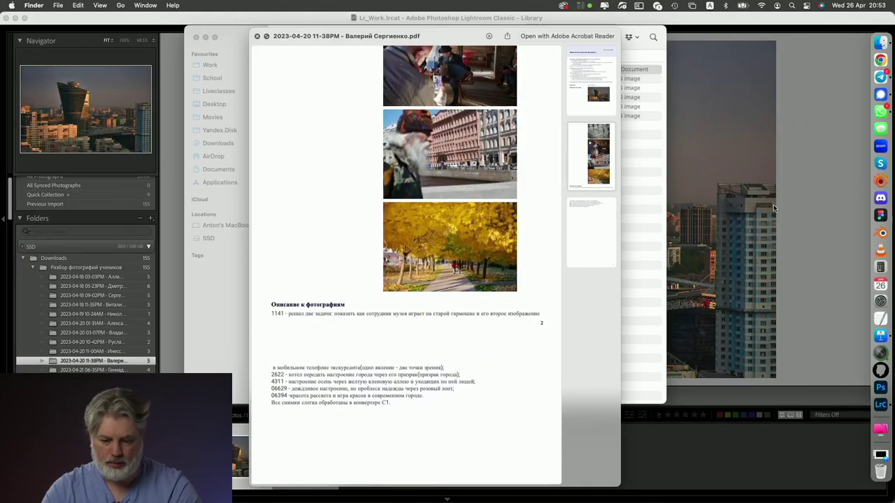
{"action": "left_click", "coordinate": [807, 208]}
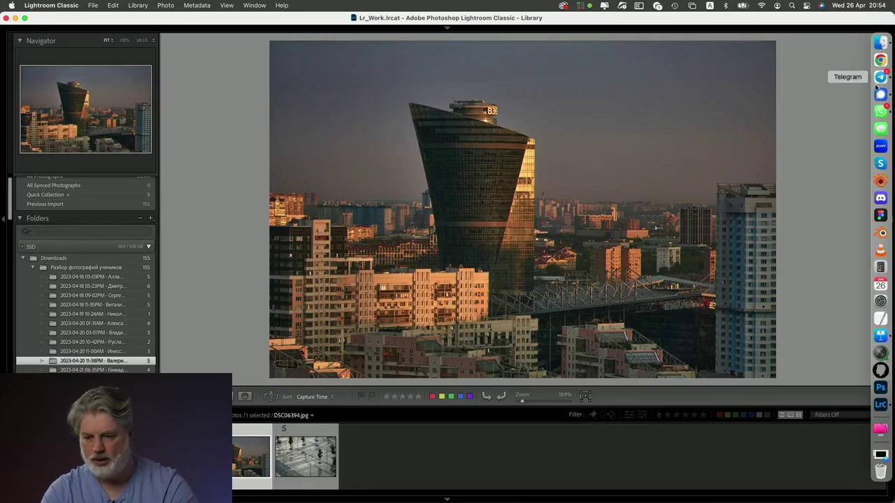
Switch to Finder and compare the photo previews in the PDF with their numbered descriptions.
{"action": "left_click", "coordinate": [882, 43]}
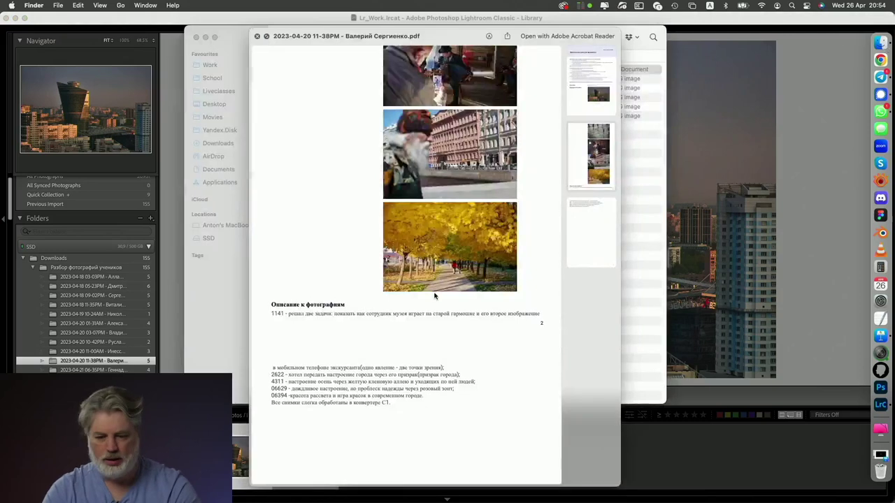
{"action": "scroll", "coordinate": [437, 293], "scroll_direction": "up", "scroll_amount": 5}
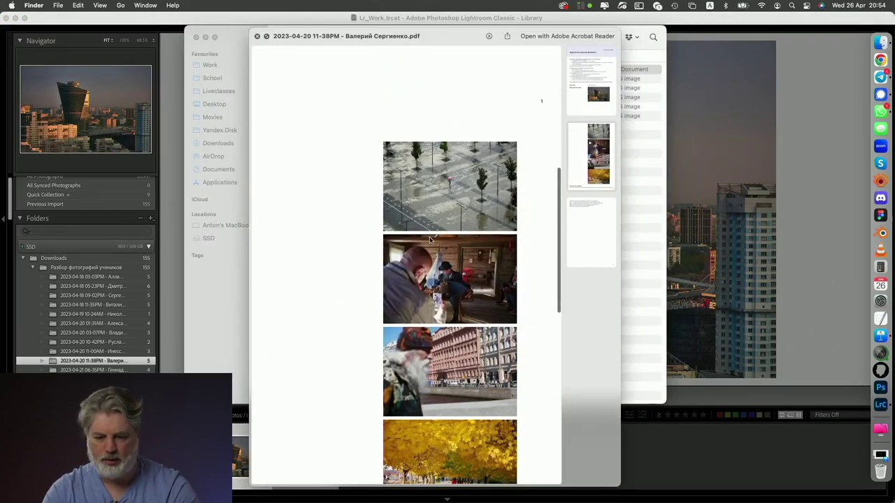
{"action": "scroll", "coordinate": [430, 236], "scroll_direction": "up", "scroll_amount": 3}
{"action": "scroll", "coordinate": [442, 307], "scroll_direction": "down", "scroll_amount": 5}
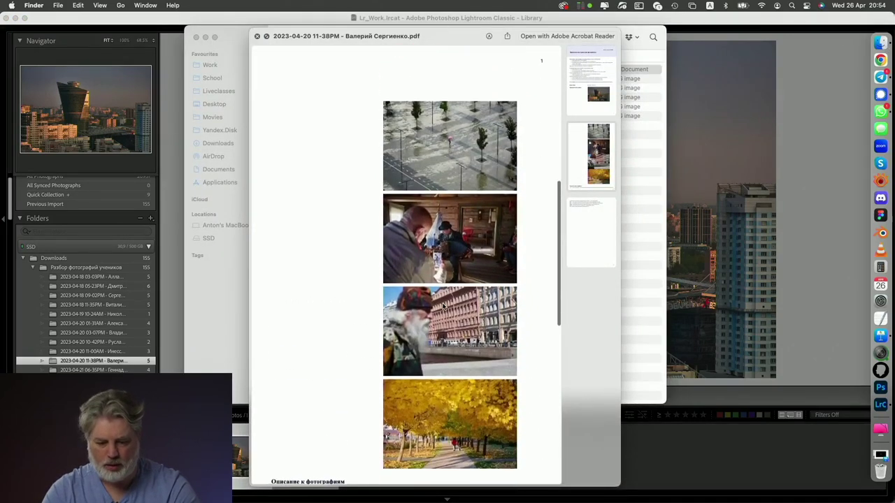
{"action": "scroll", "coordinate": [443, 306], "scroll_direction": "down", "scroll_amount": 3}
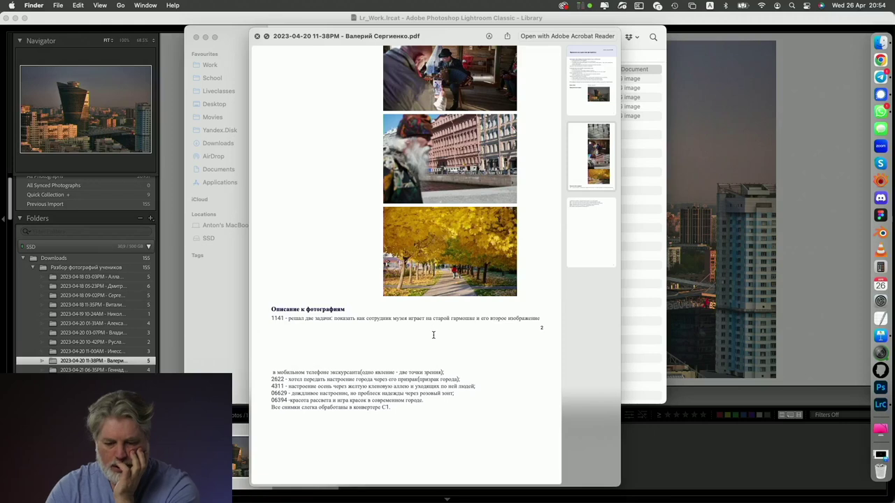
Switch to Lightroom Classic and view DSC_2622.jpg, the bearded man passing buildings along the canal.
{"action": "key", "text": "super+Tab"}
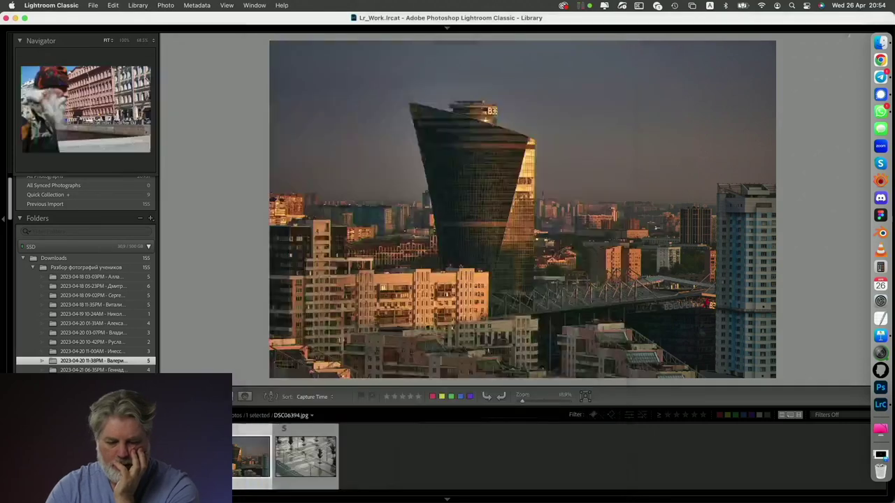
{"action": "key", "text": "Right"}
{"action": "key", "text": "Right"}
{"action": "key", "text": "Left"}
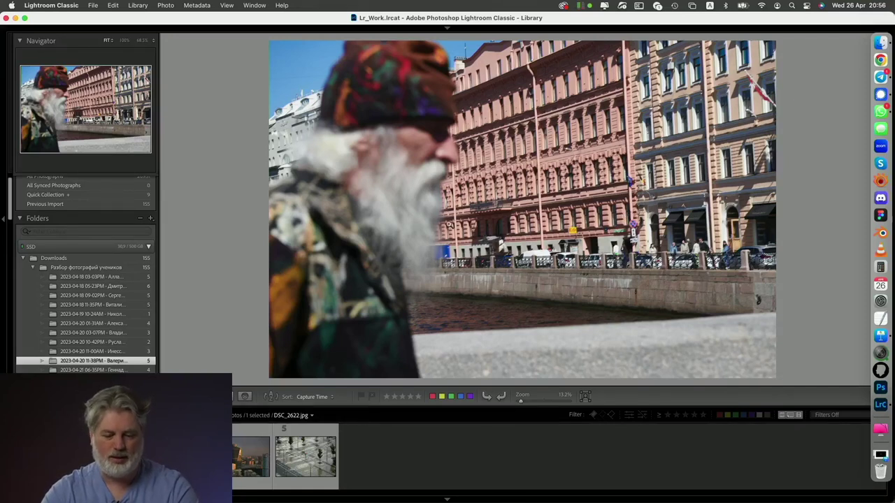
Show the accordion player photo DSC_1141.jpg, read its description in the PDF in Finder, and return to Lightroom Classic.
{"action": "left_click", "coordinate": [173, 456]}
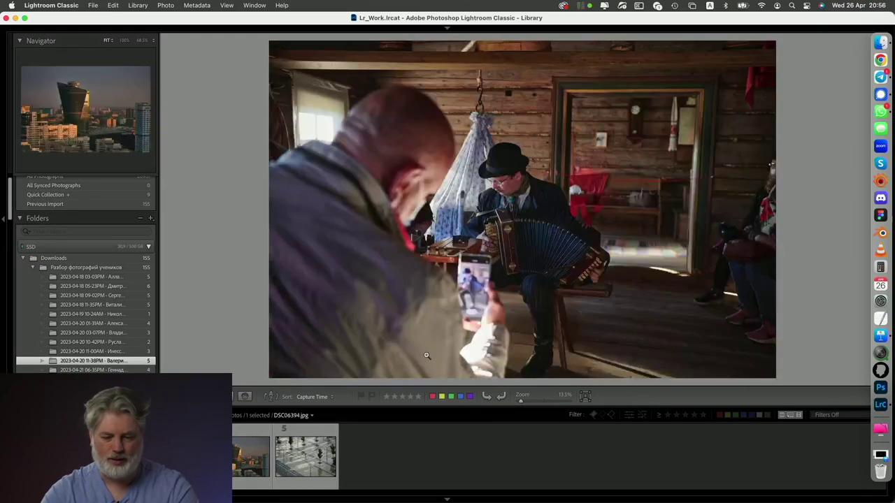
{"action": "left_click", "coordinate": [880, 42]}
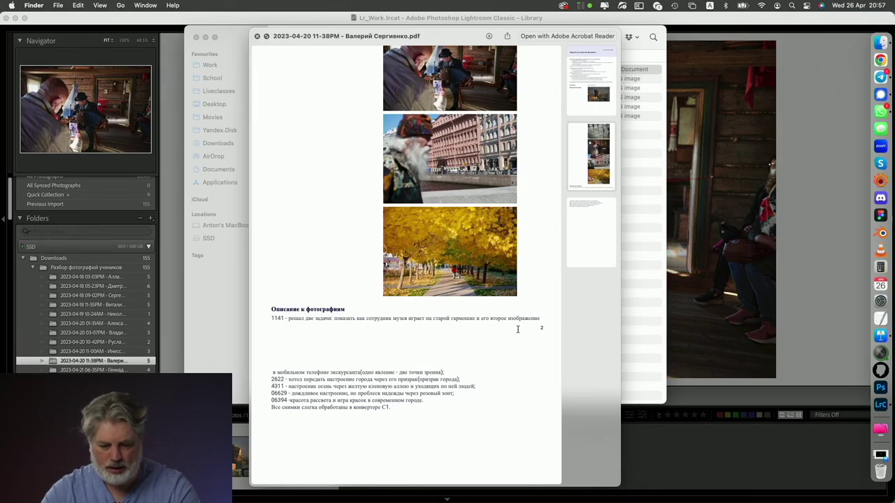
{"action": "left_click", "coordinate": [749, 305]}
Inspect the visitors' shoes and the red cord across the doorway in DSC_1141.jpg at 100% zoom.
{"action": "left_click", "coordinate": [749, 305]}
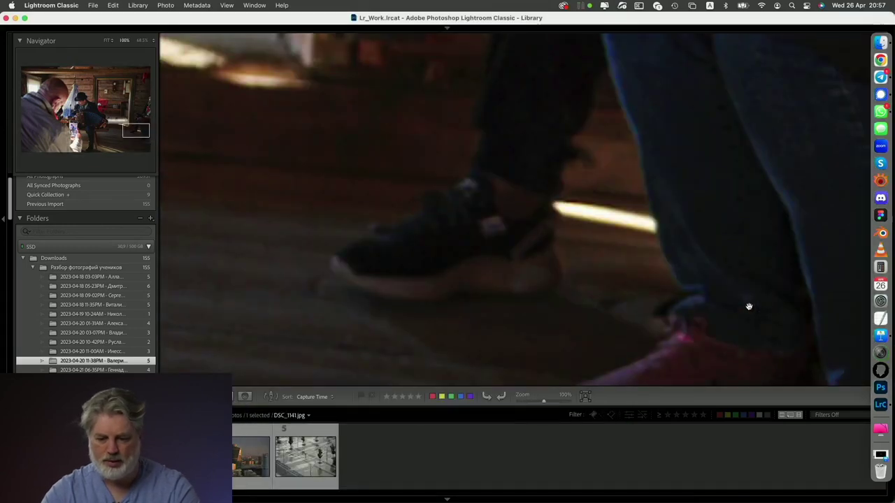
{"action": "left_click", "coordinate": [750, 306]}
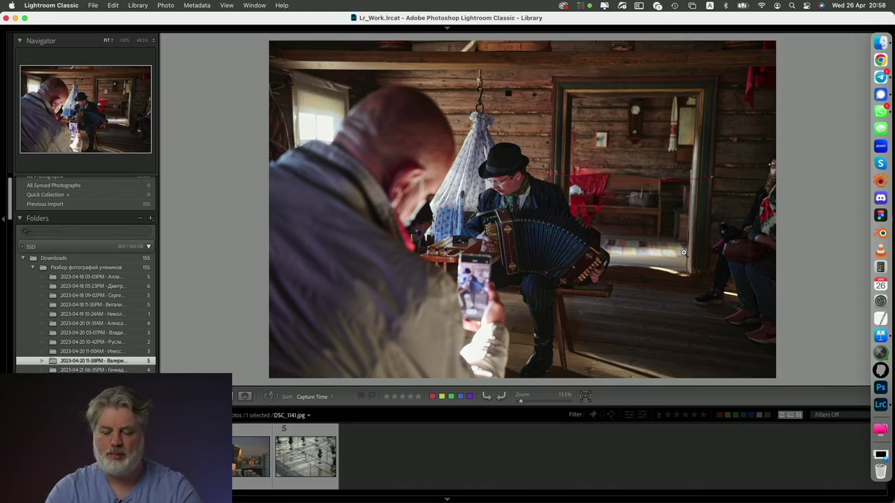
{"action": "left_click", "coordinate": [618, 181]}
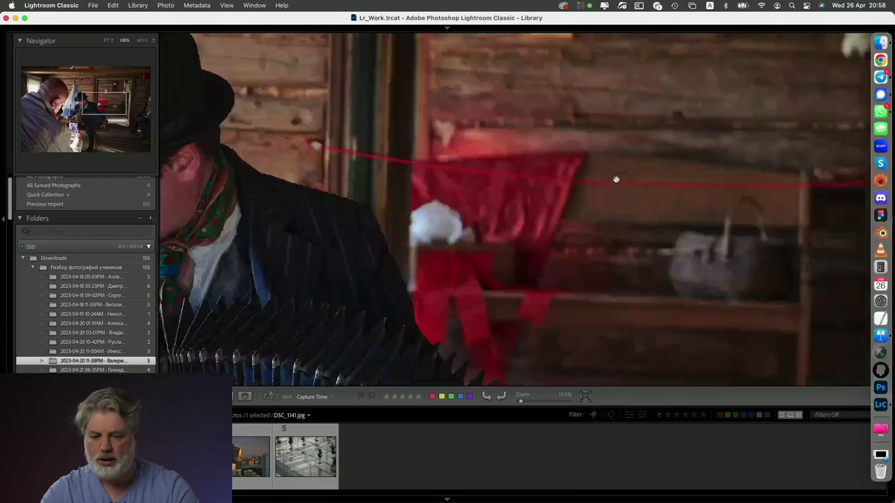
{"action": "left_click", "coordinate": [559, 183]}
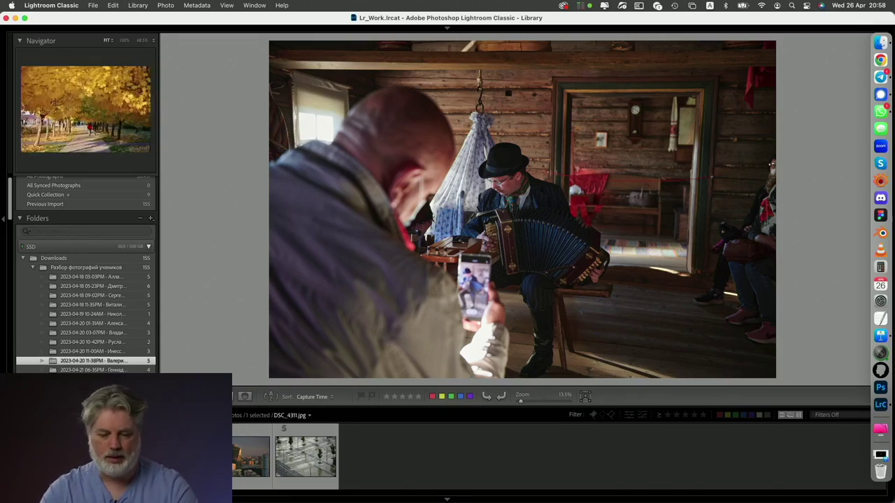
Show the autumn alley photo DSC_4311.jpg and inspect the people behind the trees at 100% zoom.
{"action": "left_click", "coordinate": [183, 456]}
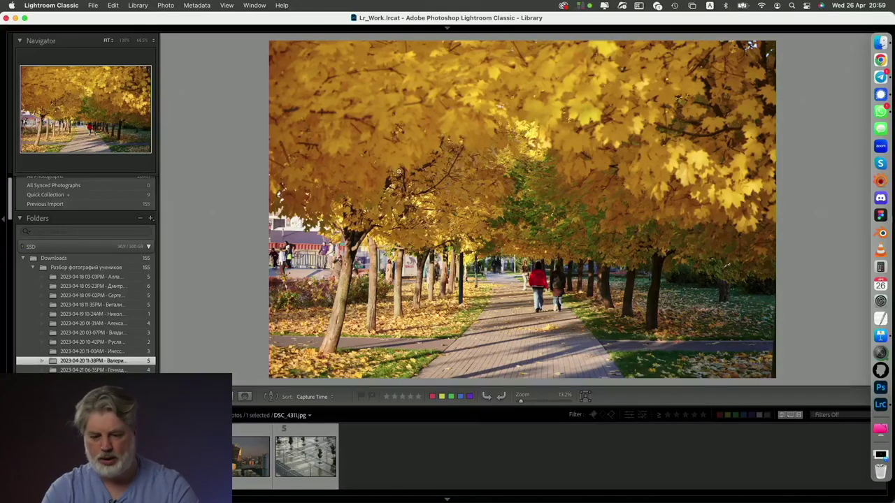
{"action": "left_click", "coordinate": [289, 264]}
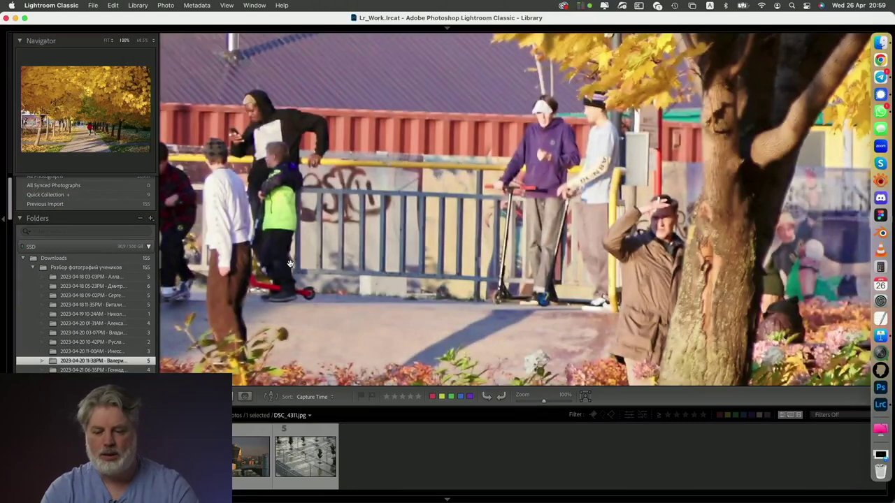
{"action": "left_click", "coordinate": [289, 263]}
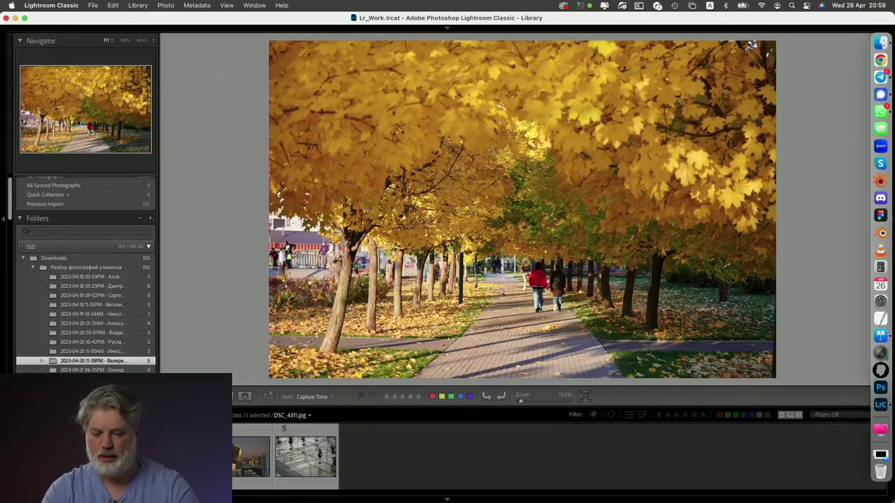
Inspect the people by the fence in DSC_4311.jpg at 100% zoom, and view the tower photo DSC06394.jpg.
{"action": "left_click", "coordinate": [288, 256]}
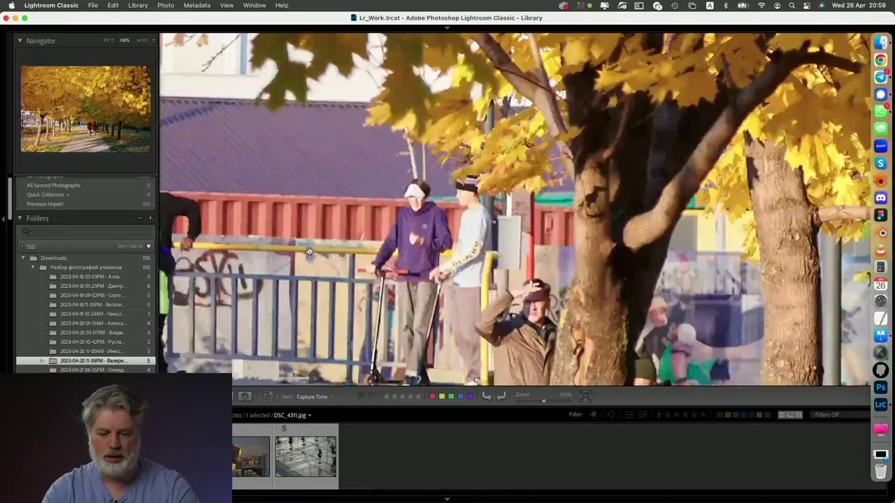
{"action": "left_click", "coordinate": [417, 238]}
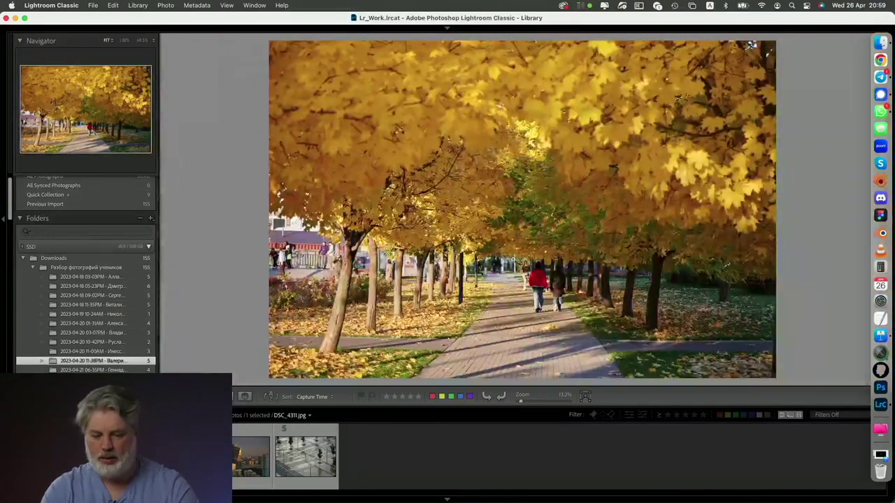
{"action": "left_click", "coordinate": [247, 459]}
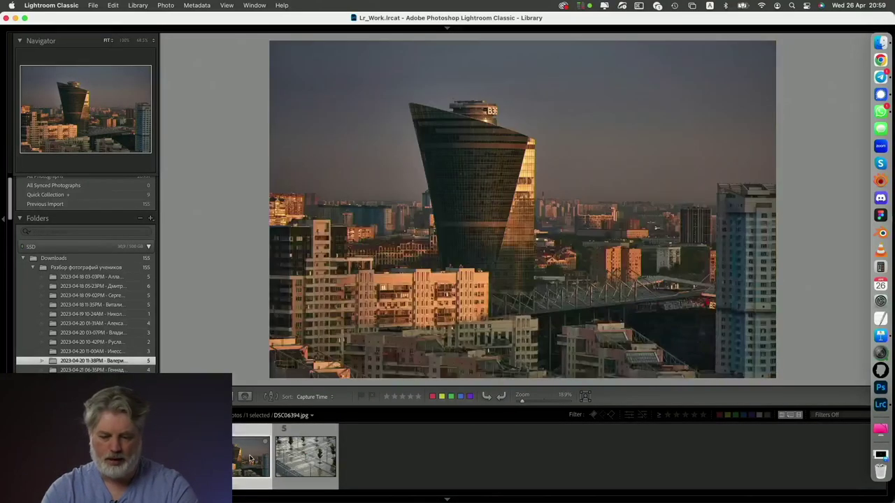
{"action": "left_click", "coordinate": [318, 460]}
{"action": "left_click", "coordinate": [248, 456]}
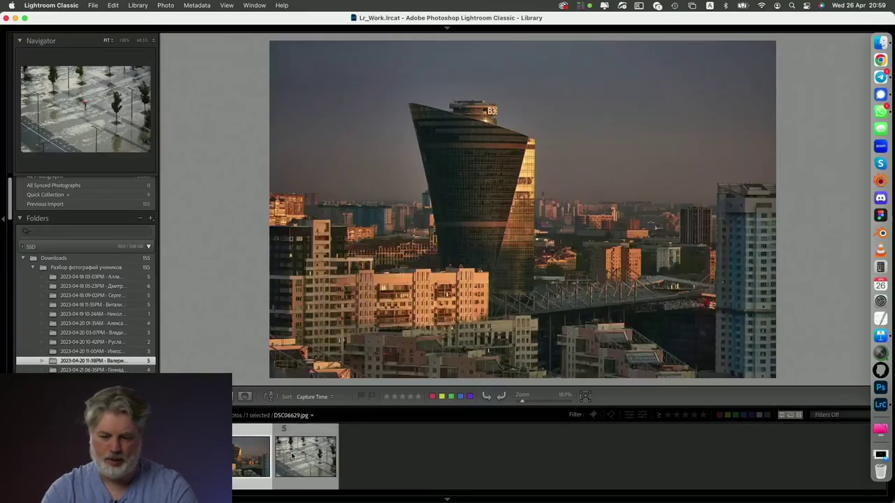
Show the pink umbrella photo DSC06629.jpg and inspect the walker and the tree's paving grate at 100% zoom.
{"action": "left_click", "coordinate": [292, 455]}
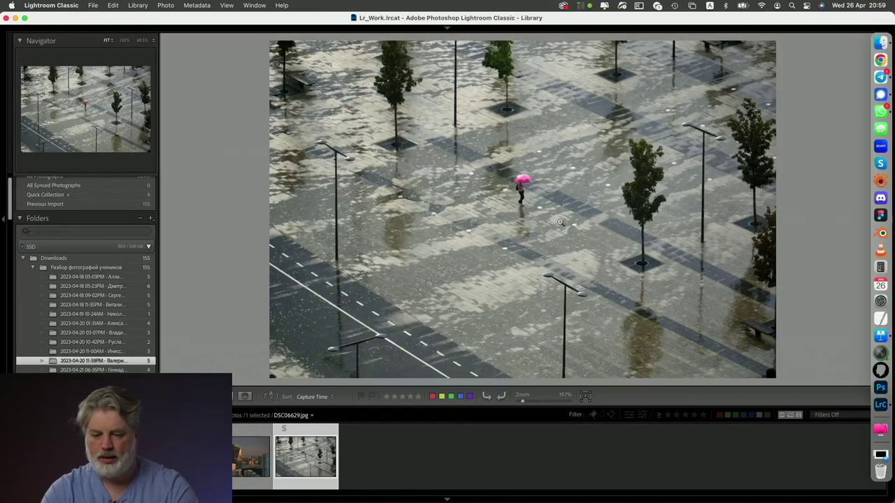
{"action": "left_click", "coordinate": [530, 198]}
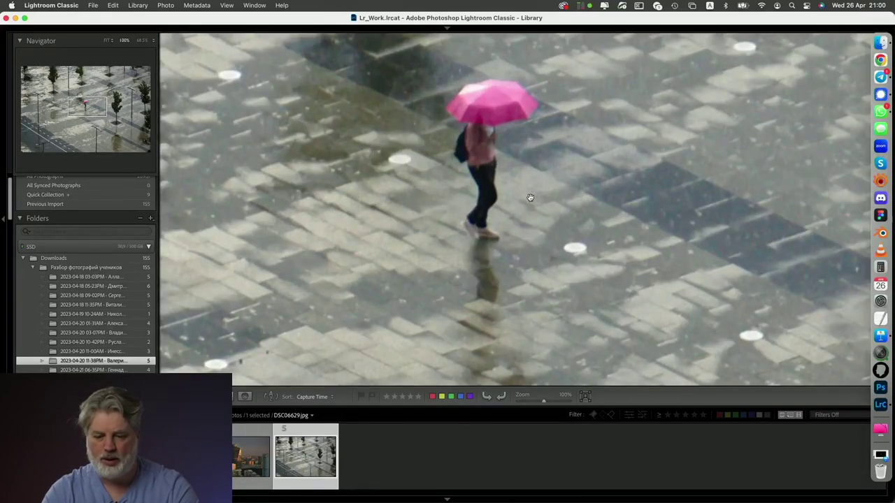
{"action": "left_click", "coordinate": [530, 199]}
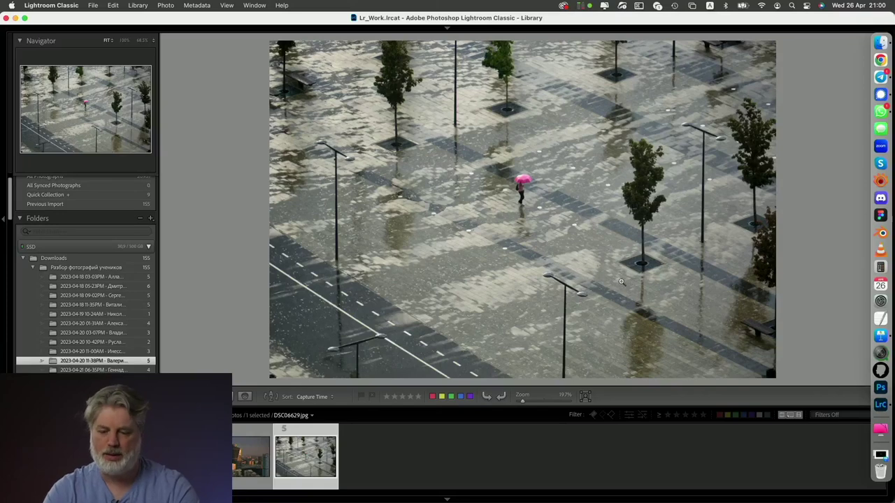
{"action": "left_click", "coordinate": [523, 119]}
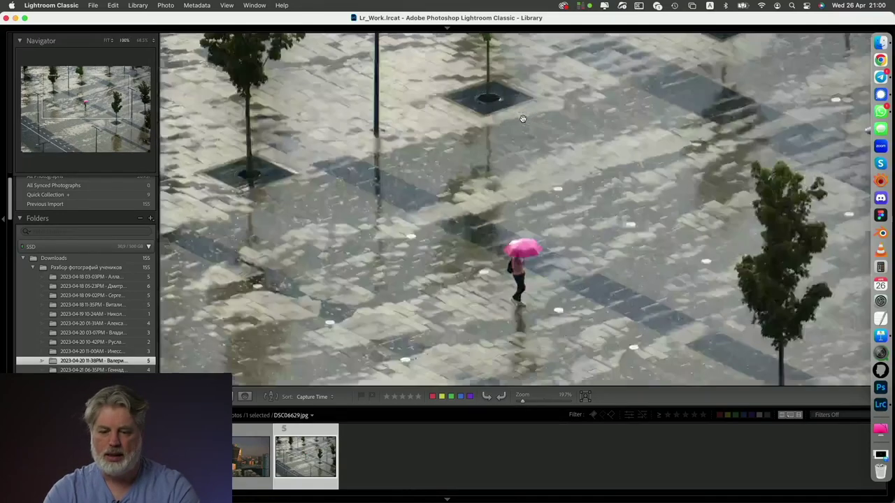
{"action": "left_click_drag", "start_coordinate": [523, 120], "coordinate": [441, 254]}
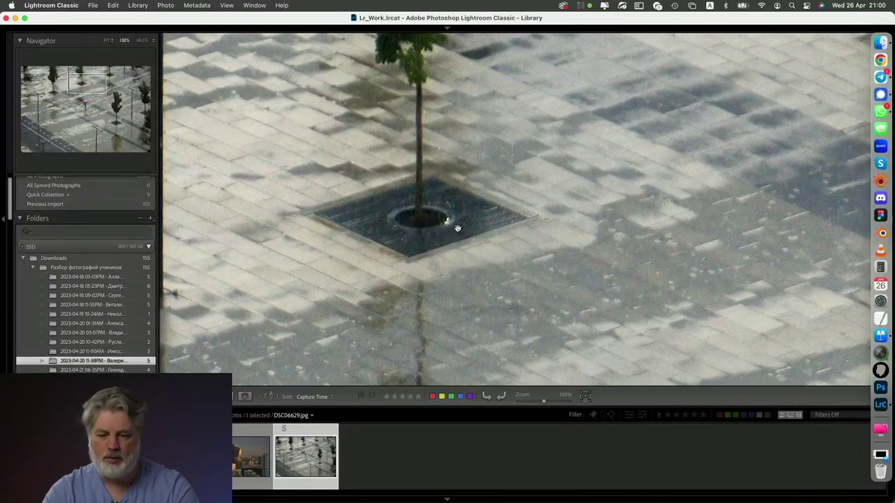
{"action": "left_click", "coordinate": [457, 229]}
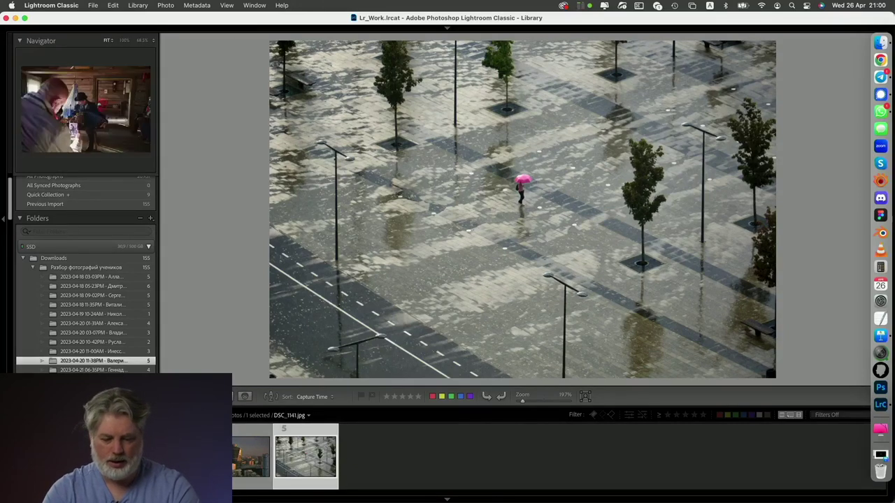
{"action": "left_click", "coordinate": [109, 370]}
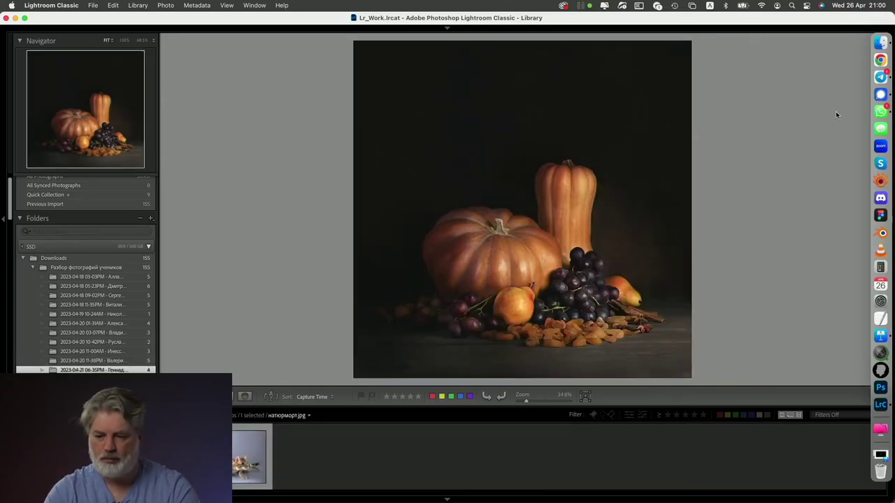
{"action": "left_click", "coordinate": [880, 42]}
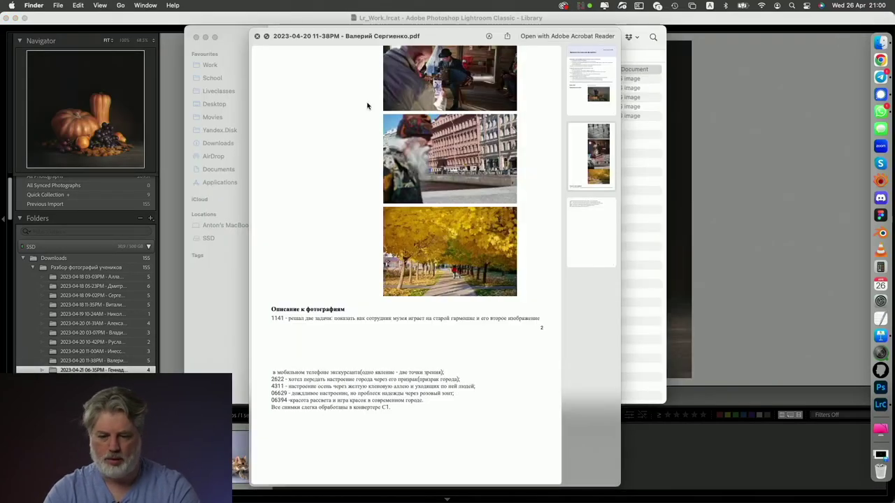
{"action": "left_click", "coordinate": [257, 36]}
{"action": "left_click", "coordinate": [280, 37]}
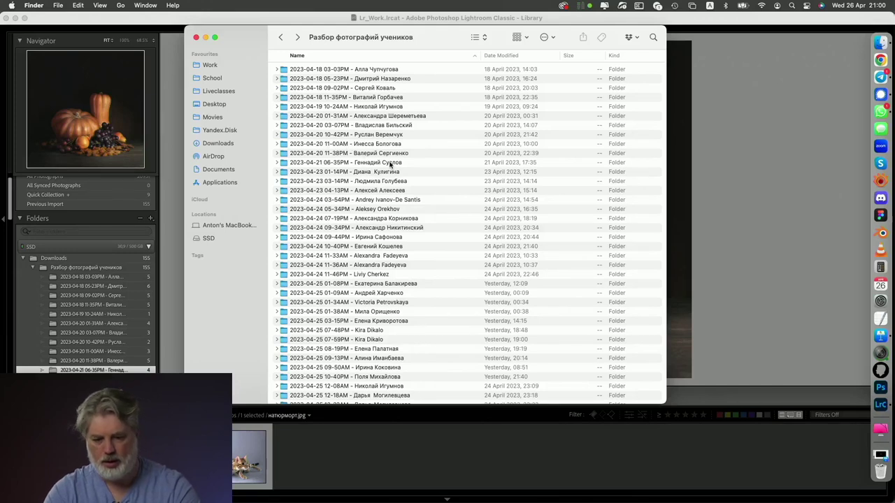
{"action": "left_click", "coordinate": [389, 163]}
{"action": "double_click", "coordinate": [390, 163]}
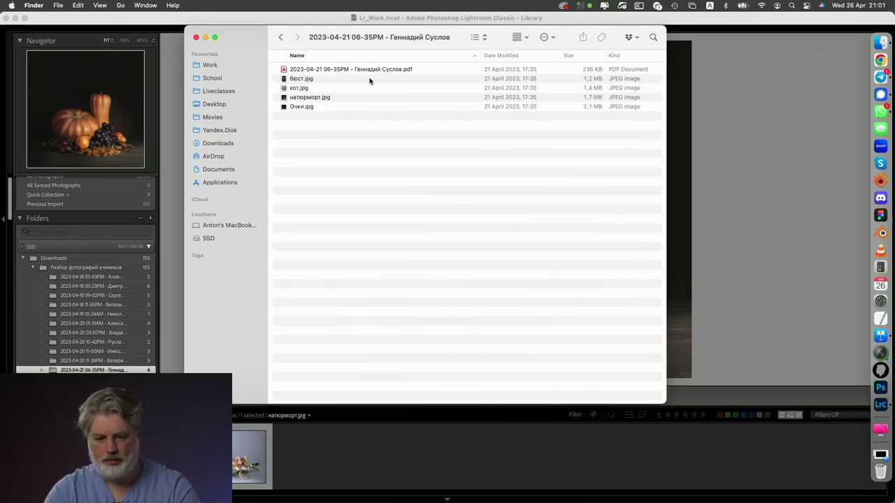
Preview the folder's PDF, read the photo description on its last page, and return to Lightroom Classic.
{"action": "left_click", "coordinate": [365, 70]}
{"action": "key", "text": "space"}
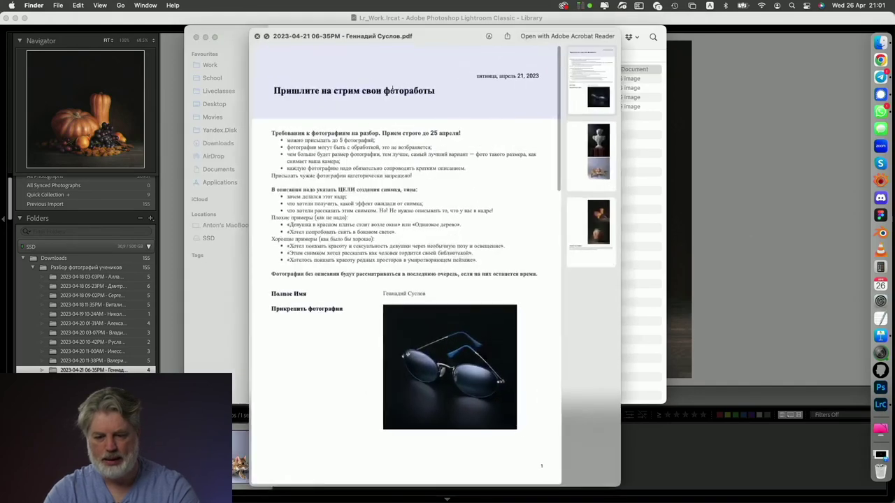
{"action": "scroll", "coordinate": [422, 120], "scroll_direction": "down", "scroll_amount": 15}
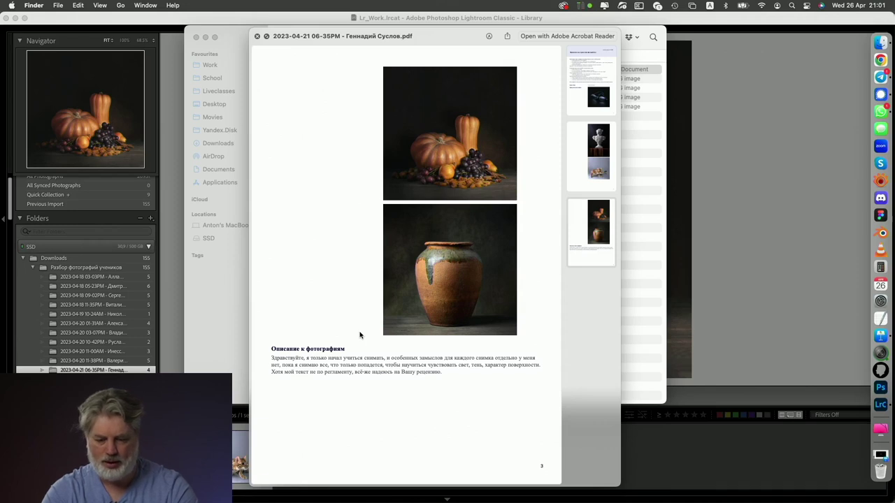
{"action": "left_click", "coordinate": [734, 287]}
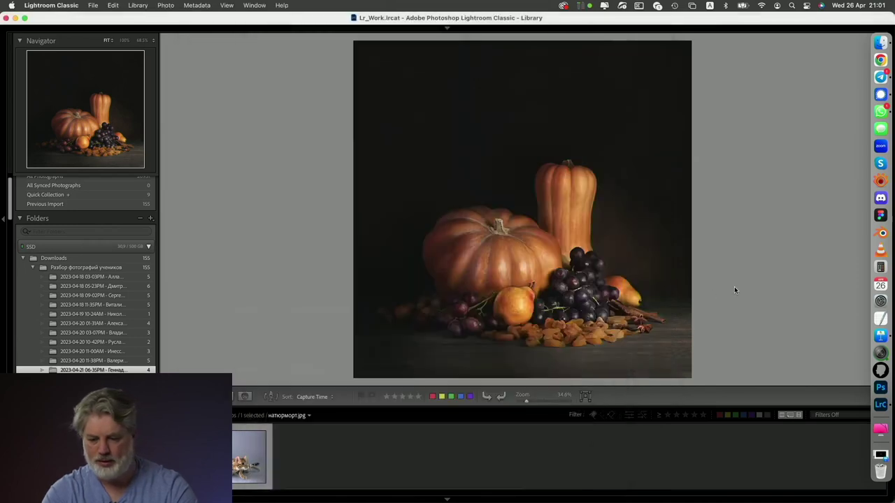
Check the pumpkin still life натюрморт.jpg and inspect the monkey bust's head in бюст.jpg at 100% zoom.
{"action": "left_click", "coordinate": [557, 251]}
{"action": "left_click", "coordinate": [557, 251]}
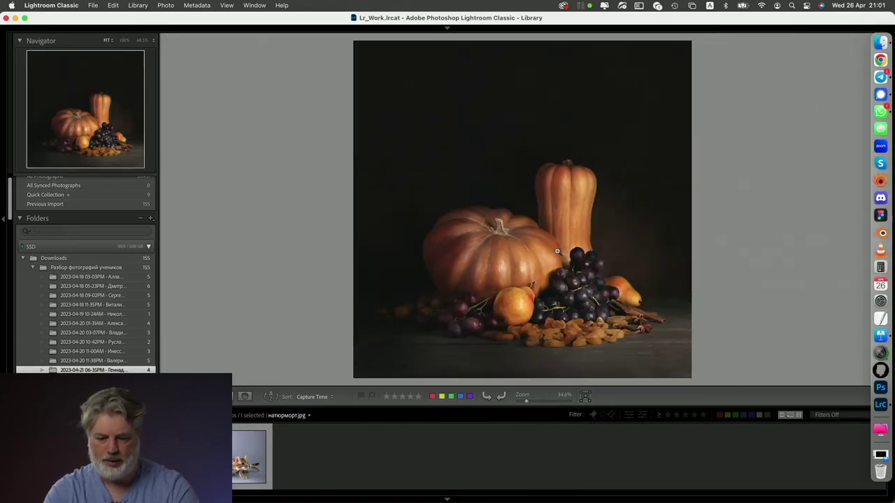
{"action": "key", "text": "Right"}
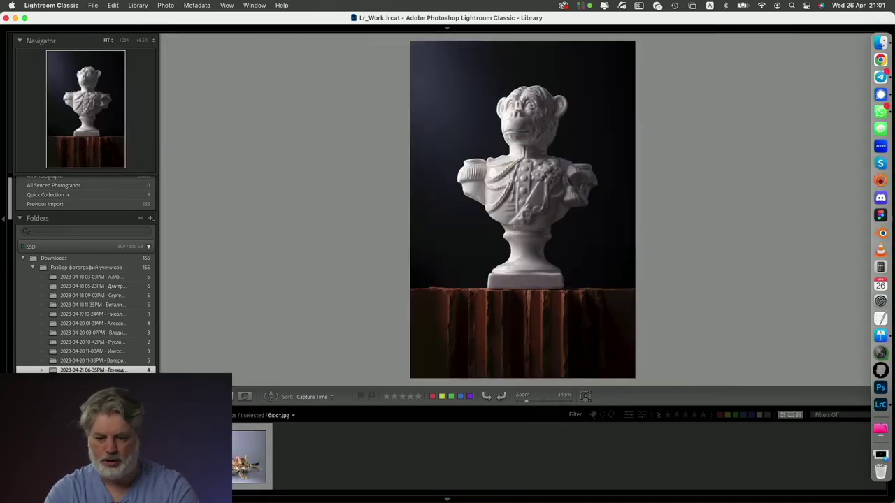
{"action": "key", "text": "Right"}
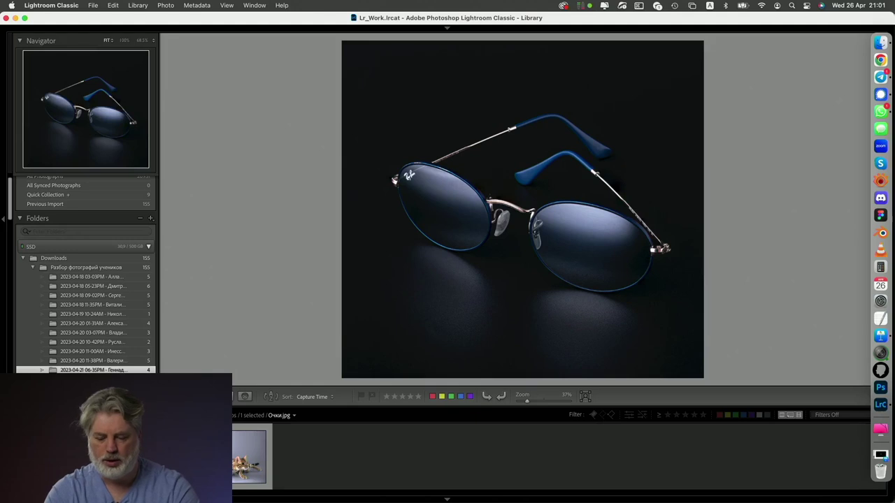
{"action": "key", "text": "Left"}
{"action": "left_click", "coordinate": [507, 114]}
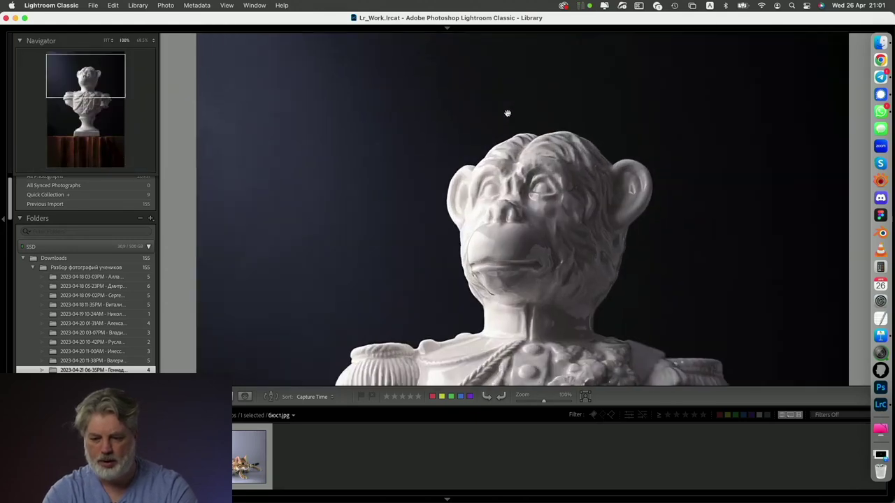
{"action": "left_click", "coordinate": [508, 198]}
Show the sunglasses photo Очки.jpg and inspect the frame and lenses at 100% zoom.
{"action": "key", "text": "Right"}
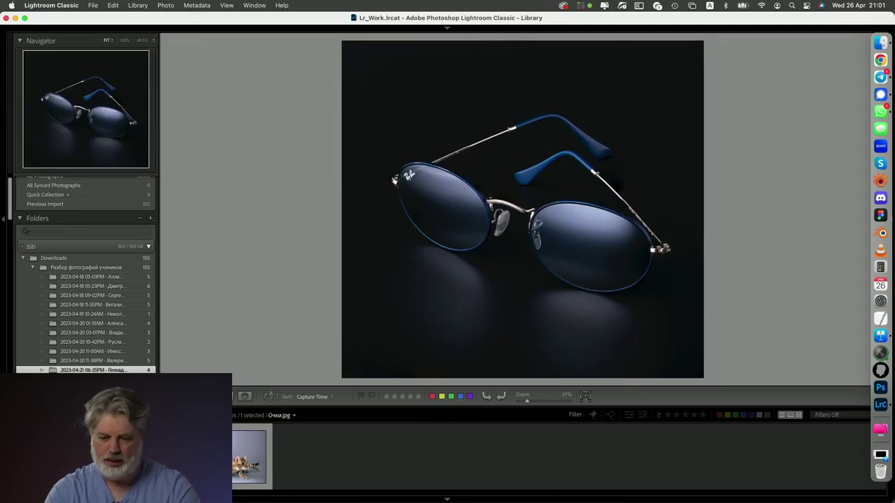
{"action": "left_click", "coordinate": [608, 214]}
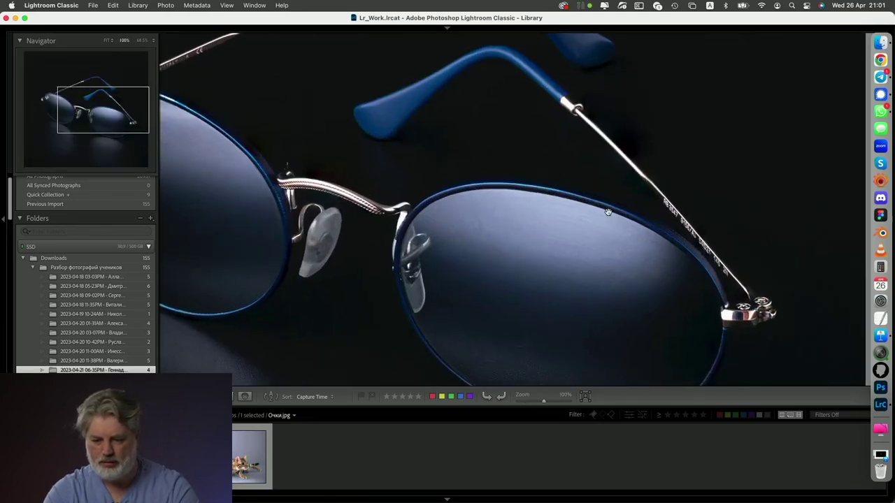
{"action": "left_click_drag", "start_coordinate": [482, 227], "coordinate": [599, 140]}
{"action": "key", "text": "z"}
Inspect the cat's back and front leg in кот.jpg at 100% zoom, and return to the thumbnail grid.
{"action": "key", "text": "Right"}
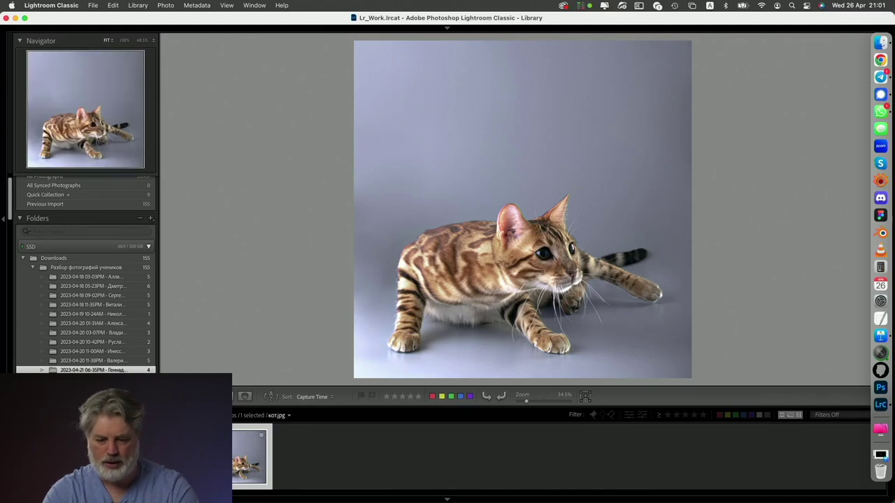
{"action": "left_click", "coordinate": [374, 234]}
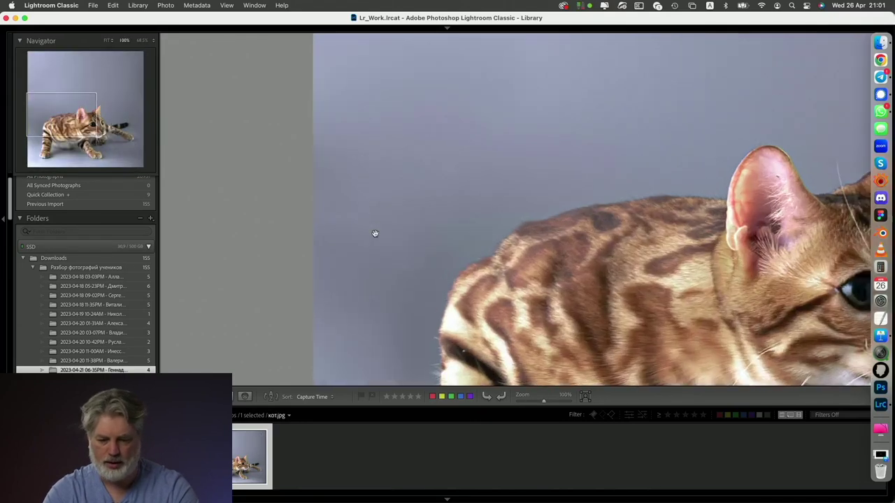
{"action": "left_click_drag", "start_coordinate": [375, 234], "coordinate": [525, 42]}
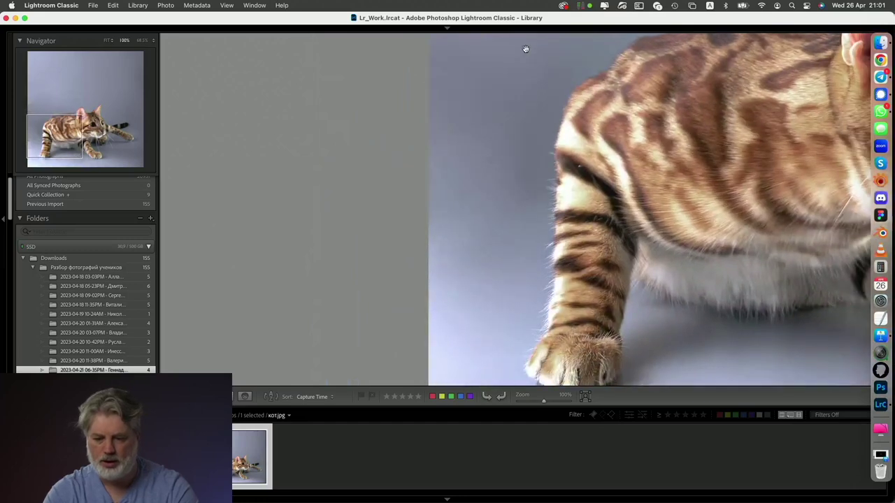
{"action": "key", "text": "g"}
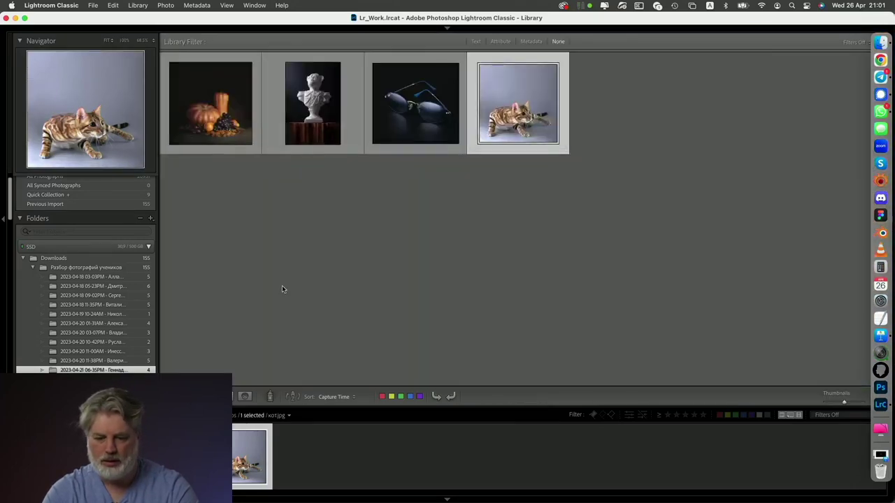
Reopen Очки.jpg from the grid, view it close up and in full, and show бюст.jpg again.
{"action": "double_click", "coordinate": [415, 130]}
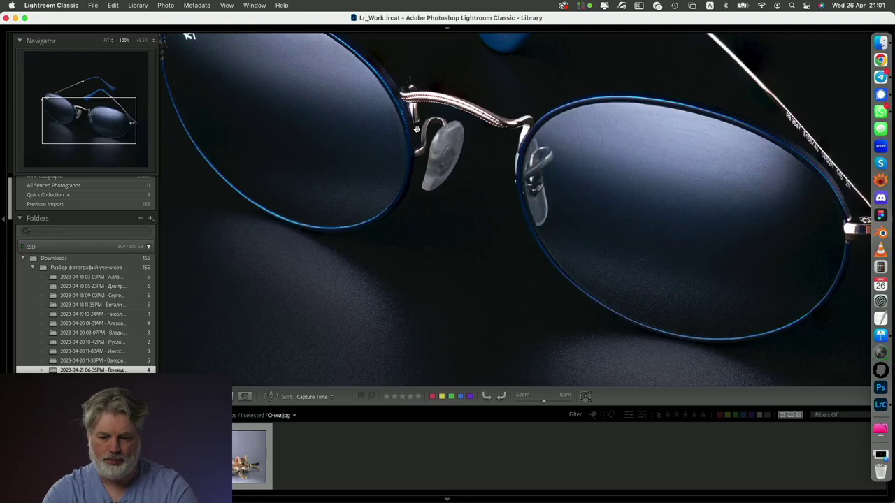
{"action": "left_click", "coordinate": [416, 131]}
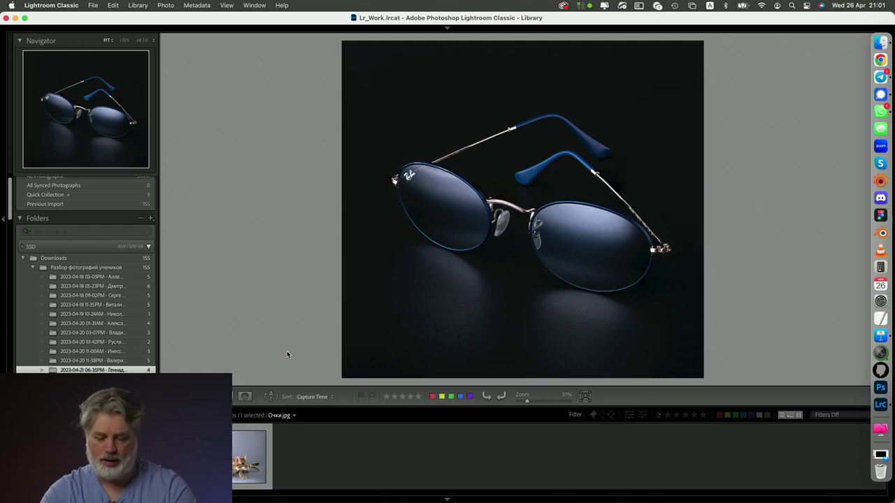
{"action": "key", "text": "Right"}
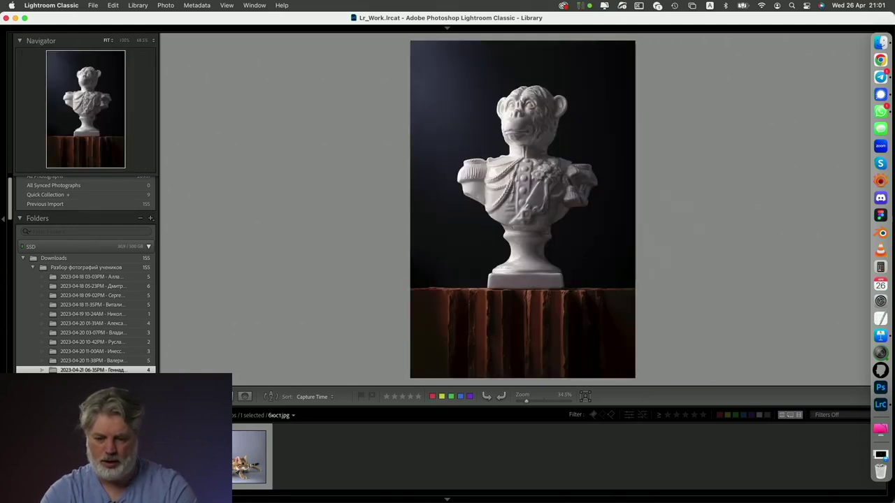
Show натюрморт.jpg and inspect the tall pumpkin and the dark background around it at 100% zoom.
{"action": "key", "text": "Right"}
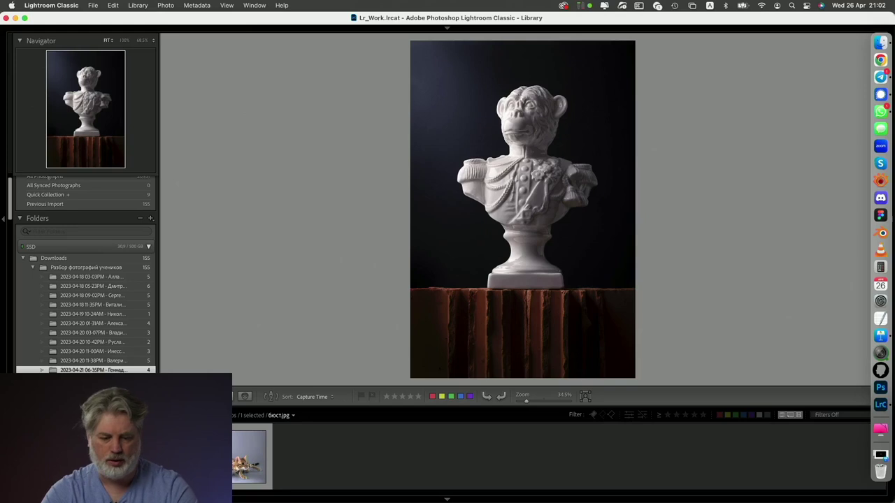
{"action": "left_click", "coordinate": [622, 129]}
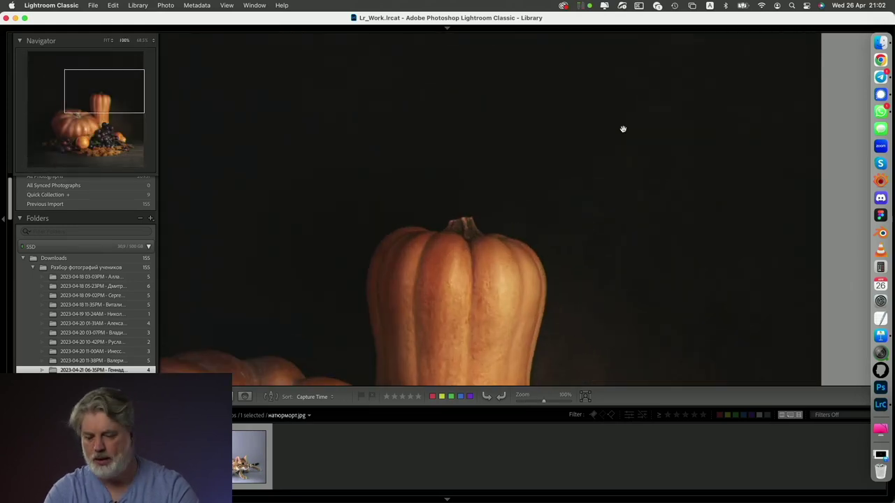
{"action": "left_click", "coordinate": [623, 130]}
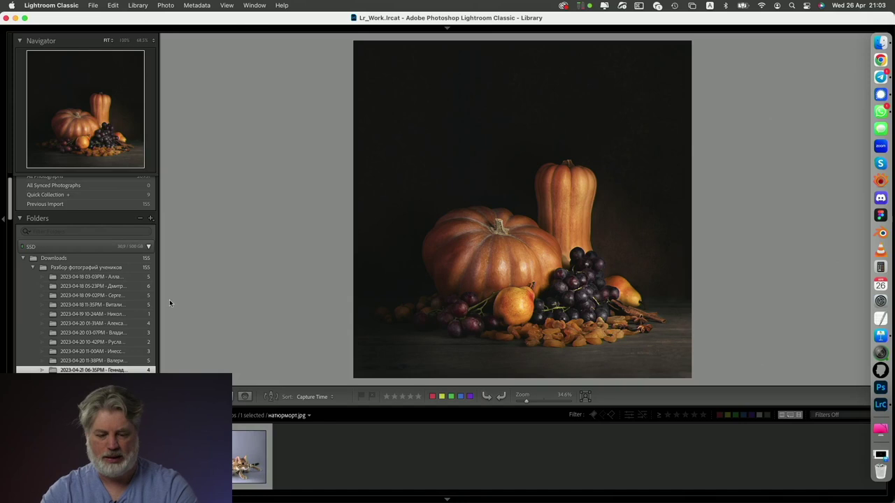
Go back and forth between the bust and sunglasses photos, ending on Очки.jpg.
{"action": "key", "text": "Right"}
{"action": "key", "text": "Right"}
{"action": "key", "text": "Left"}
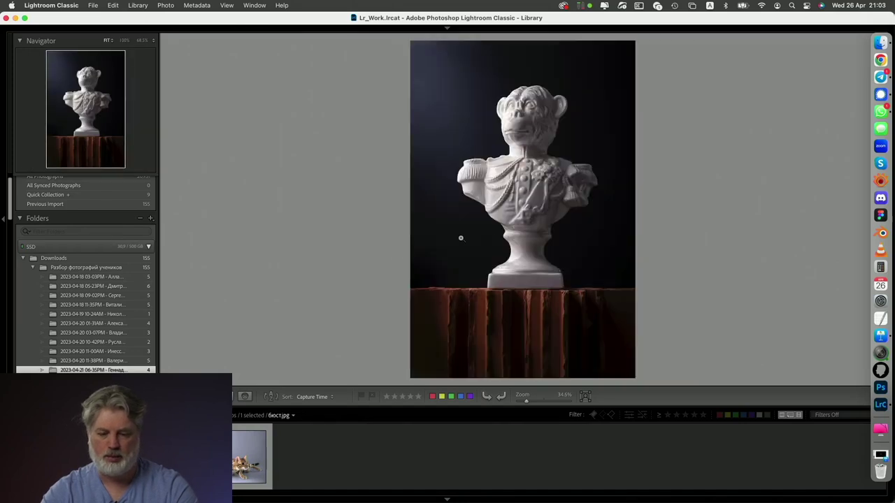
{"action": "key", "text": "Right"}
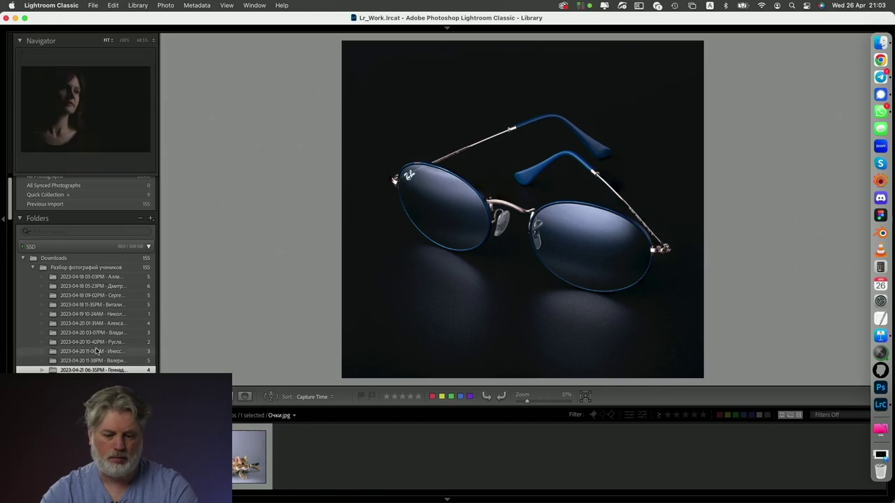
{"action": "scroll", "coordinate": [98, 329], "scroll_direction": "down", "scroll_amount": 3}
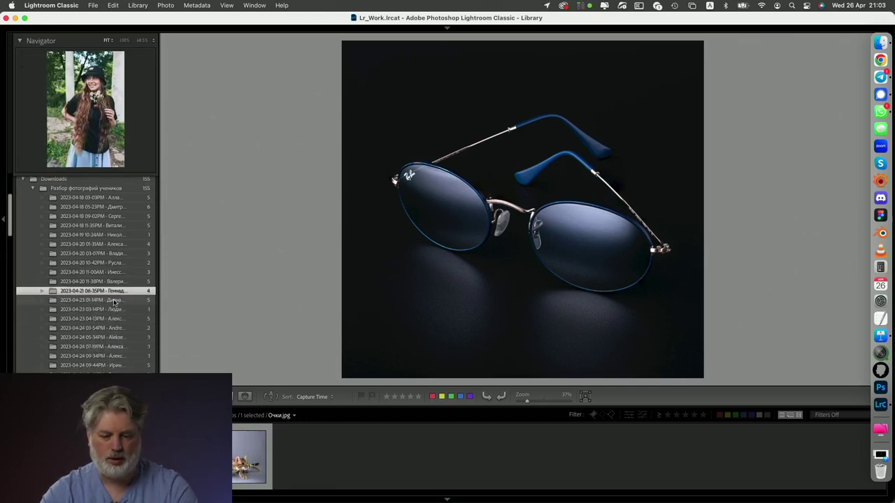
{"action": "left_click", "coordinate": [113, 301]}
{"action": "left_click", "coordinate": [880, 43]}
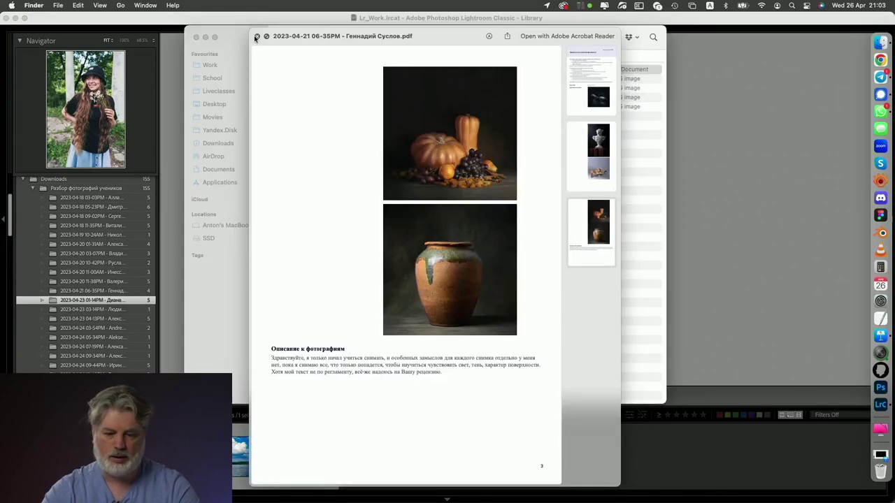
{"action": "left_click", "coordinate": [257, 36]}
{"action": "left_click", "coordinate": [280, 37]}
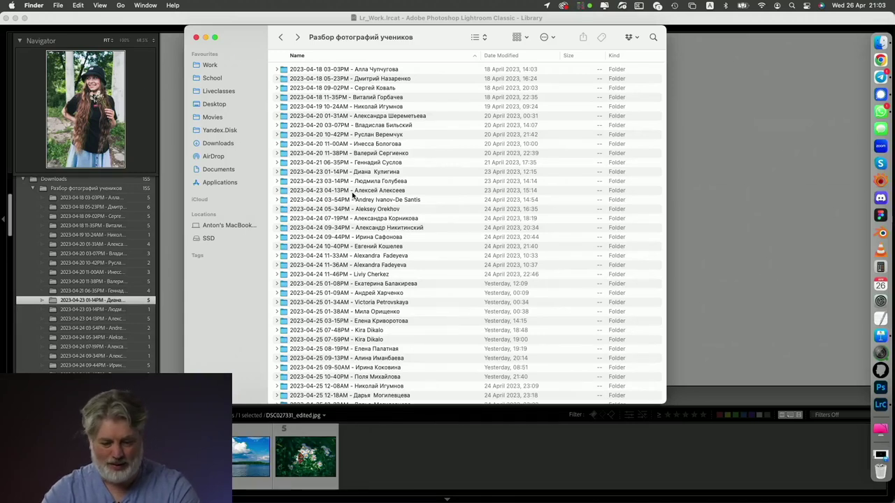
{"action": "left_click", "coordinate": [388, 174]}
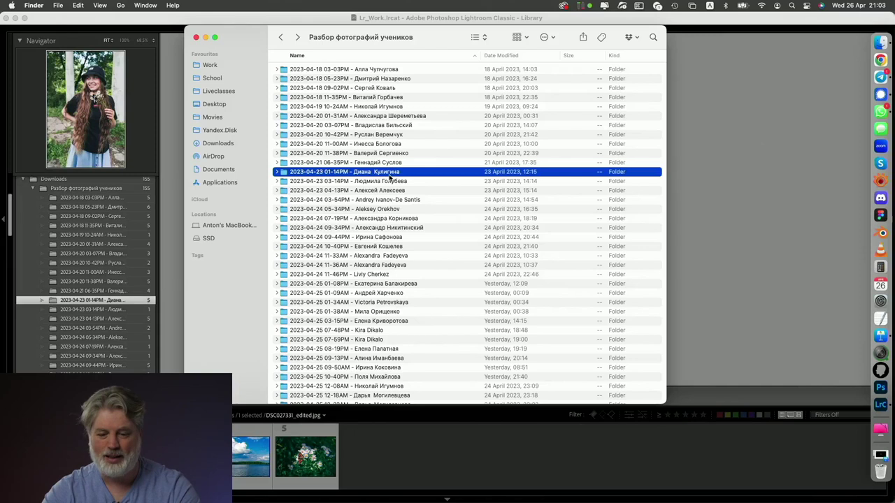
{"action": "double_click", "coordinate": [389, 177]}
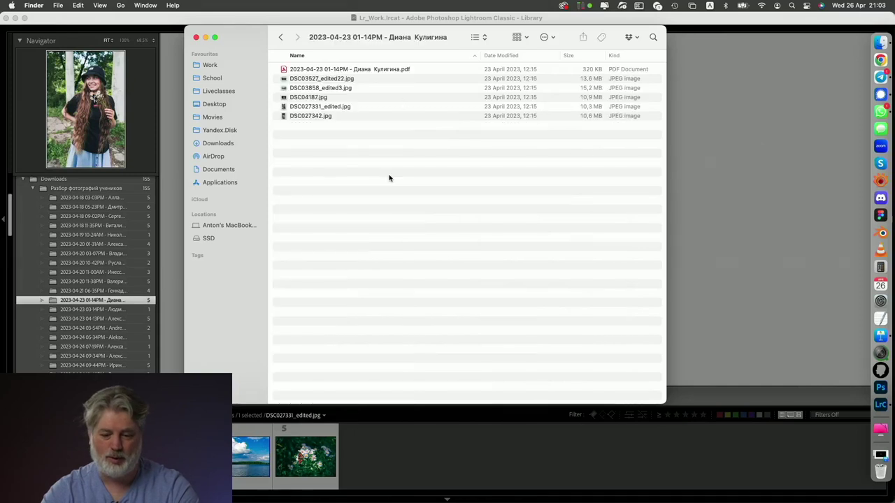
{"action": "left_click", "coordinate": [367, 73]}
{"action": "key", "text": "space"}
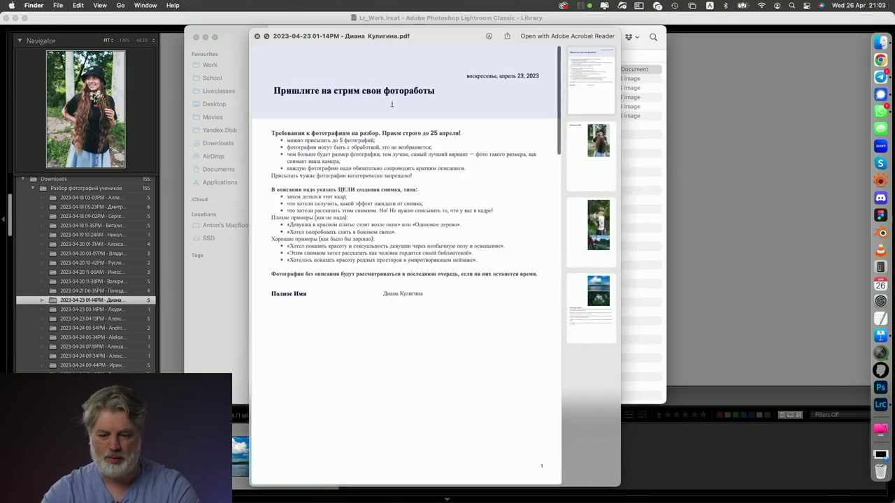
{"action": "scroll", "coordinate": [458, 204], "scroll_direction": "down", "scroll_amount": 10}
{"action": "scroll", "coordinate": [459, 204], "scroll_direction": "down", "scroll_amount": 15}
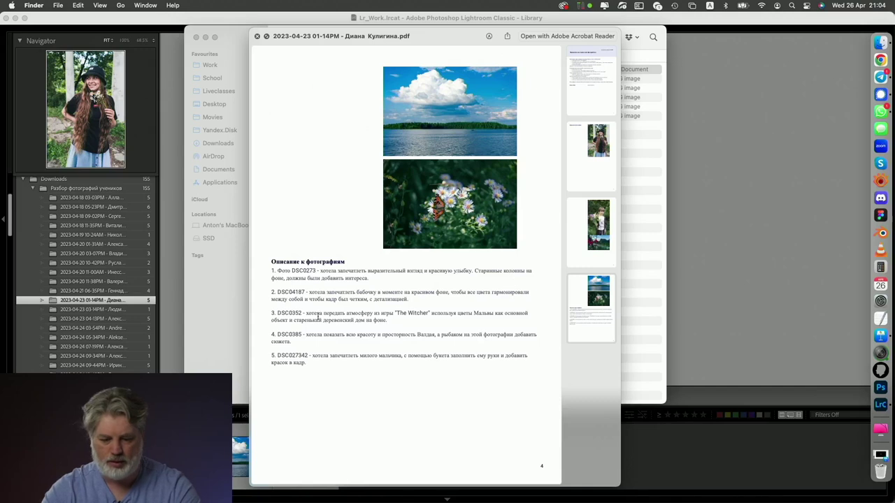
{"action": "key", "text": "super+Tab"}
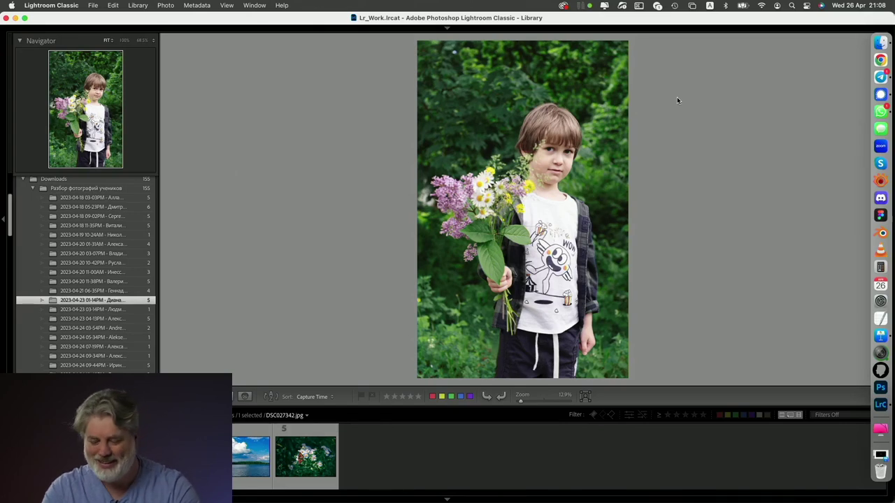
Browse the folder's mallow, lake and butterfly photos, comparing DSC03858_edited3.jpg with DSC04187.jpg and ending on DSC03527_edited22.jpg.
{"action": "key", "text": "Right"}
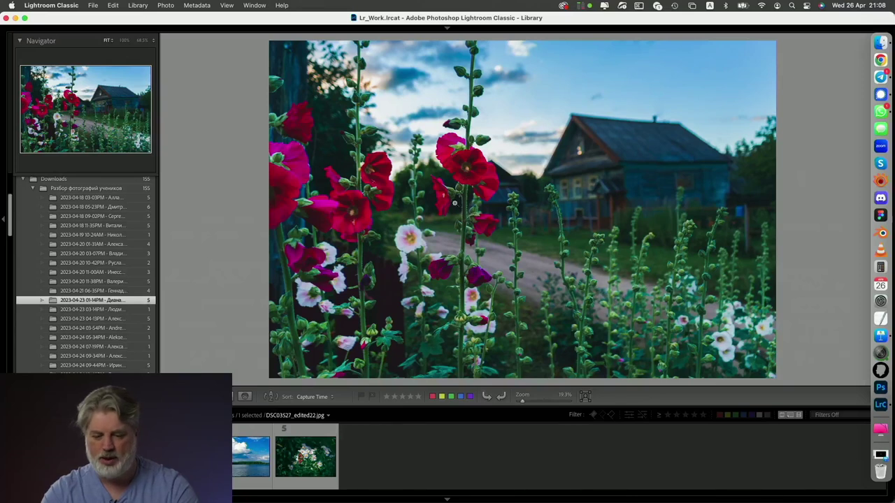
{"action": "key", "text": "Left"}
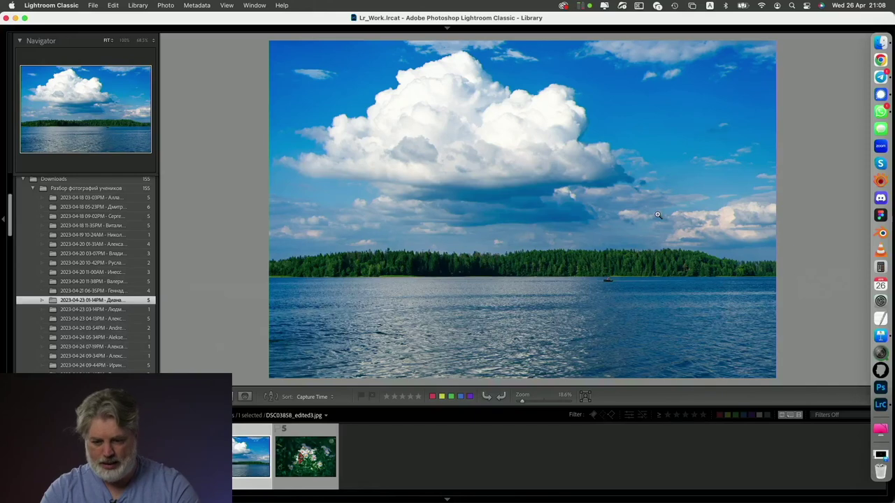
{"action": "left_click", "coordinate": [320, 427]}
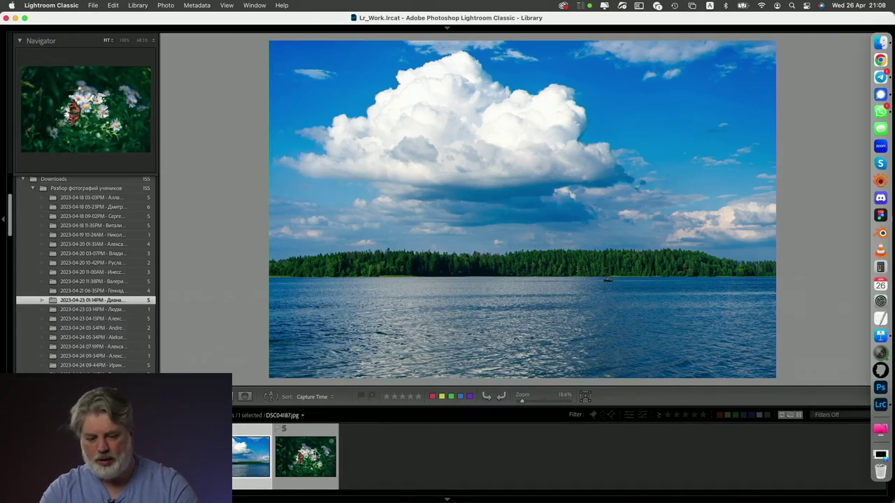
{"action": "key", "text": "Left"}
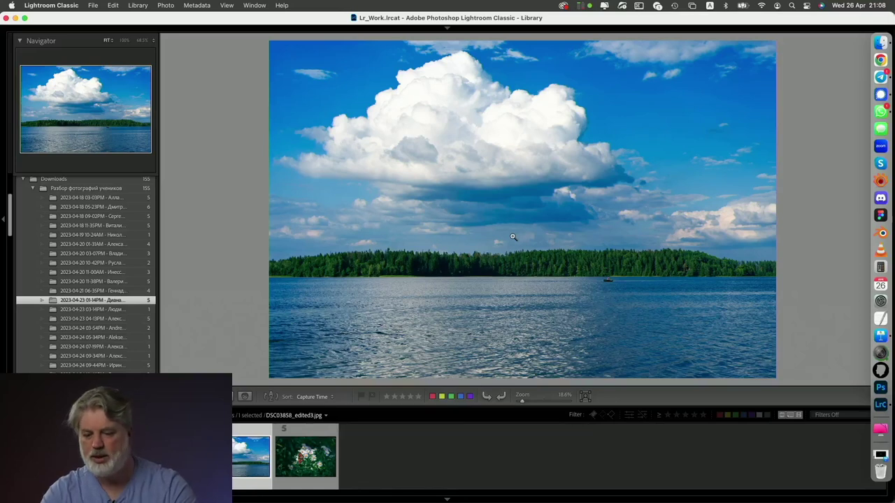
{"action": "left_click", "coordinate": [298, 447]}
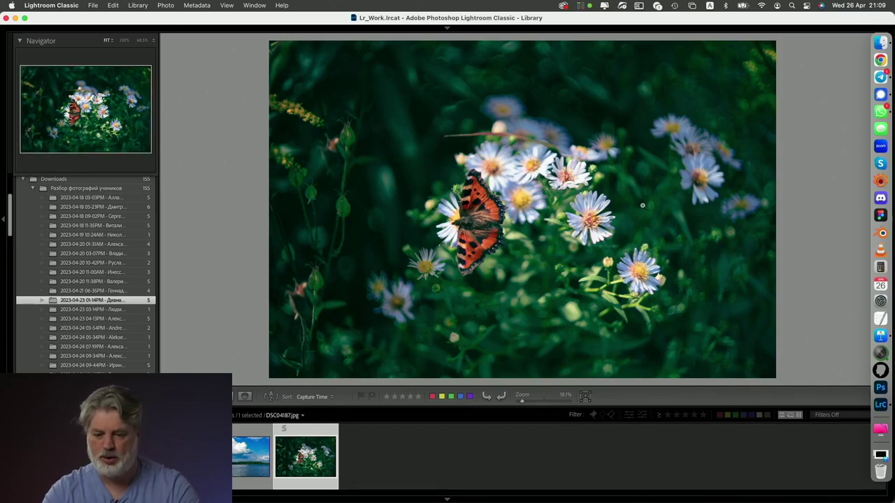
{"action": "key", "text": "Right"}
{"action": "key", "text": "Right"}
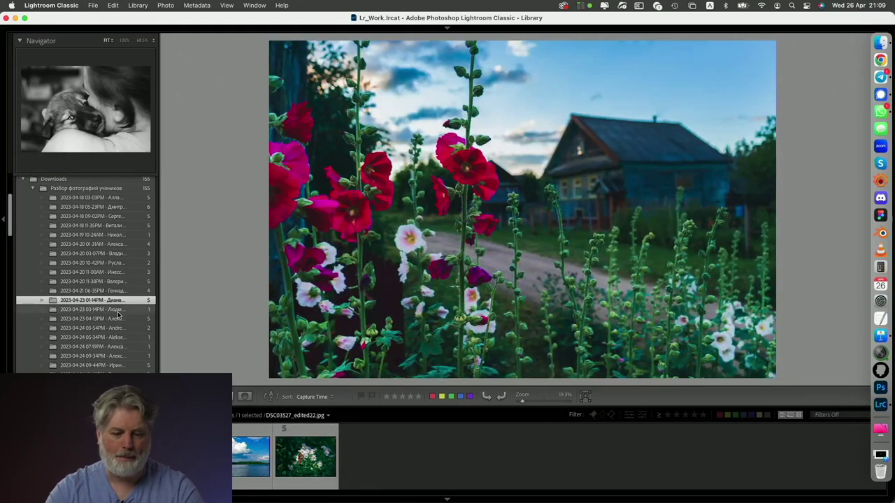
{"action": "left_click", "coordinate": [91, 309]}
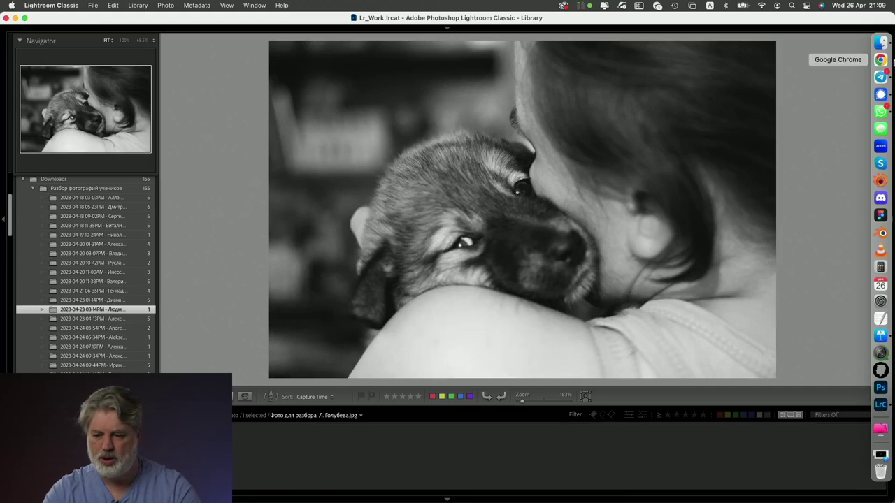
{"action": "left_click", "coordinate": [880, 44]}
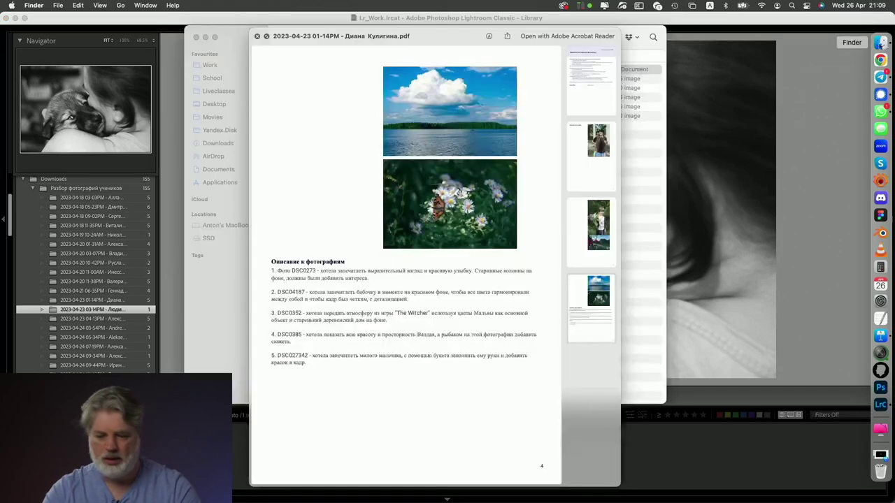
{"action": "left_click", "coordinate": [258, 36]}
{"action": "left_click", "coordinate": [280, 37]}
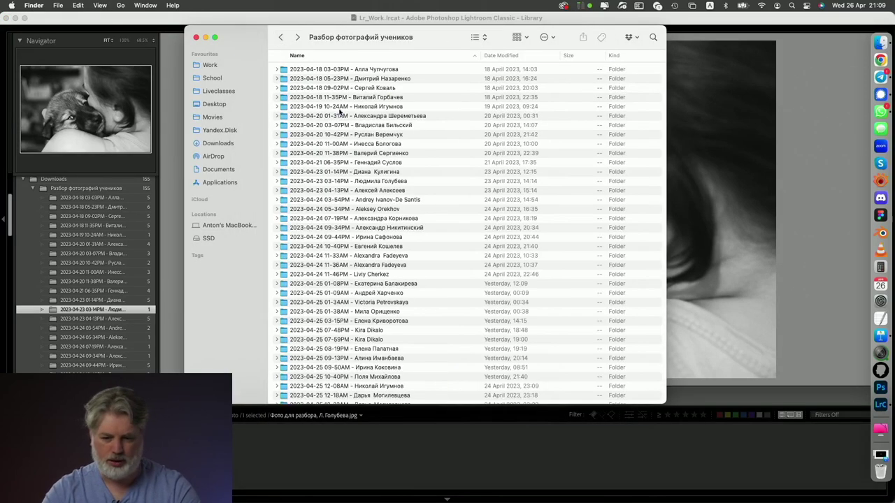
{"action": "scroll", "coordinate": [346, 133], "scroll_direction": "down", "scroll_amount": 1}
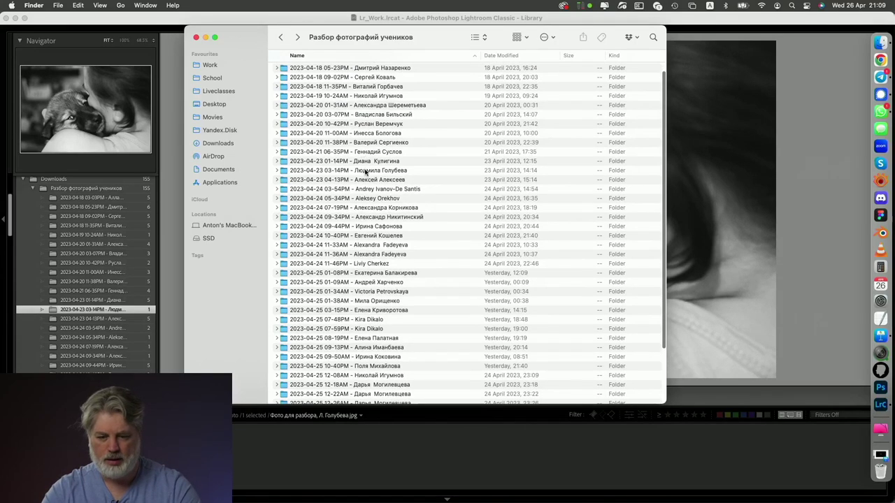
{"action": "double_click", "coordinate": [365, 172]}
{"action": "left_click", "coordinate": [385, 73]}
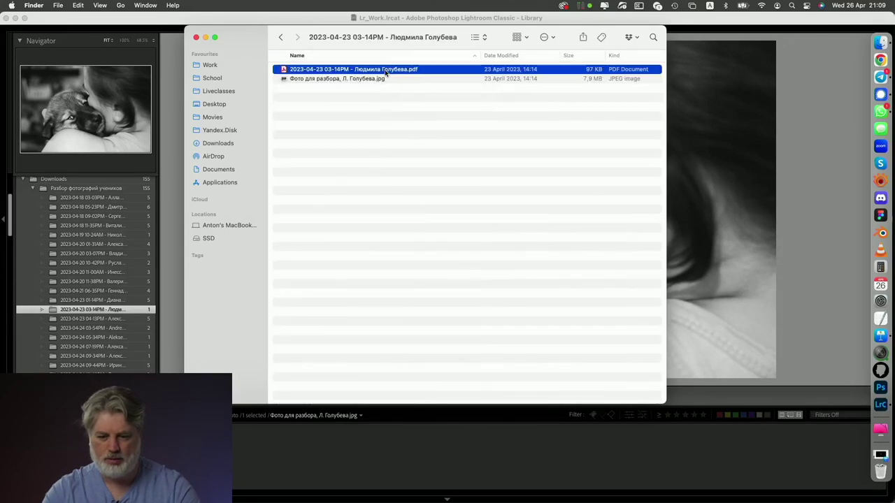
{"action": "key", "text": "space"}
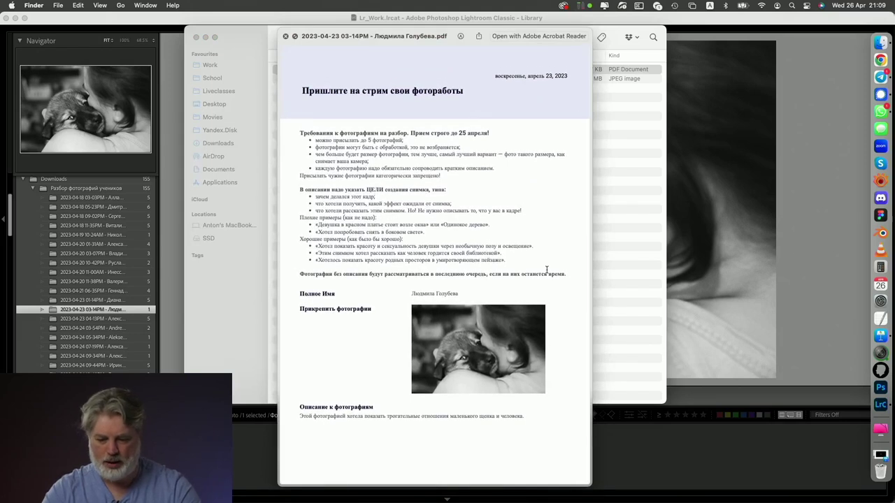
{"action": "left_click", "coordinate": [720, 263]}
{"action": "left_click", "coordinate": [720, 262]}
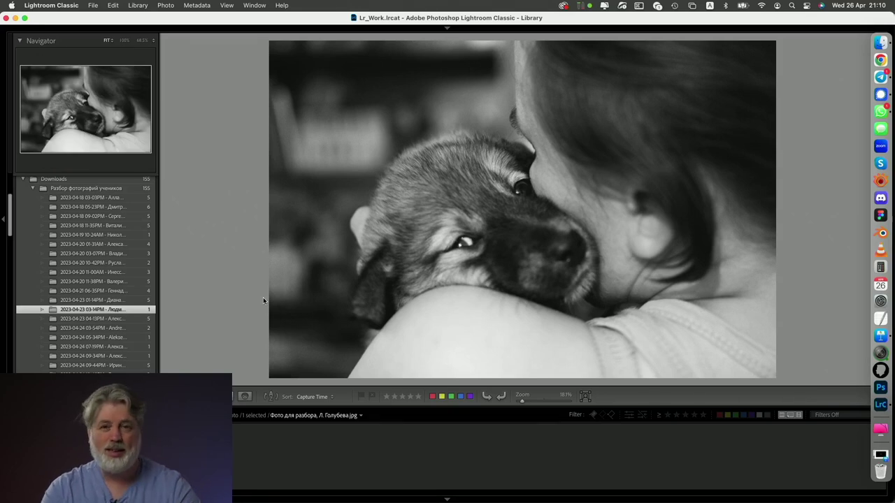
{"action": "left_click", "coordinate": [110, 319]}
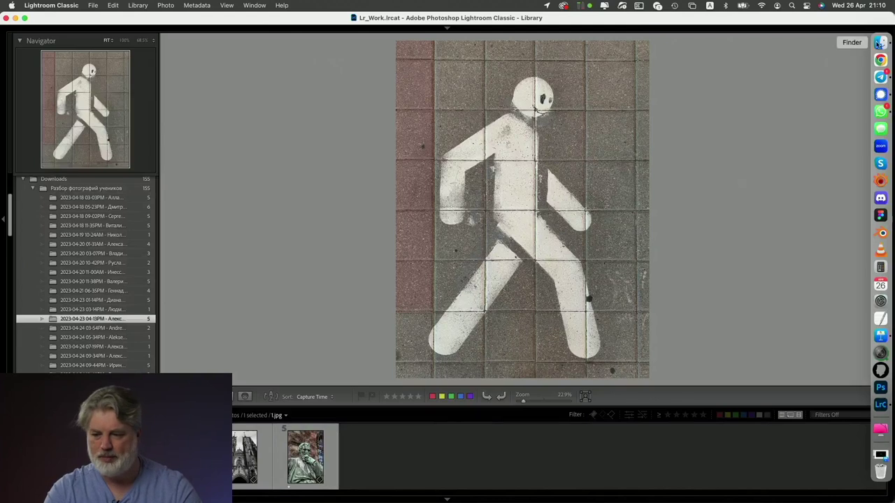
{"action": "left_click", "coordinate": [880, 43]}
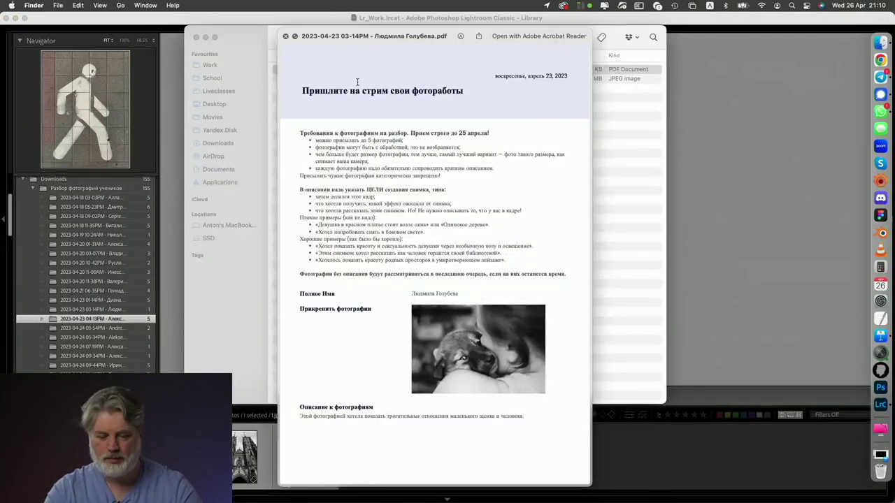
{"action": "left_click", "coordinate": [285, 37]}
{"action": "left_click", "coordinate": [278, 37]}
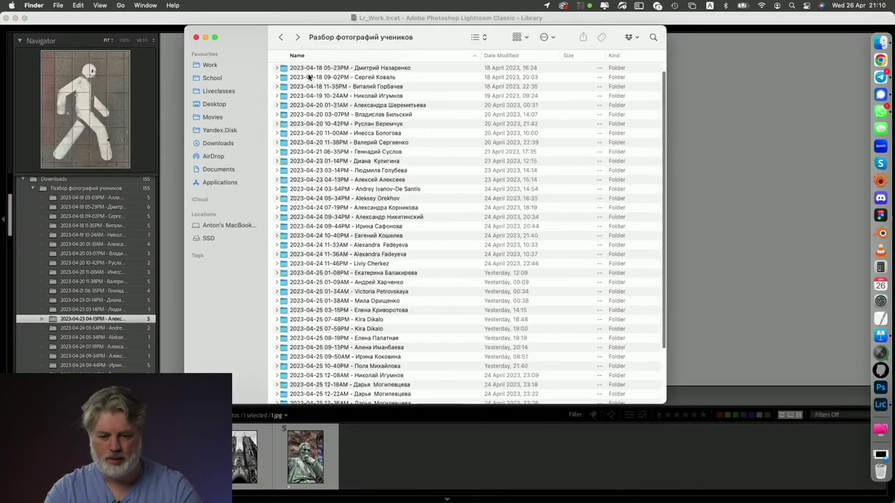
{"action": "double_click", "coordinate": [392, 181]}
{"action": "left_click", "coordinate": [353, 116]}
{"action": "key", "text": "space"}
{"action": "scroll", "coordinate": [443, 155], "scroll_direction": "down", "scroll_amount": 20}
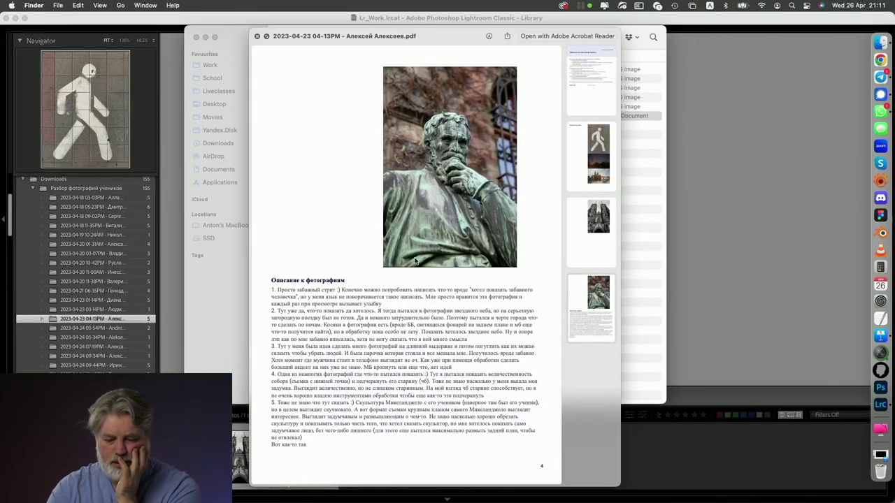
{"action": "scroll", "coordinate": [415, 260], "scroll_direction": "down", "scroll_amount": 2}
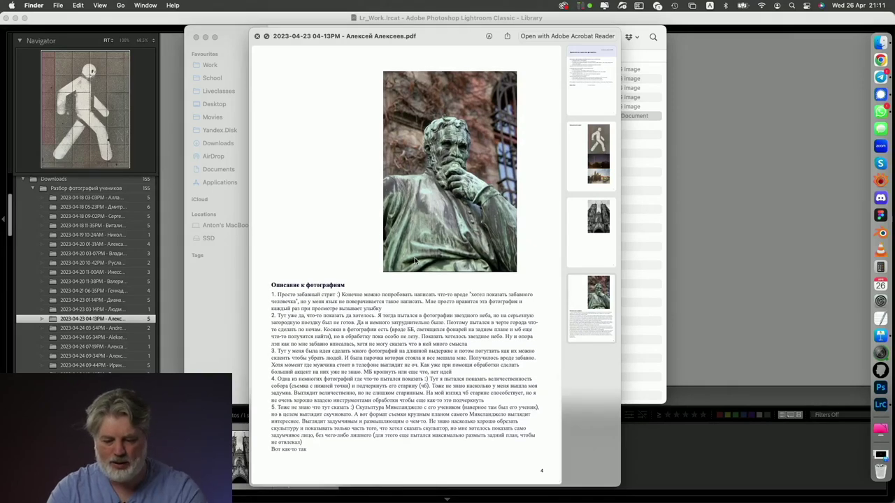
{"action": "scroll", "coordinate": [415, 261], "scroll_direction": "down", "scroll_amount": 2}
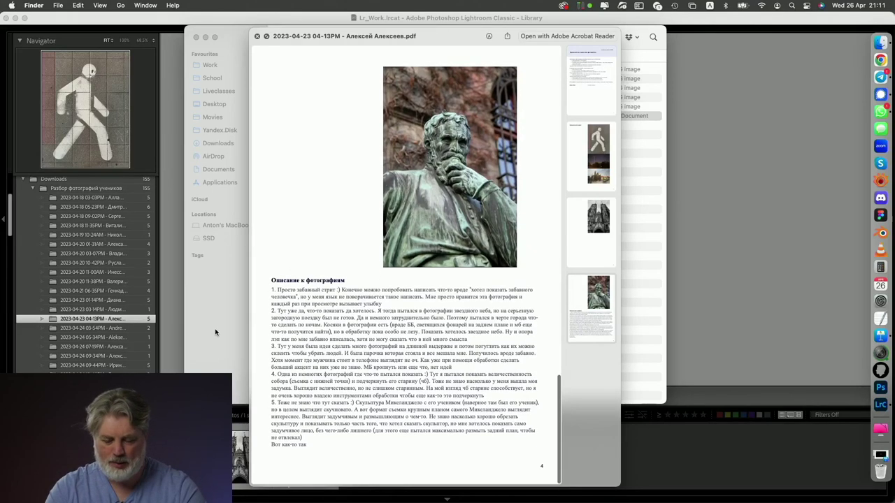
{"action": "left_click", "coordinate": [738, 361]}
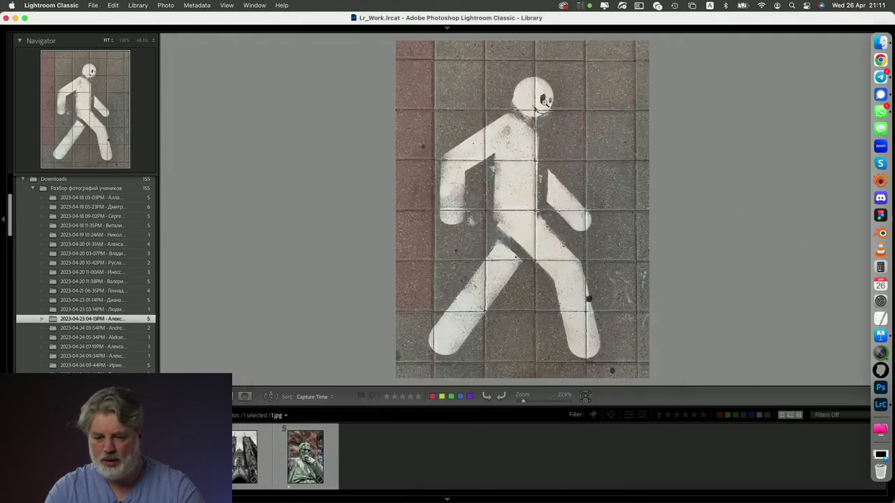
Inspect the painted walking figure's face in 1.jpg close up, and the bright light among the trees in 2.jpg.
{"action": "left_click", "coordinate": [544, 101]}
{"action": "left_click", "coordinate": [544, 101]}
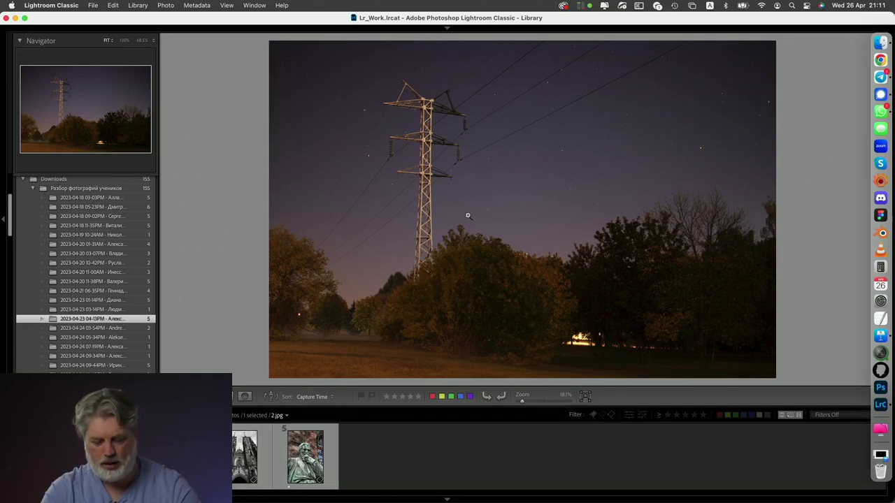
{"action": "left_click", "coordinate": [570, 331]}
{"action": "left_click", "coordinate": [618, 276]}
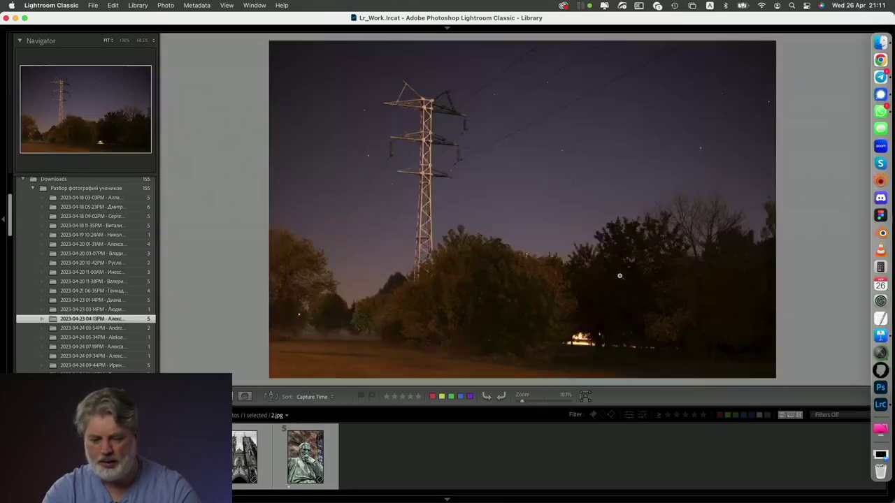
Inspect the trees, the grass in the foreground and the pylon in 2.jpg at 100% zoom, and return to the full view.
{"action": "left_click", "coordinate": [332, 318]}
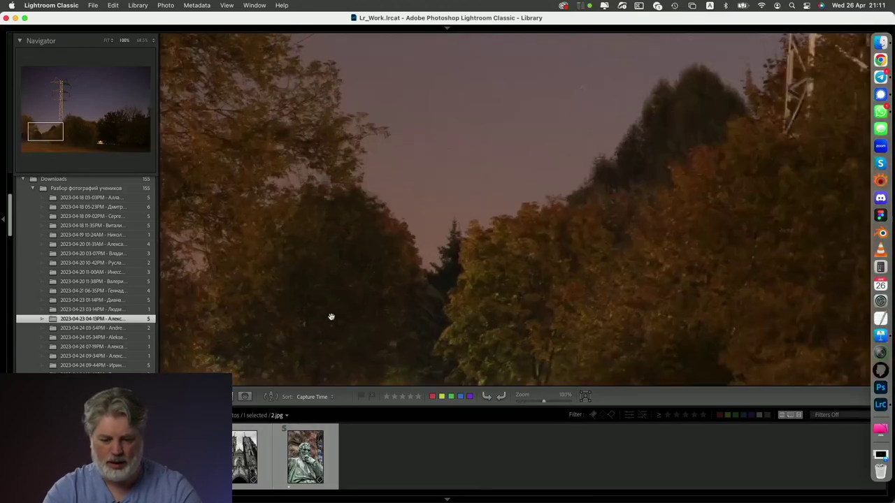
{"action": "scroll", "coordinate": [331, 317], "scroll_direction": "down", "scroll_amount": 10}
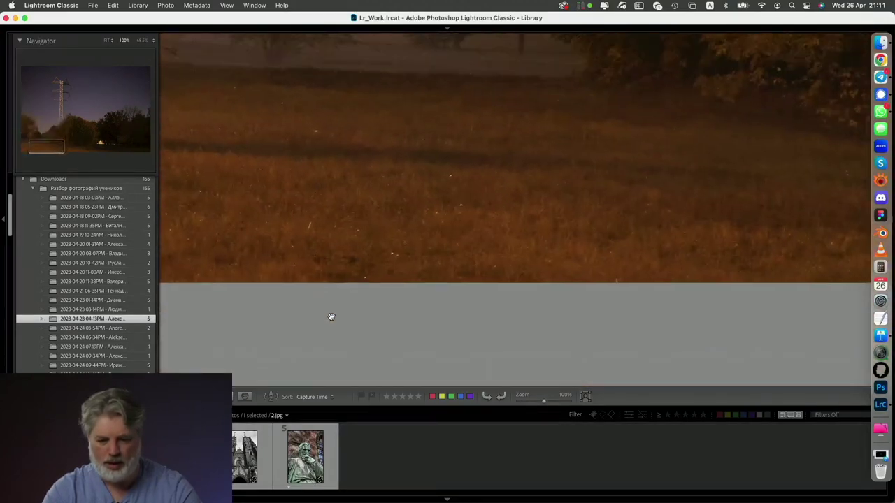
{"action": "left_click", "coordinate": [331, 317]}
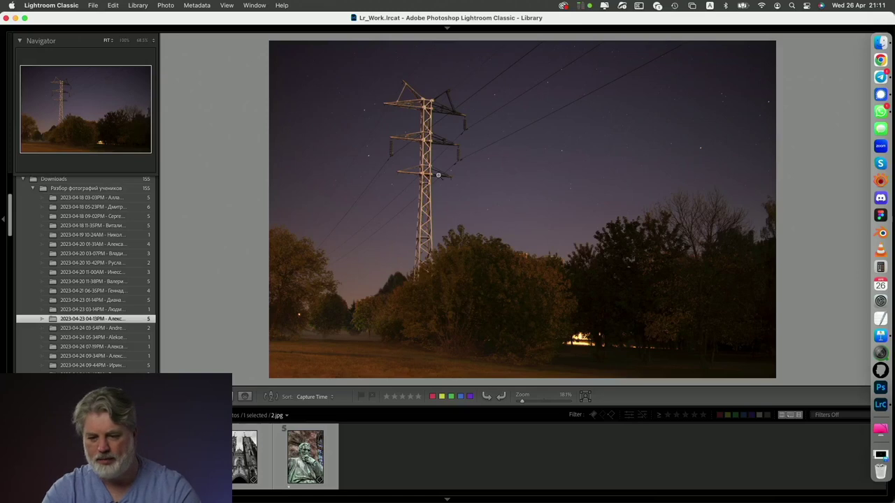
{"action": "left_click", "coordinate": [432, 106]}
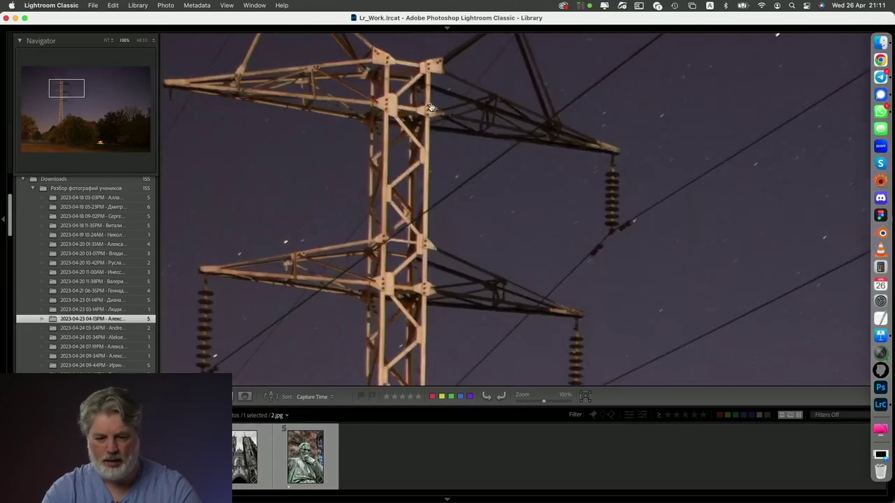
{"action": "left_click", "coordinate": [431, 107]}
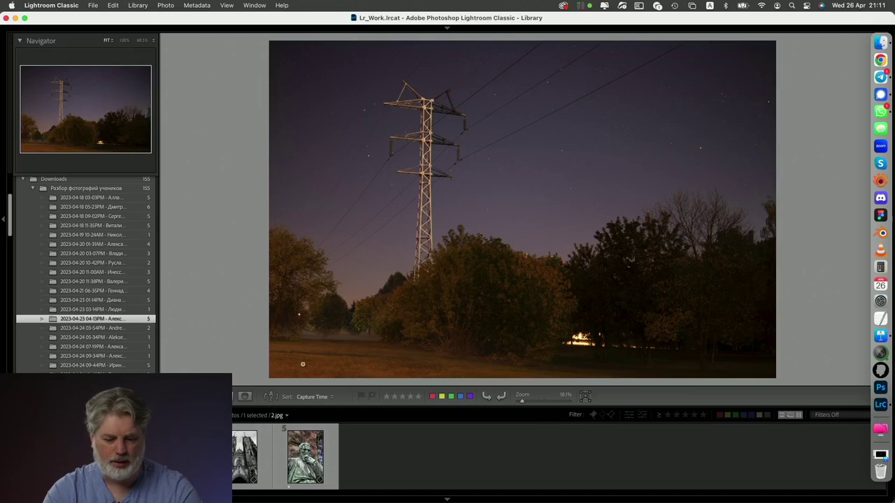
Show 3.jpg, inspect the embracing couple on the square twice at 100% zoom, and return to the full view.
{"action": "left_click", "coordinate": [183, 457]}
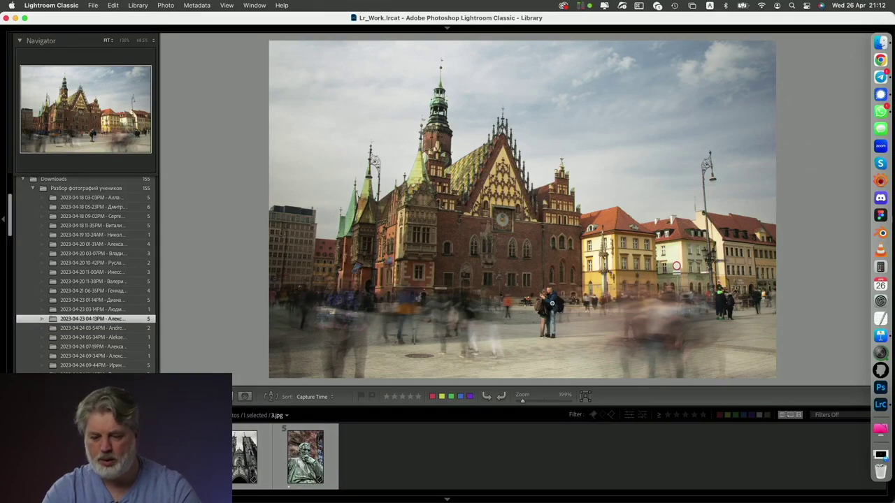
{"action": "left_click", "coordinate": [552, 303]}
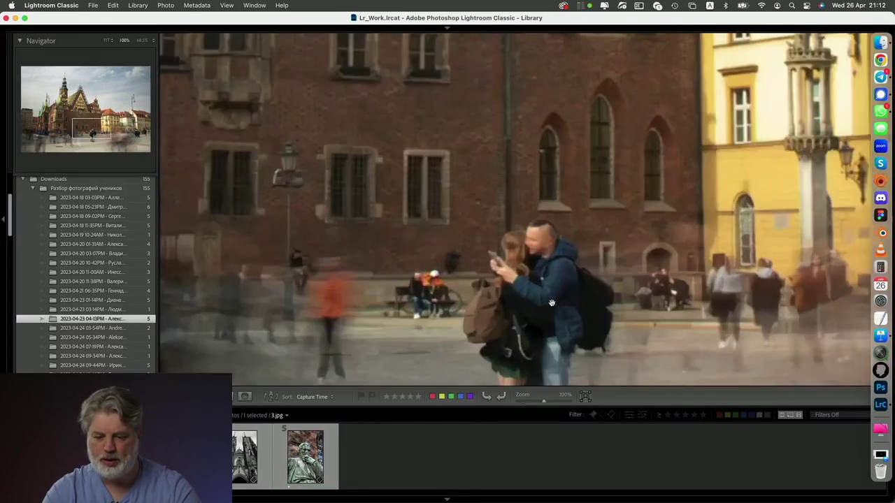
{"action": "left_click", "coordinate": [551, 303]}
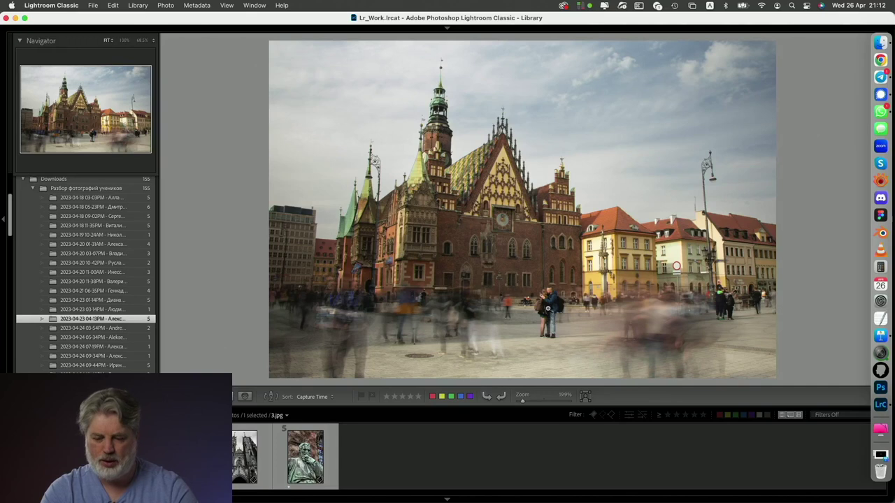
{"action": "left_click", "coordinate": [549, 309]}
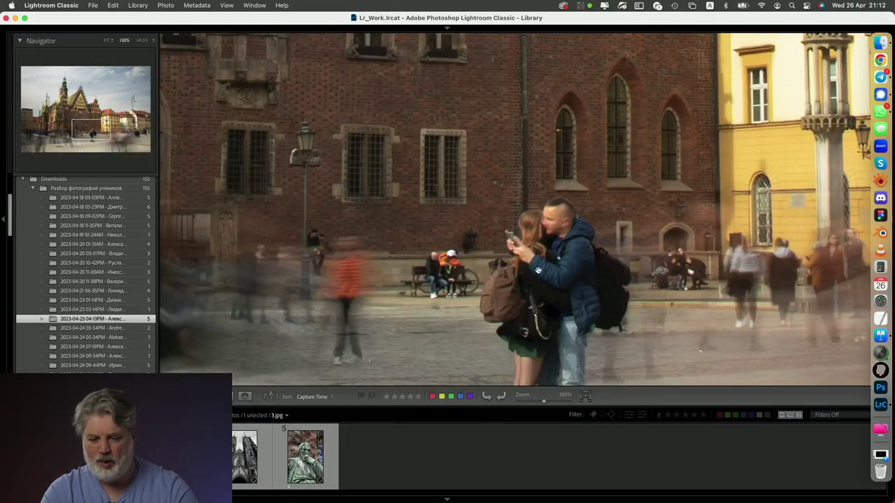
{"action": "left_click", "coordinate": [562, 273]}
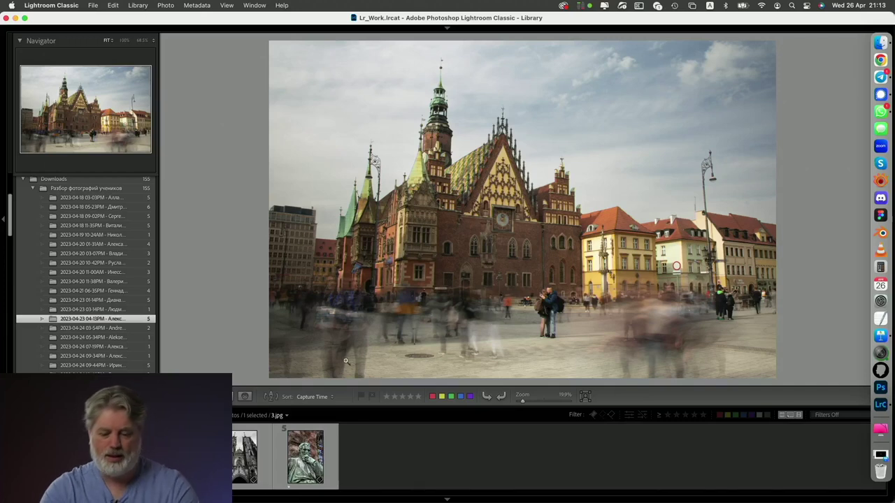
Show 4.jpg, switch to Finder to read its description on page 4 of the PDF preview, and return to Lightroom Classic.
{"action": "left_click", "coordinate": [246, 467]}
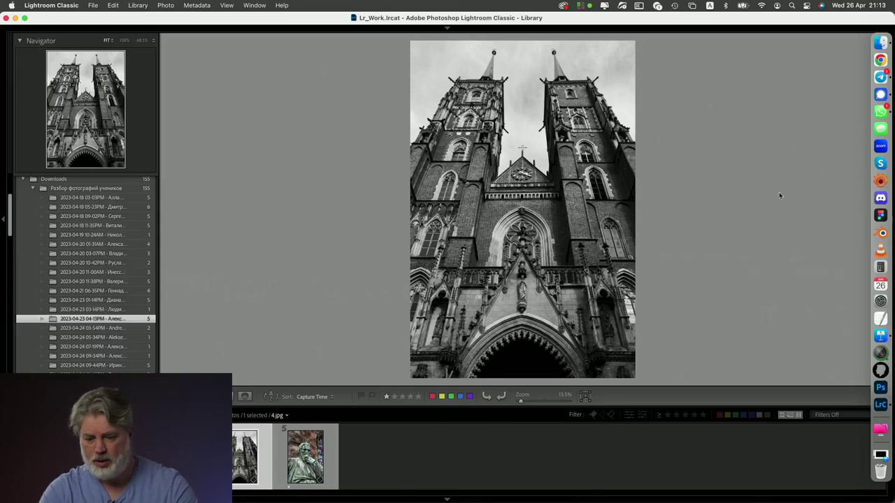
{"action": "left_click", "coordinate": [880, 43]}
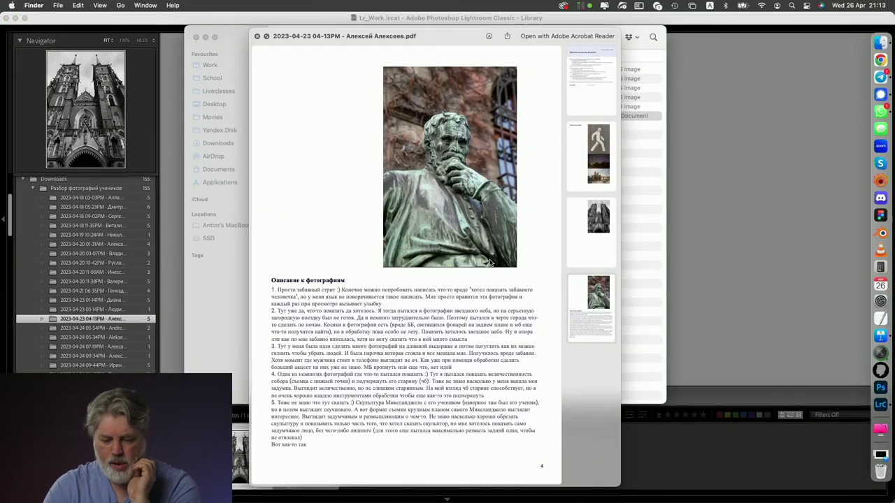
{"action": "scroll", "coordinate": [399, 318], "scroll_direction": "down", "scroll_amount": 1}
{"action": "scroll", "coordinate": [400, 318], "scroll_direction": "up", "scroll_amount": 1}
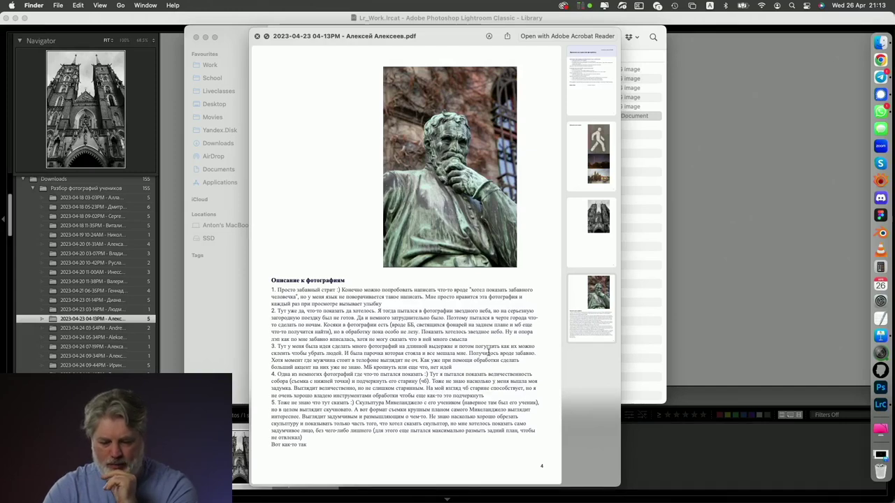
{"action": "left_click", "coordinate": [725, 307]}
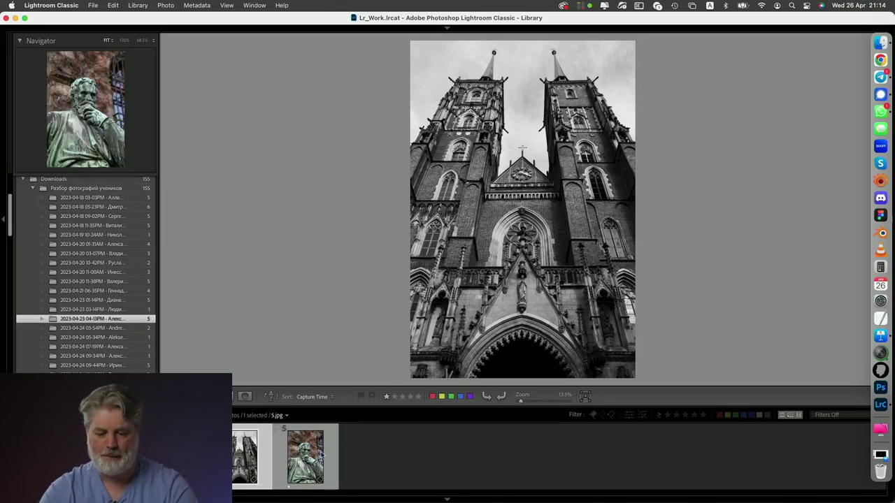
Show the statue photo 5.jpg, read its description in the PDF preview in Finder, and return to Lightroom Classic.
{"action": "left_click", "coordinate": [326, 452]}
{"action": "left_click", "coordinate": [880, 42]}
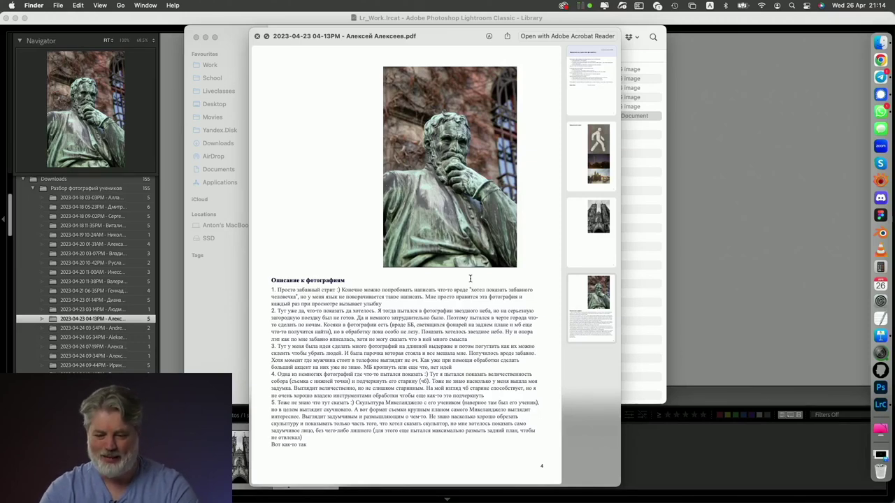
{"action": "left_click", "coordinate": [706, 289]}
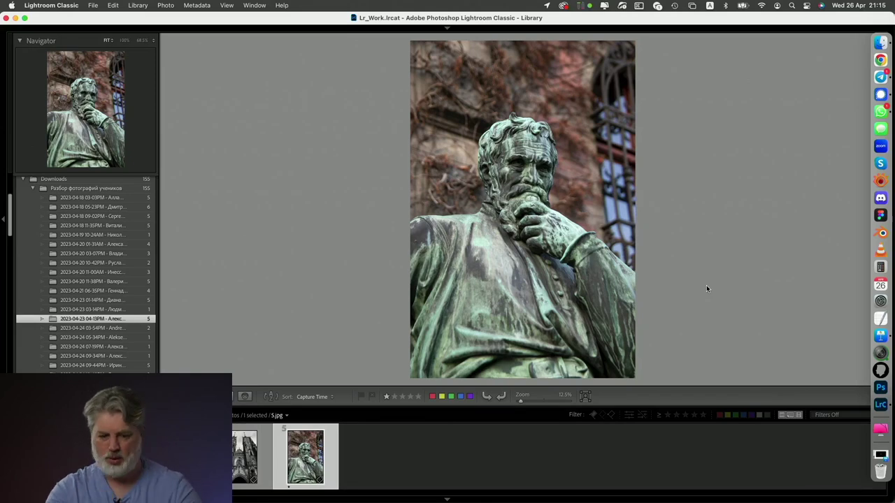
{"action": "left_click", "coordinate": [78, 328]}
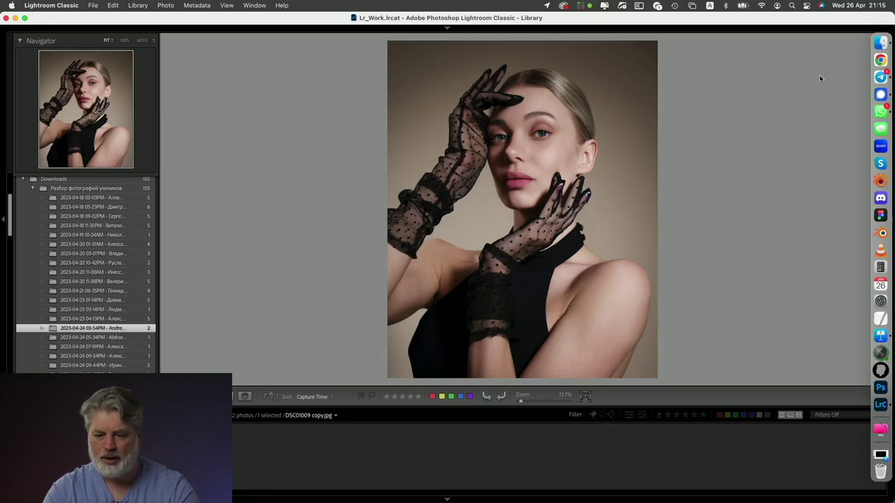
{"action": "left_click", "coordinate": [880, 42]}
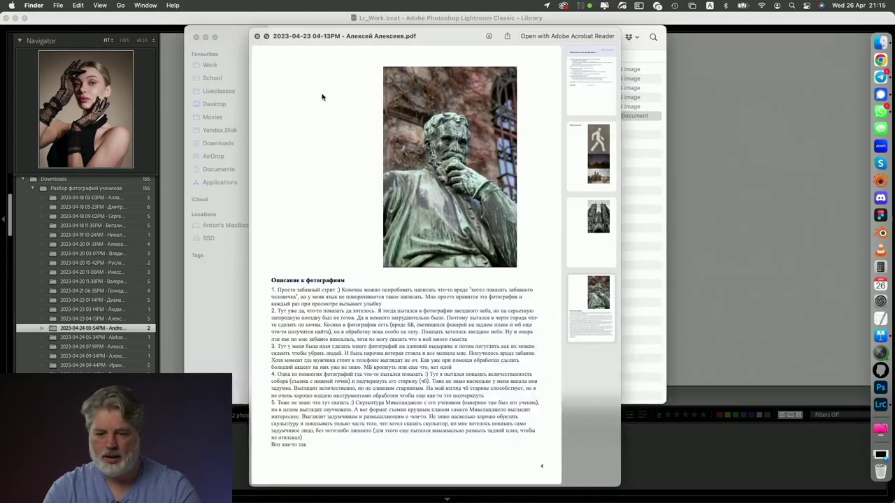
{"action": "left_click", "coordinate": [257, 36]}
{"action": "left_click", "coordinate": [281, 37]}
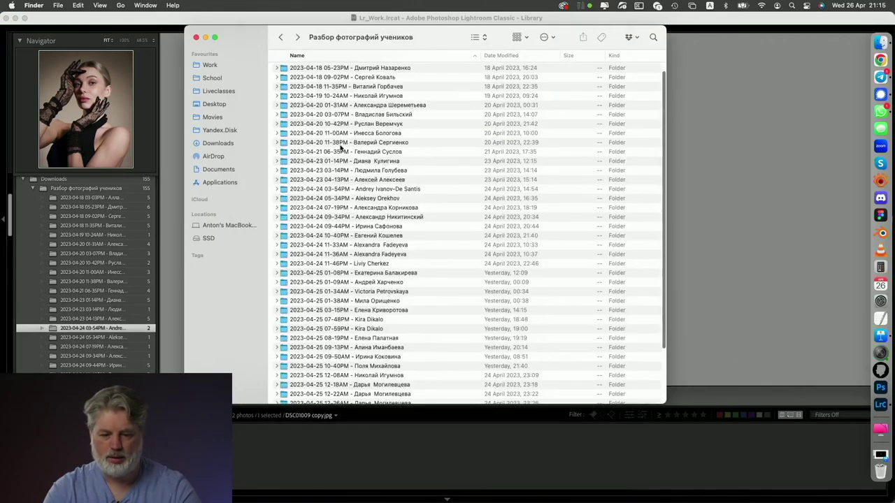
{"action": "left_click", "coordinate": [396, 190]}
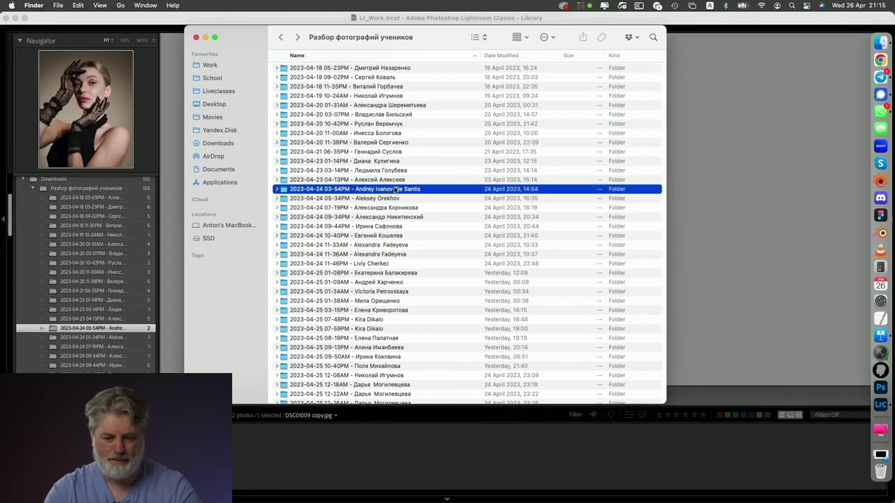
{"action": "double_click", "coordinate": [395, 190]}
{"action": "left_click", "coordinate": [374, 70]}
{"action": "key", "text": "space"}
{"action": "scroll", "coordinate": [406, 138], "scroll_direction": "down", "scroll_amount": 15}
{"action": "scroll", "coordinate": [406, 138], "scroll_direction": "up", "scroll_amount": 4}
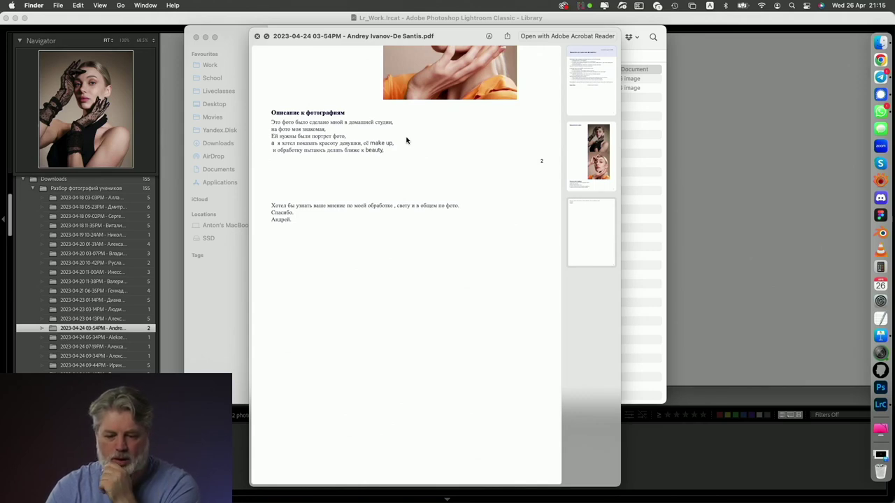
{"action": "scroll", "coordinate": [407, 141], "scroll_direction": "down", "scroll_amount": 1}
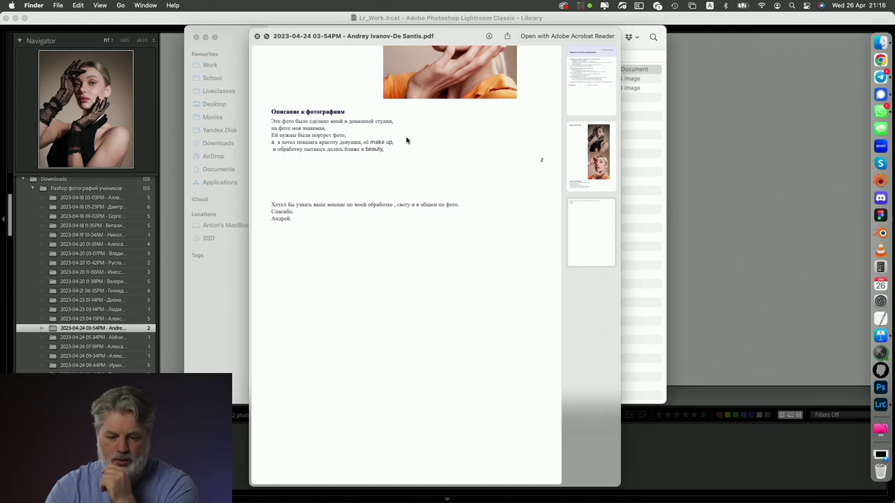
{"action": "left_click", "coordinate": [744, 212]}
Show DSC01108 copy.jpg, inspect the model's eyes, nose and lips at 100% zoom, and return to the full view.
{"action": "key", "text": "Right"}
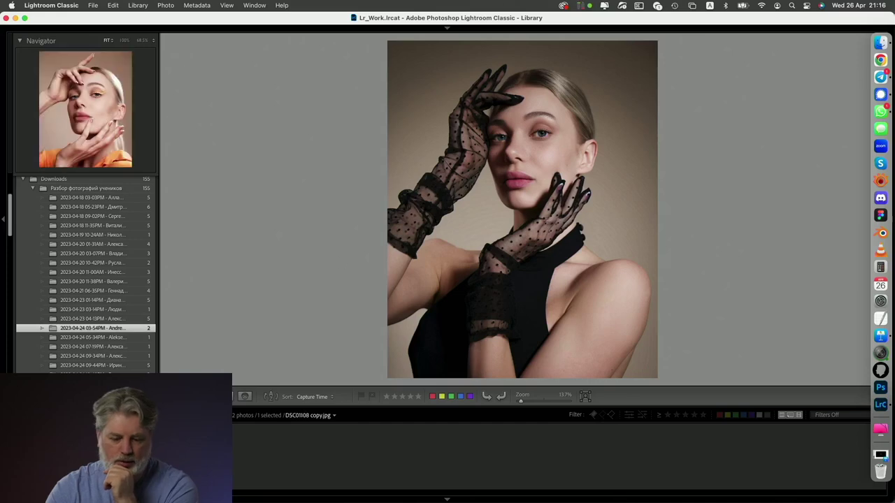
{"action": "left_click", "coordinate": [533, 161]}
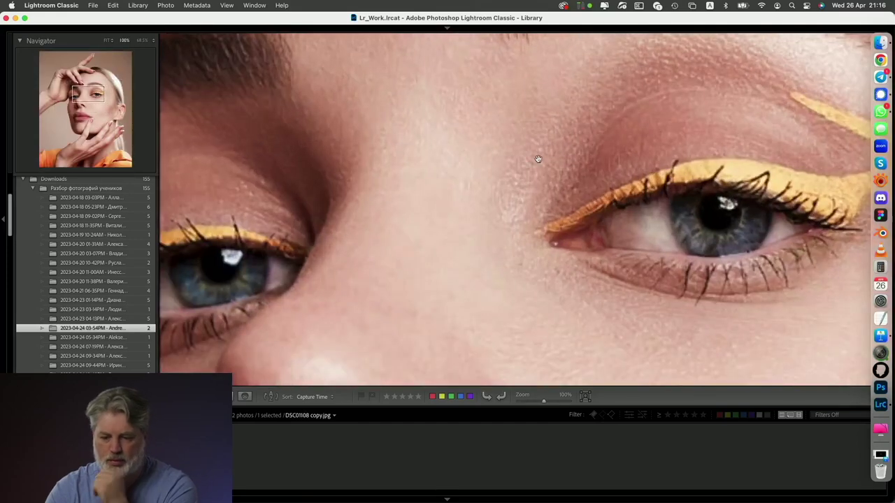
{"action": "scroll", "coordinate": [604, 197], "scroll_direction": "up", "scroll_amount": 2}
{"action": "scroll", "coordinate": [604, 197], "scroll_direction": "down", "scroll_amount": 5}
{"action": "scroll", "coordinate": [603, 197], "scroll_direction": "left", "scroll_amount": 2}
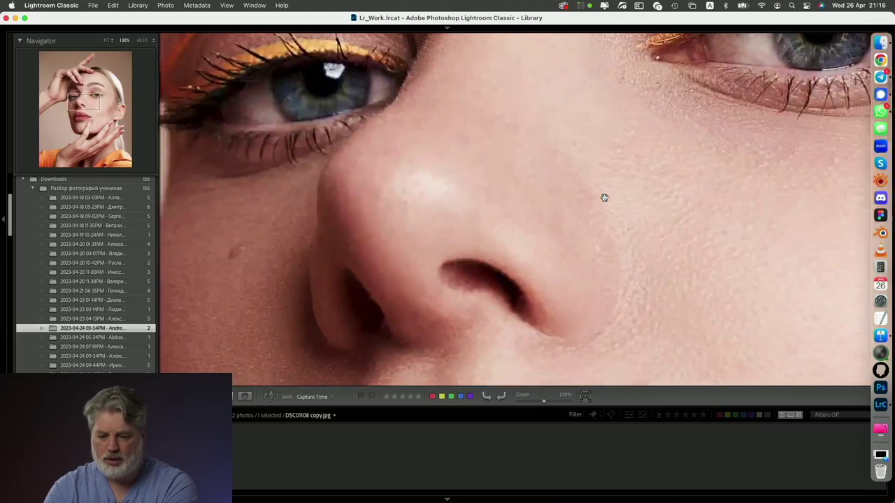
{"action": "scroll", "coordinate": [604, 198], "scroll_direction": "down", "scroll_amount": 5}
{"action": "scroll", "coordinate": [604, 197], "scroll_direction": "left", "scroll_amount": 3}
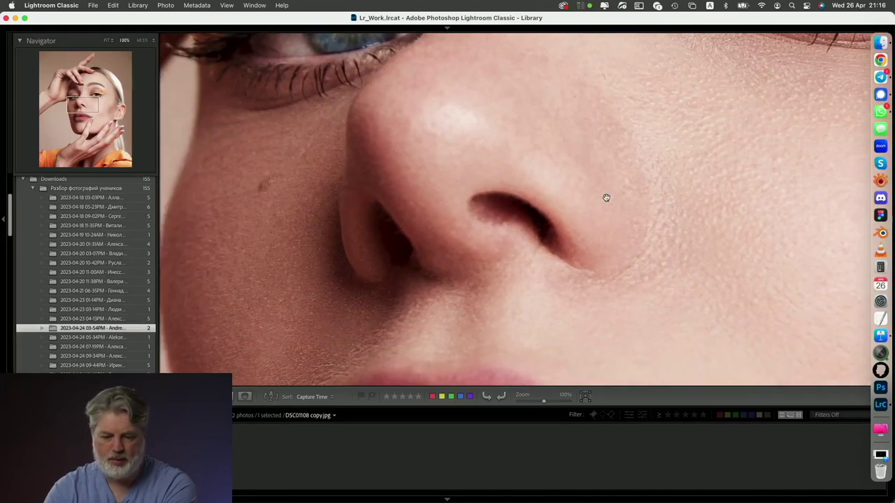
{"action": "scroll", "coordinate": [606, 197], "scroll_direction": "down", "scroll_amount": 6}
{"action": "scroll", "coordinate": [606, 198], "scroll_direction": "right", "scroll_amount": 2}
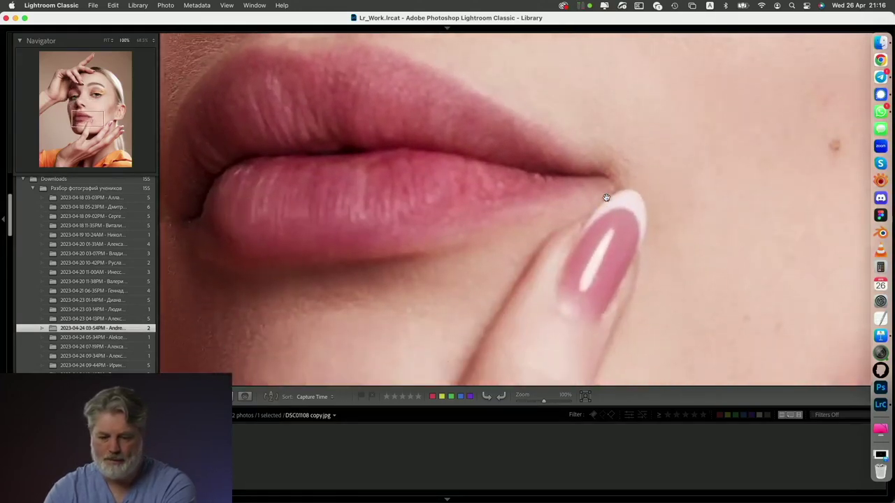
{"action": "right_click", "coordinate": [606, 197]}
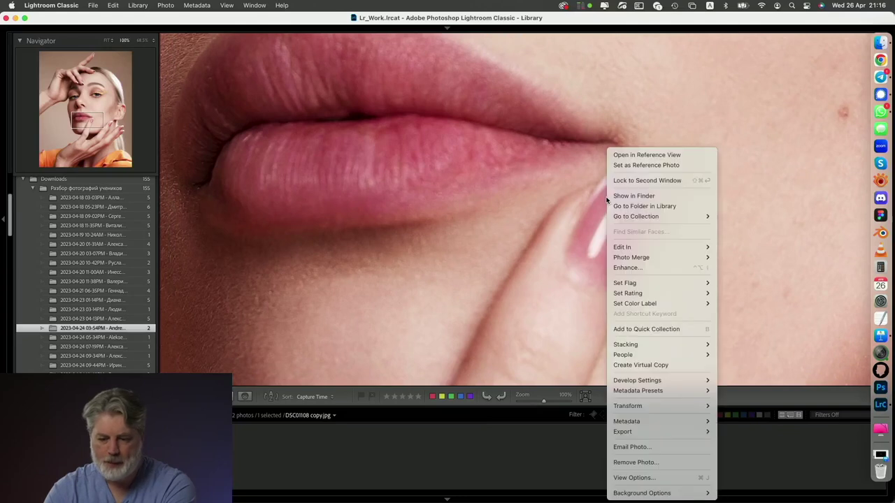
{"action": "left_click", "coordinate": [546, 216]}
{"action": "left_click", "coordinate": [546, 216]}
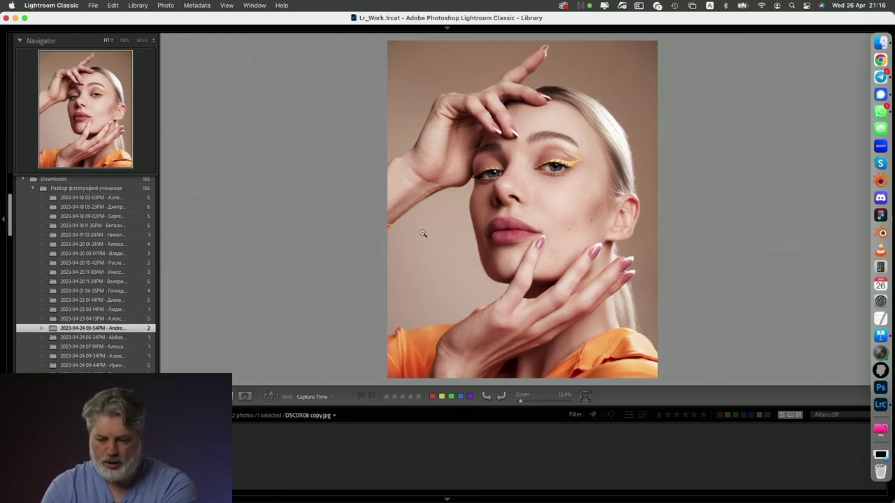
Inspect the fingernails, cheek skin and yellow eye makeup in DSC01108 copy.jpg at 100% zoom, and return to the full view.
{"action": "left_click", "coordinate": [567, 264]}
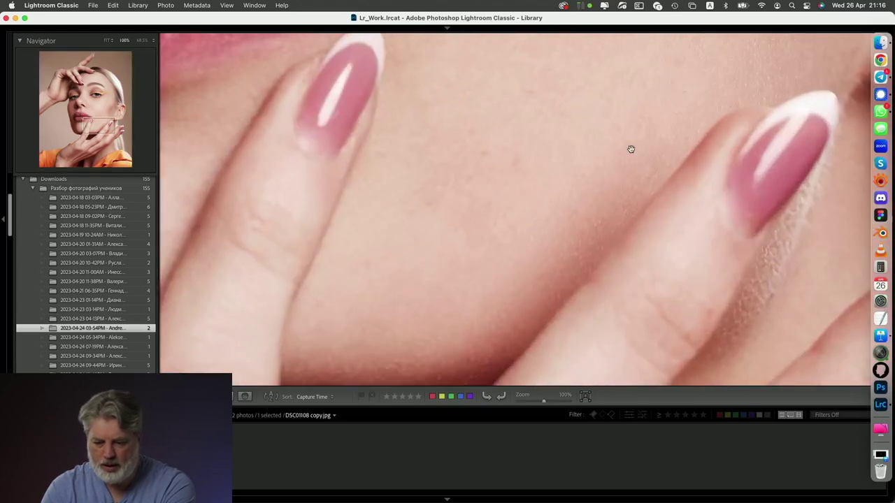
{"action": "scroll", "coordinate": [631, 149], "scroll_direction": "up", "scroll_amount": 2}
{"action": "scroll", "coordinate": [630, 149], "scroll_direction": "up", "scroll_amount": 10}
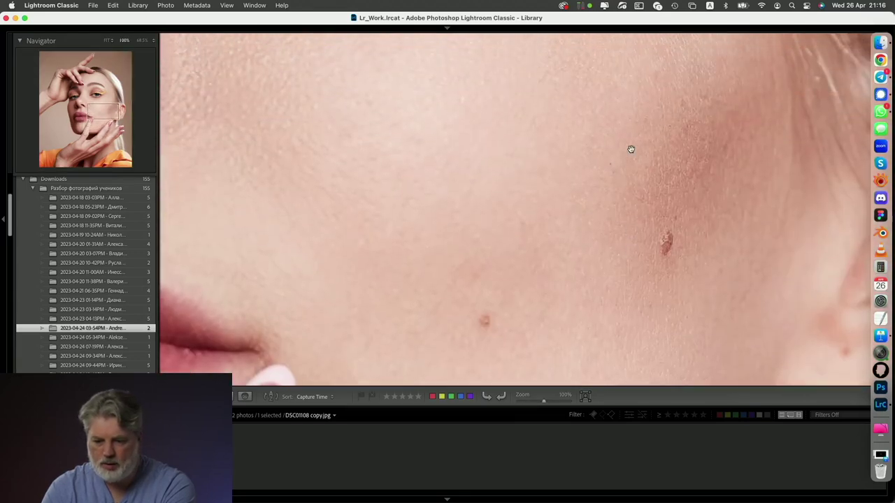
{"action": "scroll", "coordinate": [631, 149], "scroll_direction": "up", "scroll_amount": 10}
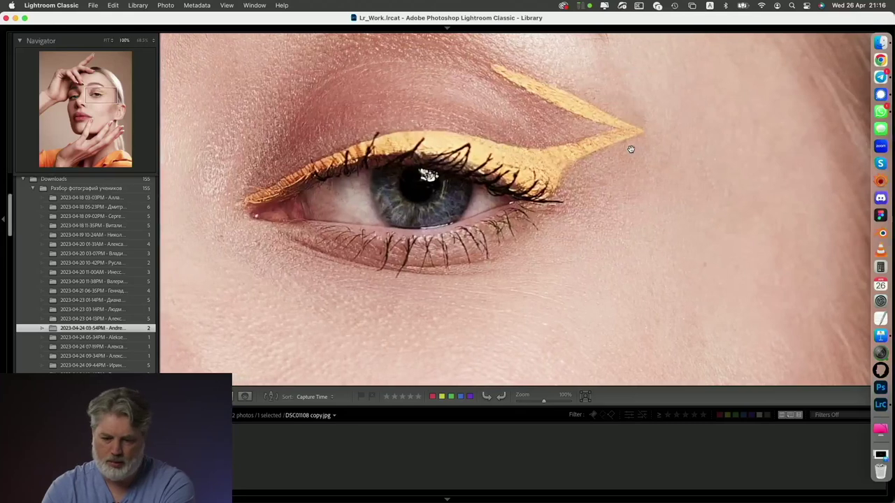
{"action": "left_click", "coordinate": [631, 149]}
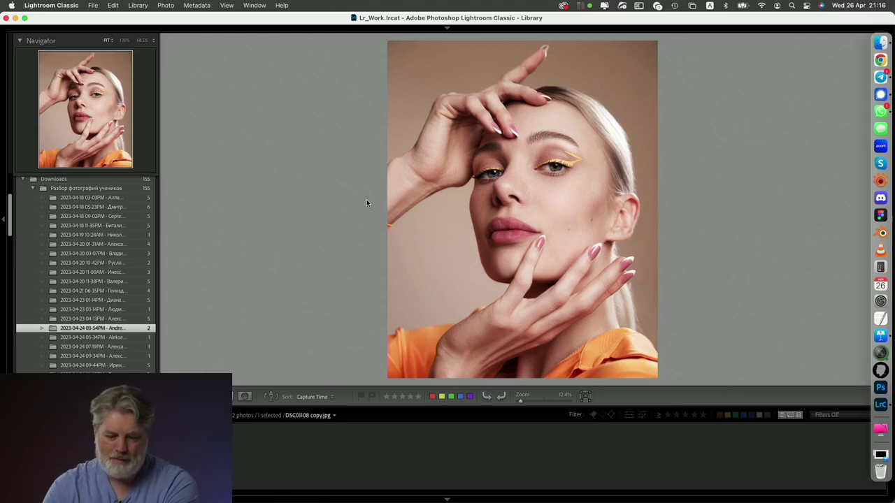
Compare the skin around the lips in DSC01009 copy.jpg with the eye area in DSC01108 copy.jpg at 100% zoom.
{"action": "key", "text": "Right"}
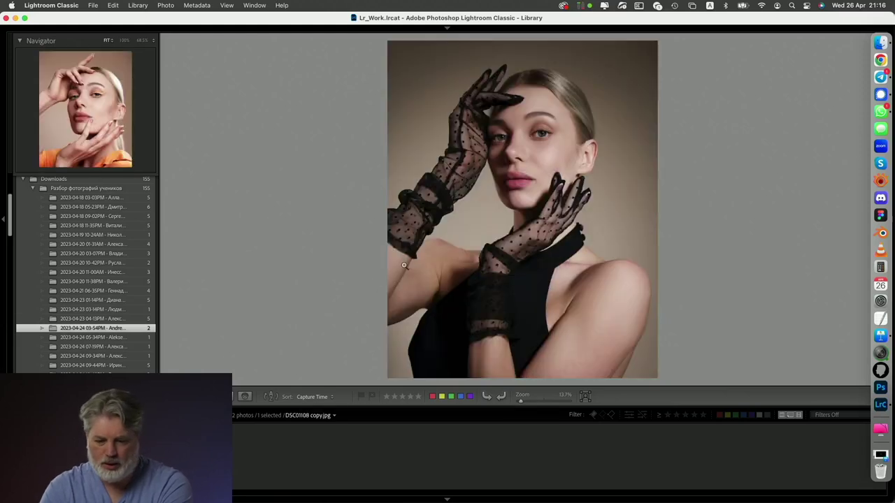
{"action": "left_click", "coordinate": [550, 169]}
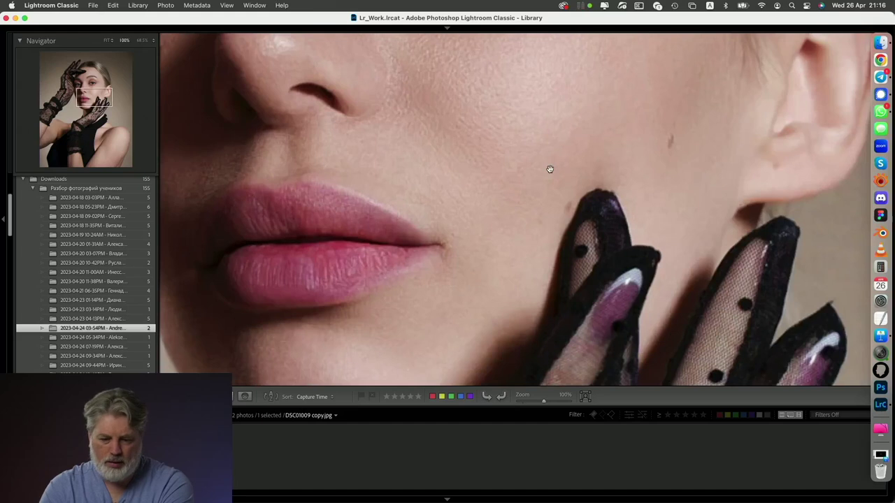
{"action": "key", "text": "Left"}
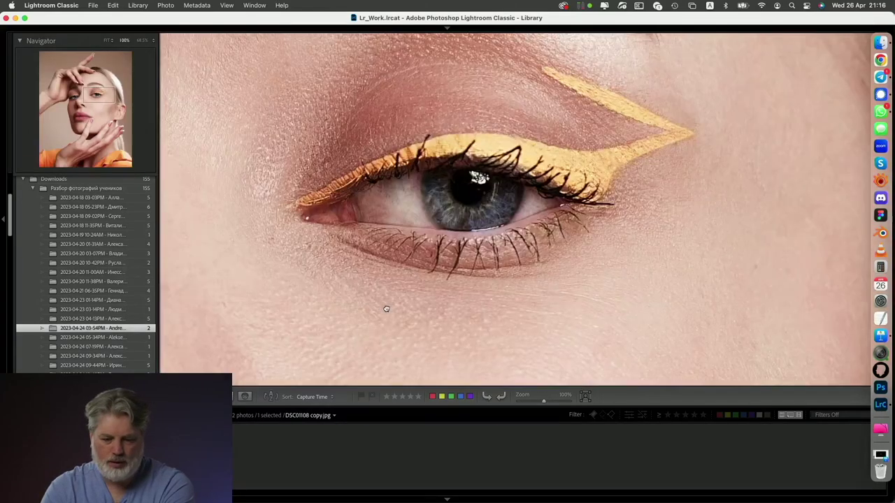
{"action": "left_click", "coordinate": [386, 307]}
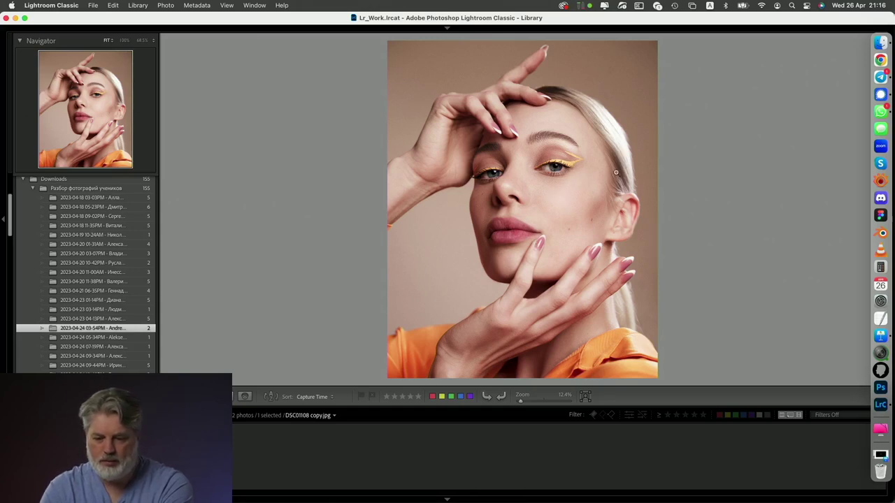
Show DSC01009 copy.jpg and compare the skin on the model's raised arm with the chin and face at 100% zoom.
{"action": "key", "text": "Left"}
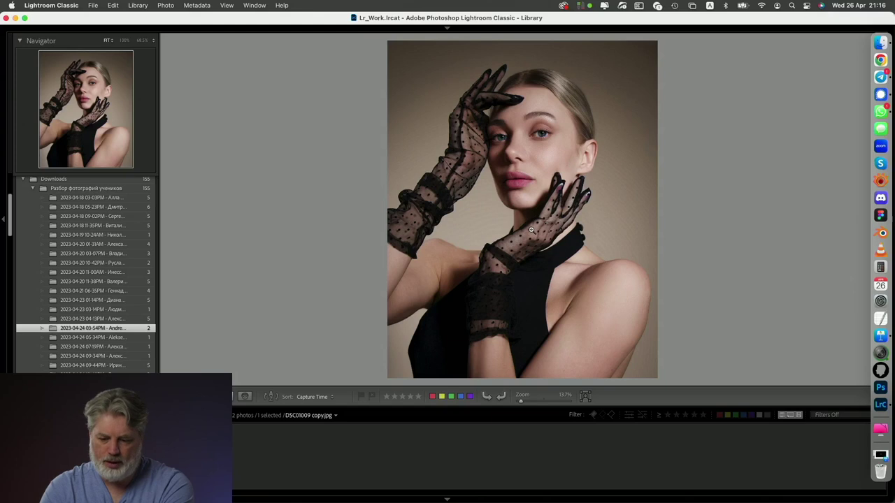
{"action": "left_click", "coordinate": [437, 289]}
{"action": "left_click_drag", "start_coordinate": [436, 288], "coordinate": [519, 176]}
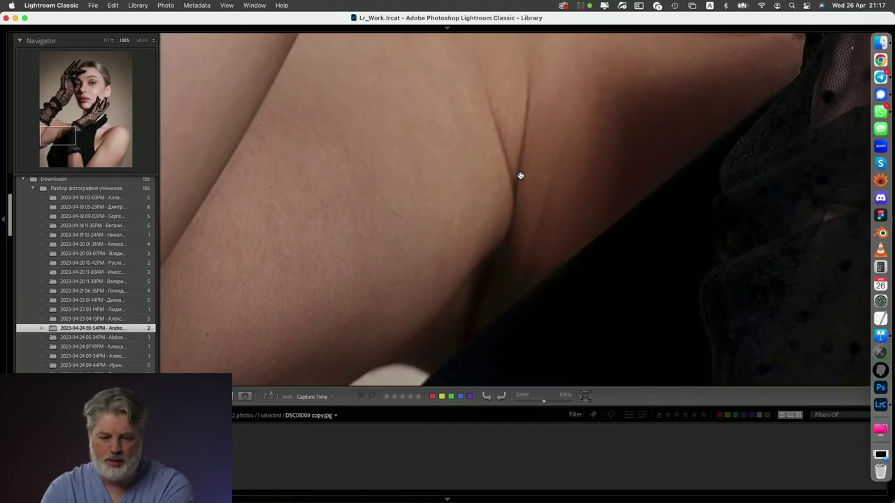
{"action": "scroll", "coordinate": [519, 175], "scroll_direction": "up", "scroll_amount": 10}
{"action": "scroll", "coordinate": [519, 175], "scroll_direction": "right", "scroll_amount": 8}
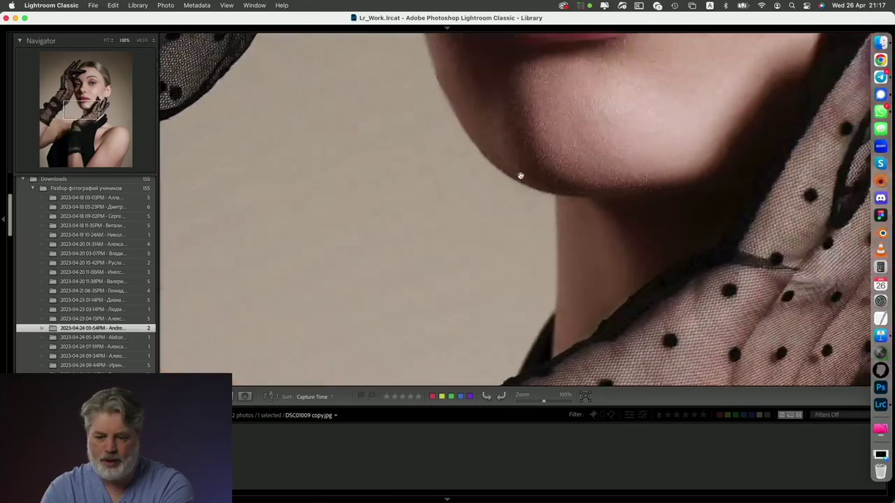
{"action": "scroll", "coordinate": [520, 175], "scroll_direction": "up", "scroll_amount": 15}
{"action": "scroll", "coordinate": [520, 176], "scroll_direction": "right", "scroll_amount": 5}
{"action": "scroll", "coordinate": [520, 176], "scroll_direction": "down", "scroll_amount": 15}
{"action": "scroll", "coordinate": [520, 175], "scroll_direction": "left", "scroll_amount": 4}
{"action": "scroll", "coordinate": [520, 176], "scroll_direction": "down", "scroll_amount": 20}
{"action": "scroll", "coordinate": [520, 176], "scroll_direction": "left", "scroll_amount": 10}
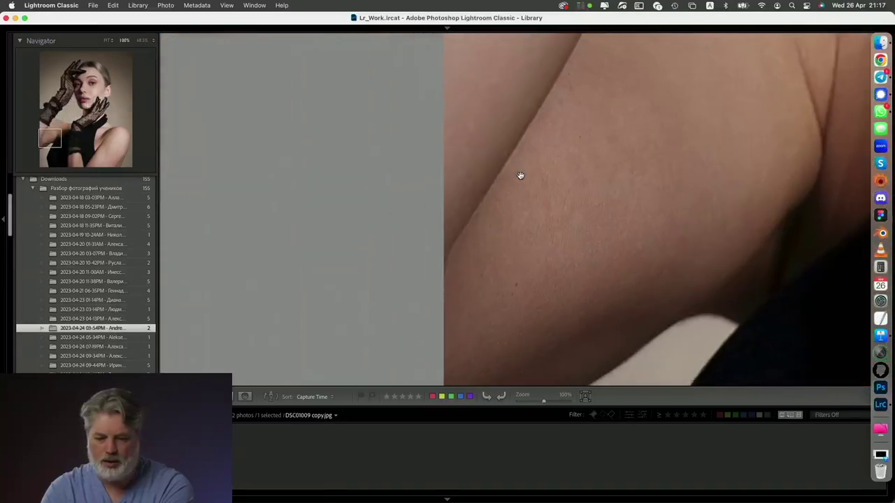
Examine the skin folds, moles and texture from the arm across to the shoulder at 100% zoom, and return to the full view.
{"action": "scroll", "coordinate": [520, 176], "scroll_direction": "right", "scroll_amount": 5}
{"action": "scroll", "coordinate": [520, 176], "scroll_direction": "up", "scroll_amount": 2}
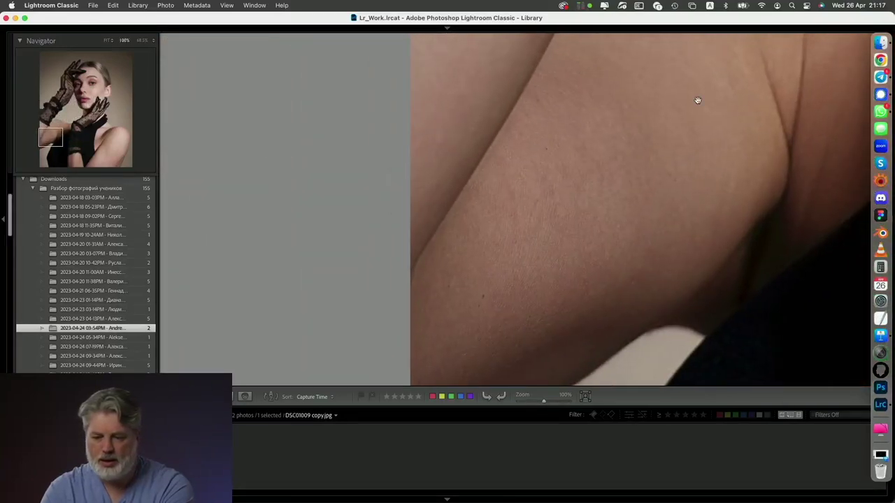
{"action": "scroll", "coordinate": [697, 100], "scroll_direction": "left", "scroll_amount": 2}
{"action": "scroll", "coordinate": [697, 100], "scroll_direction": "right", "scroll_amount": 8}
{"action": "scroll", "coordinate": [697, 100], "scroll_direction": "up", "scroll_amount": 2}
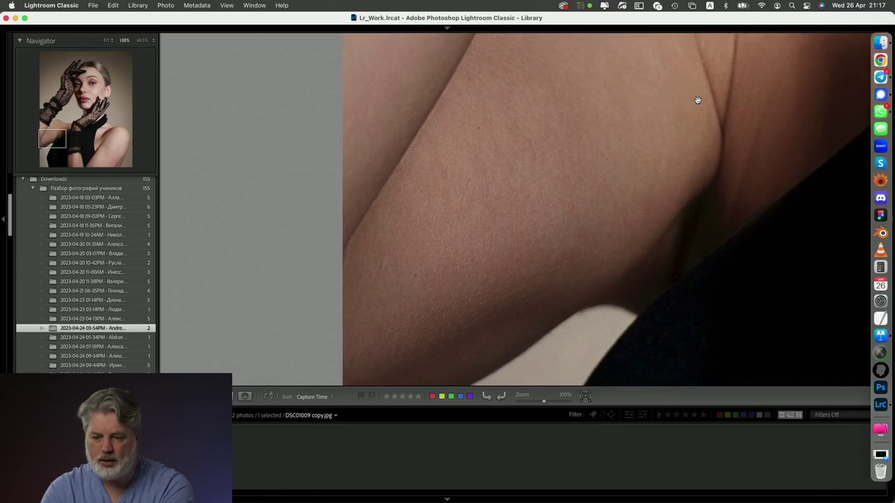
{"action": "scroll", "coordinate": [697, 100], "scroll_direction": "right", "scroll_amount": 15}
{"action": "scroll", "coordinate": [697, 100], "scroll_direction": "up", "scroll_amount": 4}
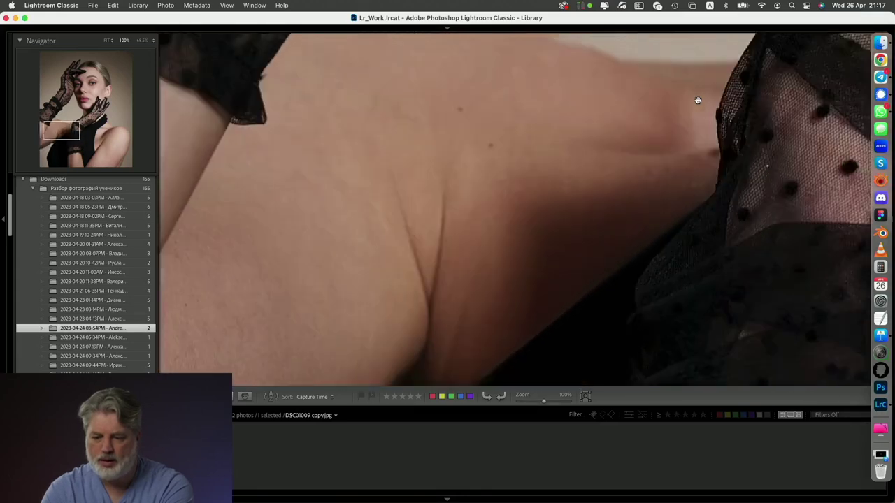
{"action": "scroll", "coordinate": [697, 100], "scroll_direction": "down", "scroll_amount": 8}
{"action": "scroll", "coordinate": [697, 100], "scroll_direction": "right", "scroll_amount": 10}
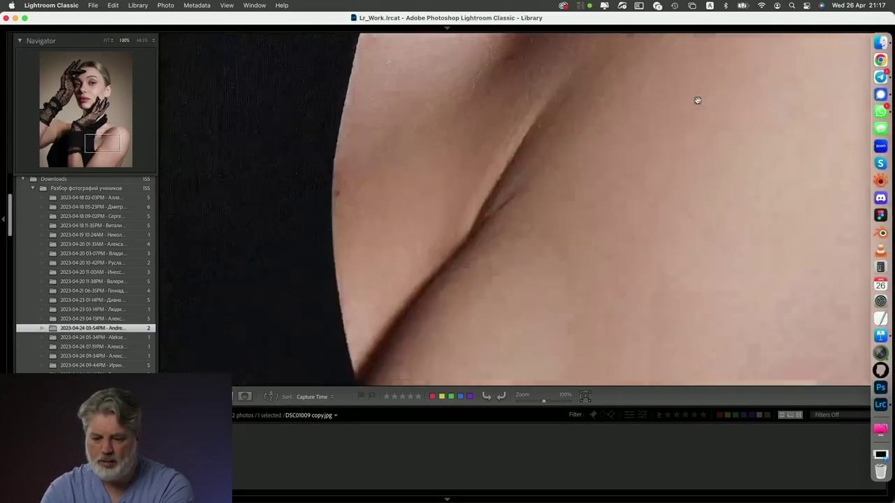
{"action": "scroll", "coordinate": [664, 100], "scroll_direction": "right", "scroll_amount": 3}
{"action": "left_click", "coordinate": [519, 141]}
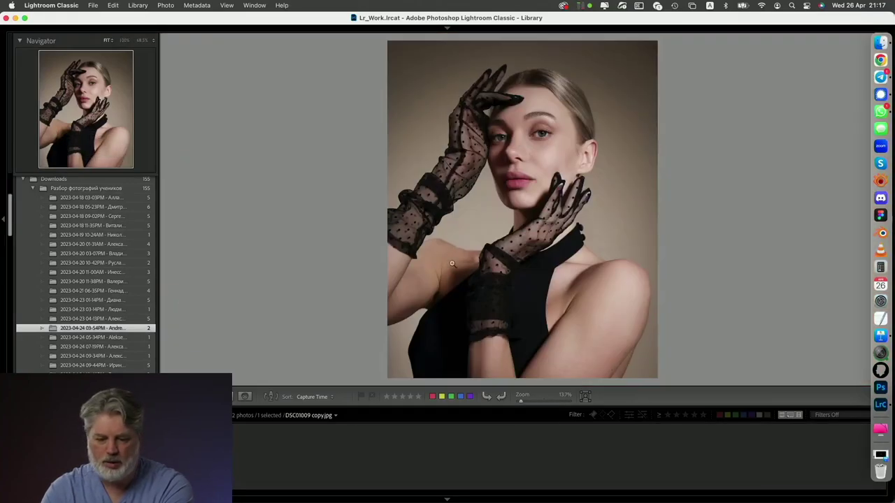
Show DSC01108 copy.jpg, inspect the skin on the raised wrist at 100% zoom, and return to the full view.
{"action": "key", "text": "Right"}
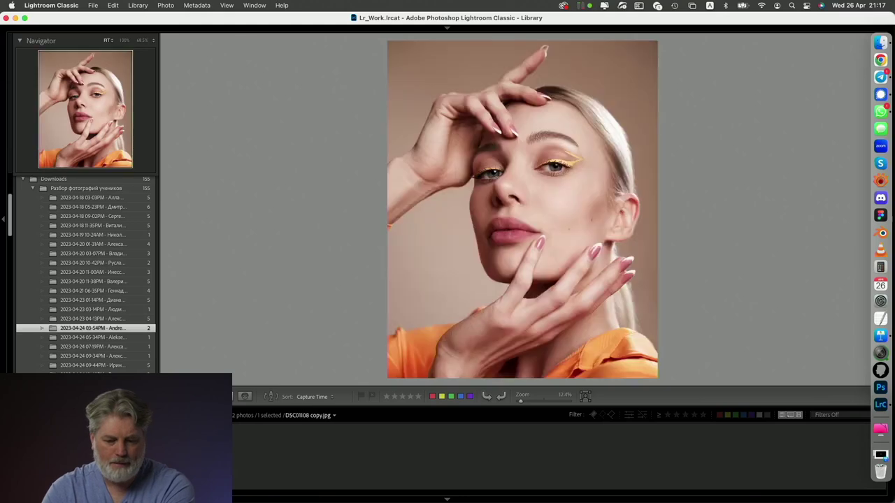
{"action": "left_click", "coordinate": [396, 180]}
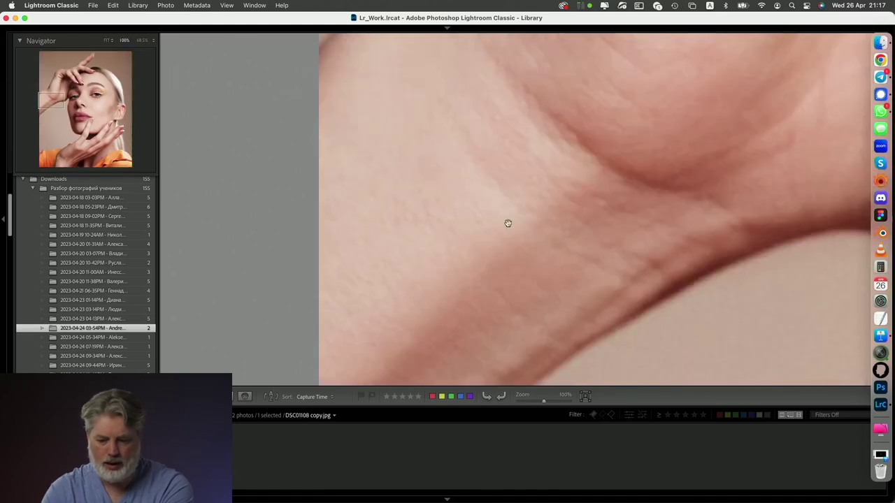
{"action": "left_click", "coordinate": [613, 174]}
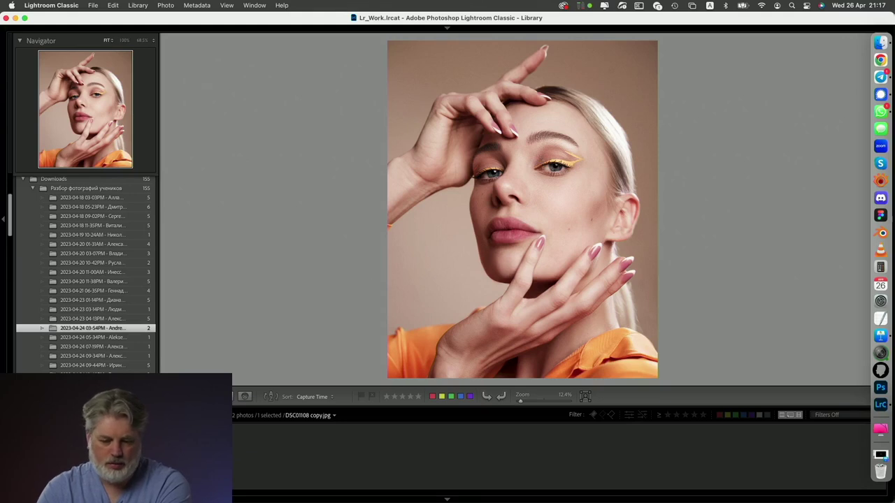
{"action": "left_click", "coordinate": [106, 338]}
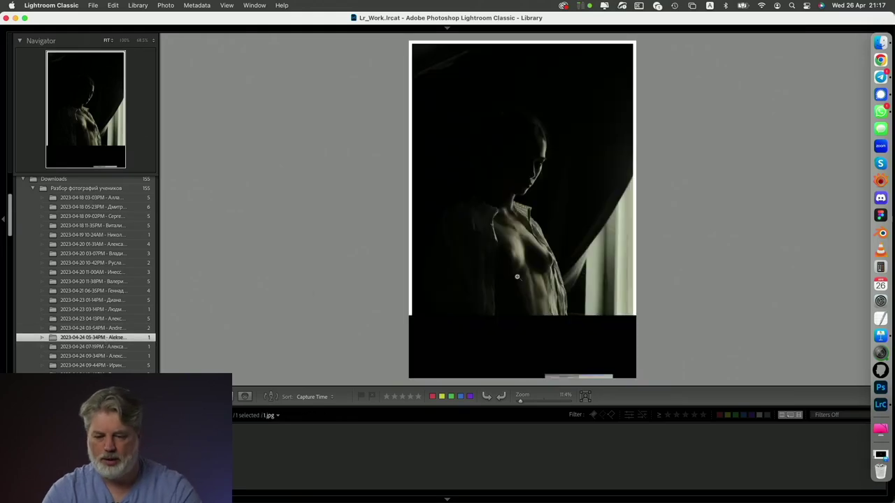
{"action": "left_click", "coordinate": [880, 43]}
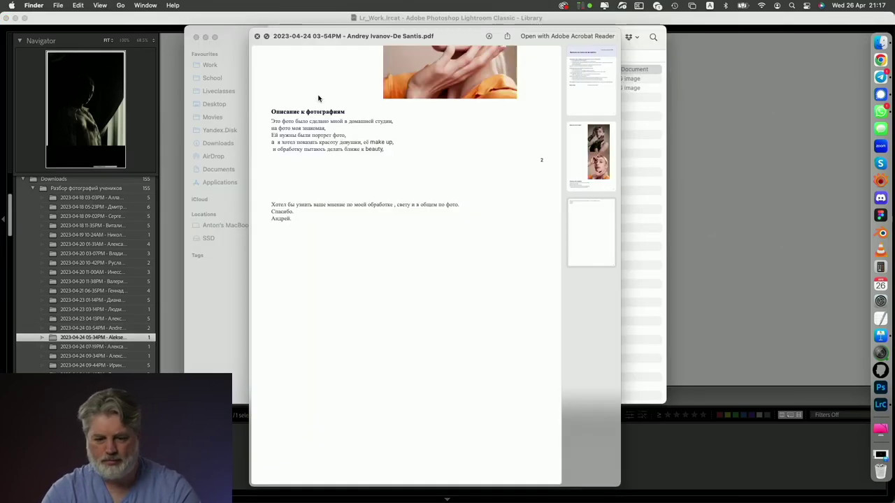
{"action": "left_click", "coordinate": [257, 36]}
{"action": "left_click", "coordinate": [280, 37]}
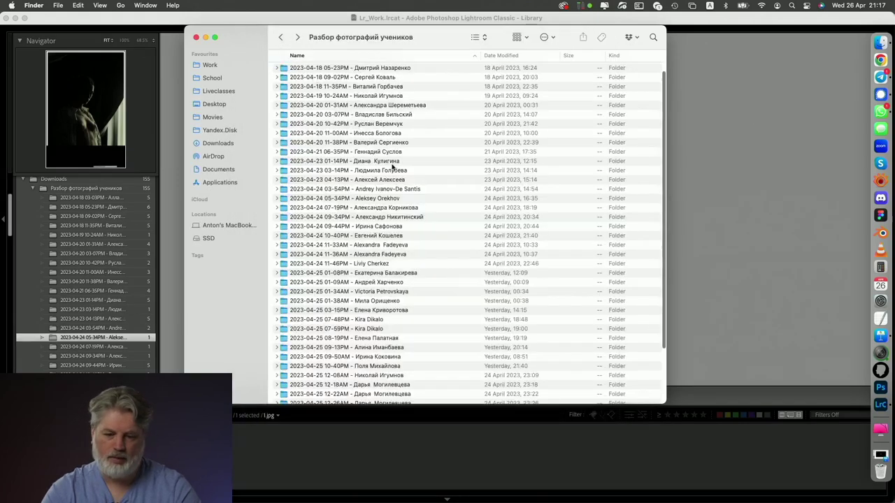
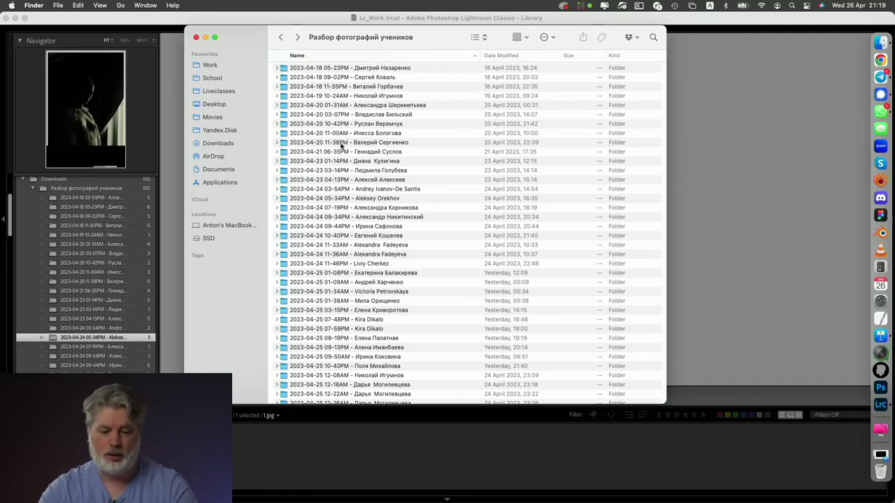
{"action": "left_click", "coordinate": [108, 329]}
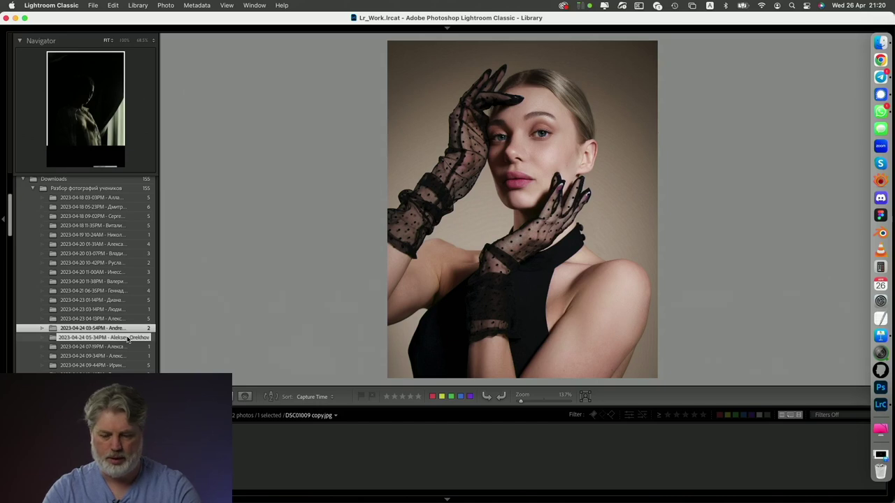
{"action": "left_click", "coordinate": [128, 339]}
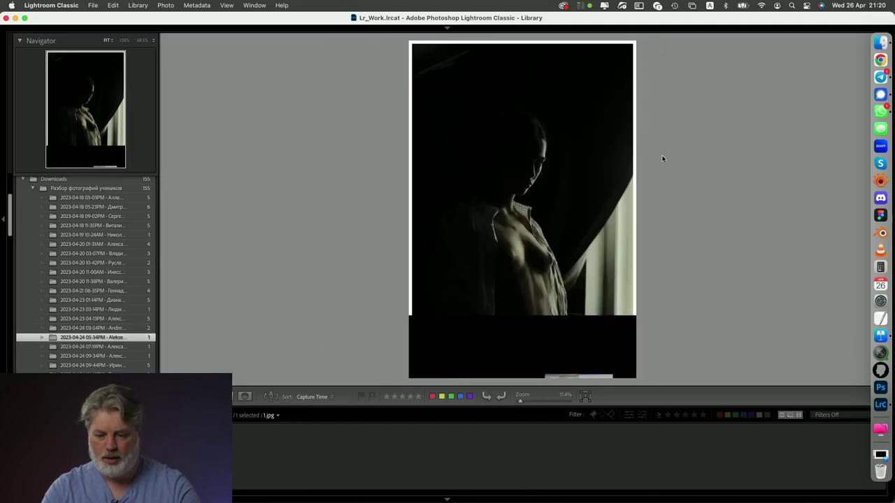
{"action": "left_click", "coordinate": [880, 44]}
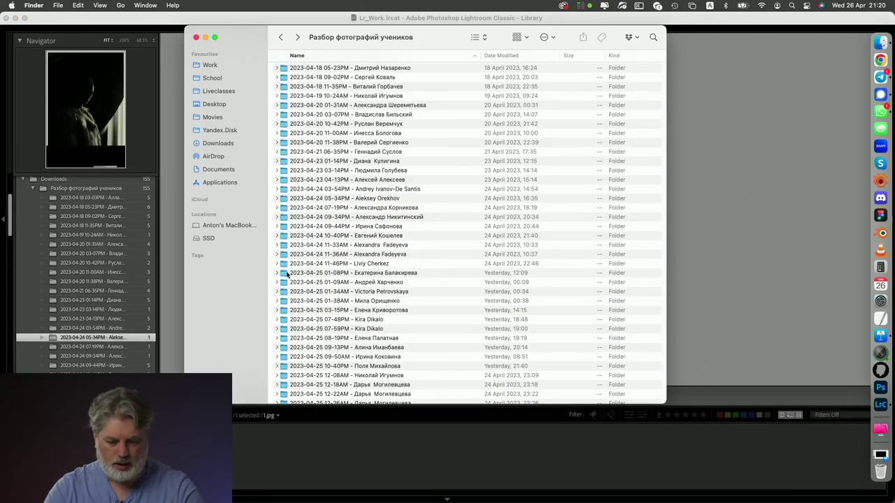
{"action": "double_click", "coordinate": [366, 199]}
{"action": "left_click", "coordinate": [310, 69]}
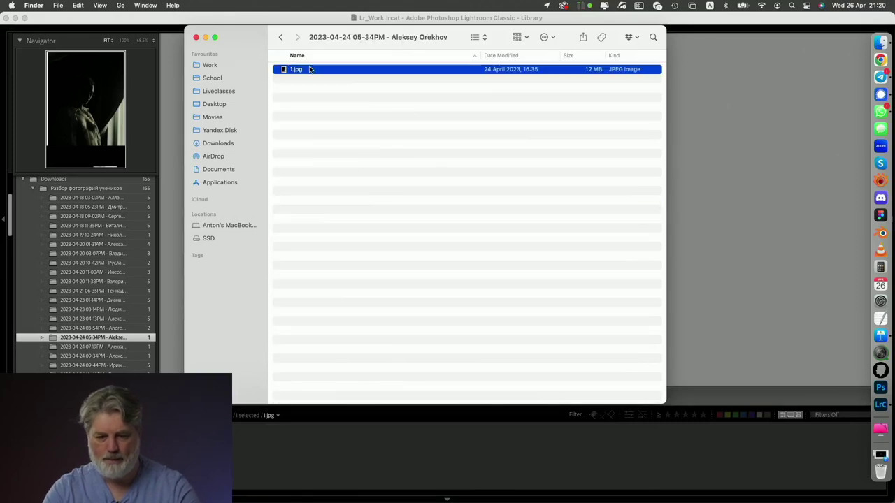
{"action": "key", "text": "space"}
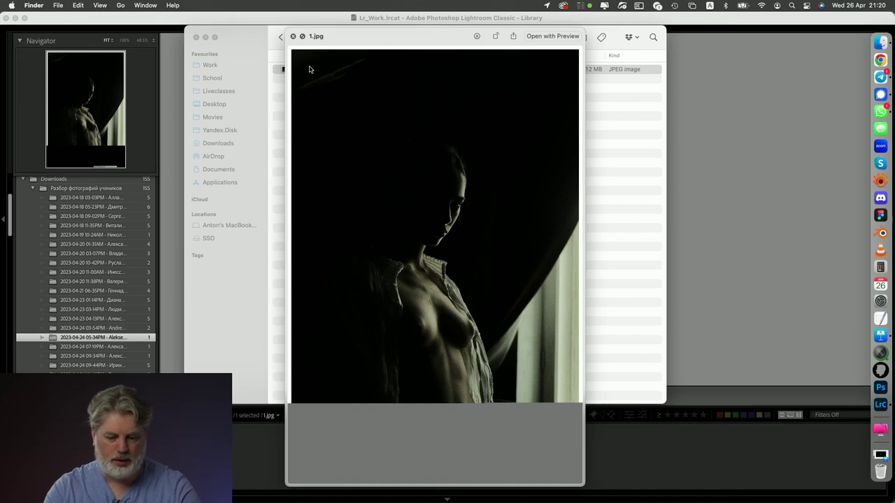
{"action": "key", "text": "space"}
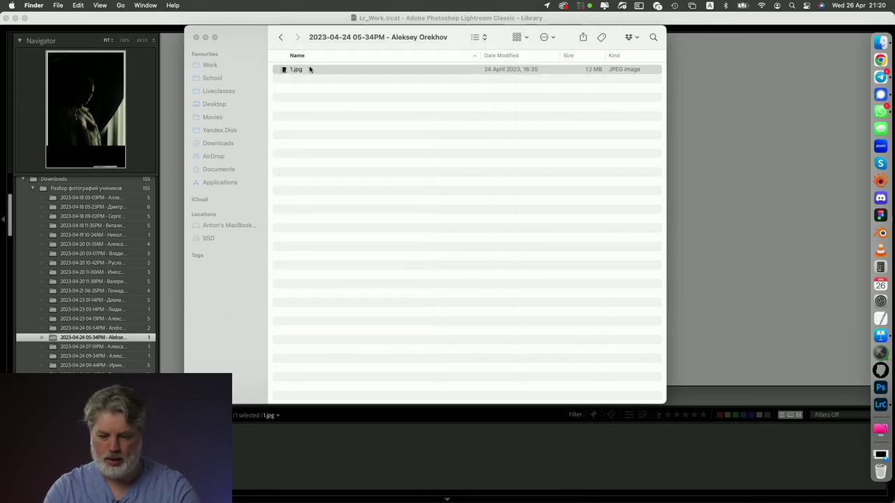
{"action": "left_click", "coordinate": [699, 101]}
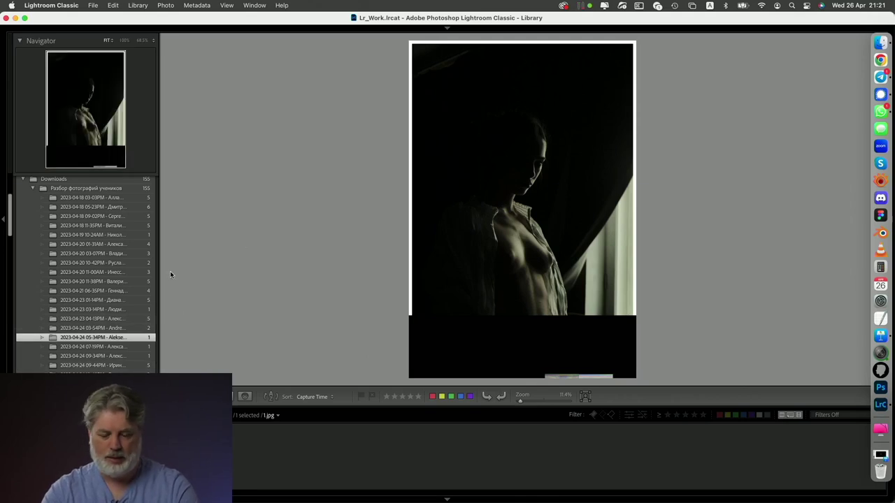
{"action": "left_click", "coordinate": [98, 347]}
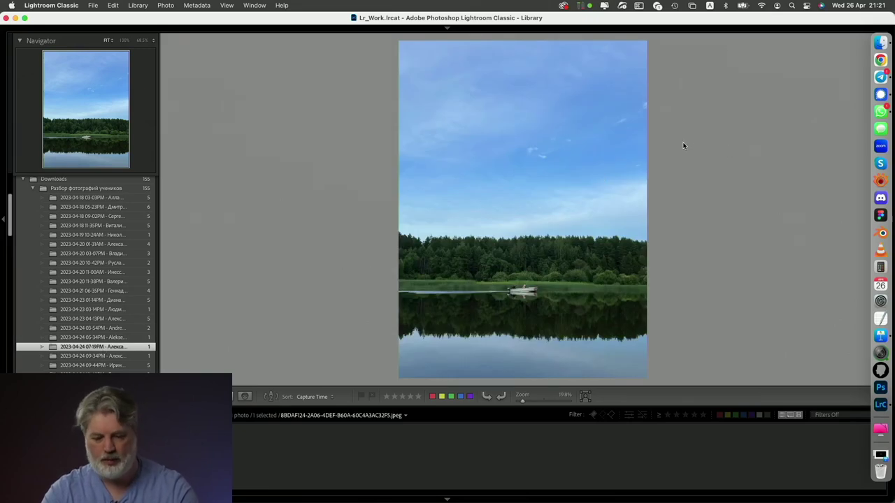
{"action": "left_click", "coordinate": [880, 43]}
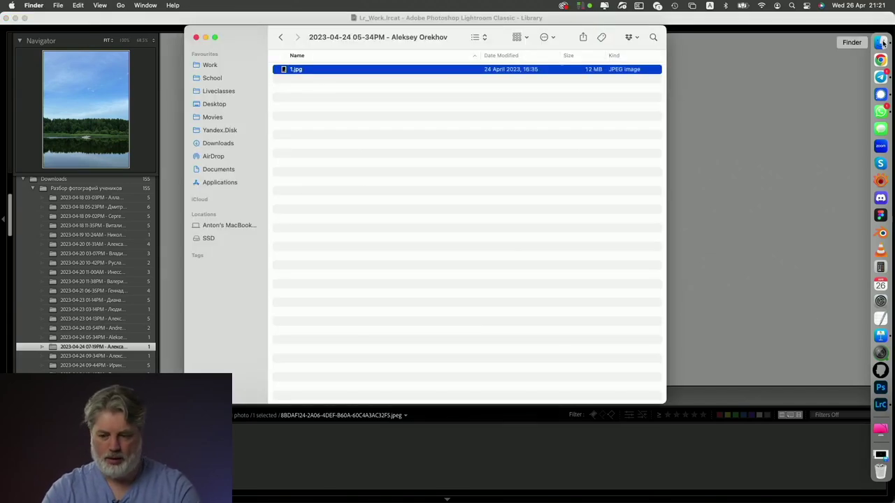
{"action": "left_click", "coordinate": [281, 37]}
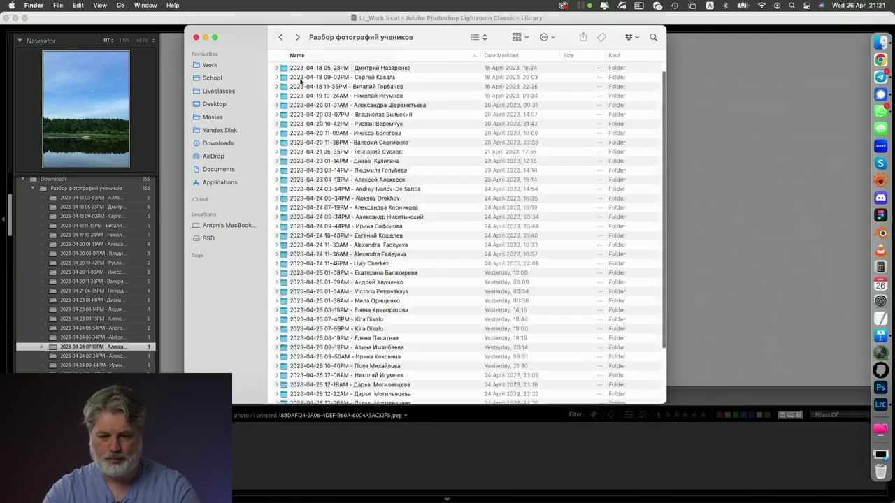
{"action": "double_click", "coordinate": [385, 208]}
Preview the folder's PDF and read the photo description, then inspect the boat up close in Lightroom Classic.
{"action": "left_click", "coordinate": [386, 78]}
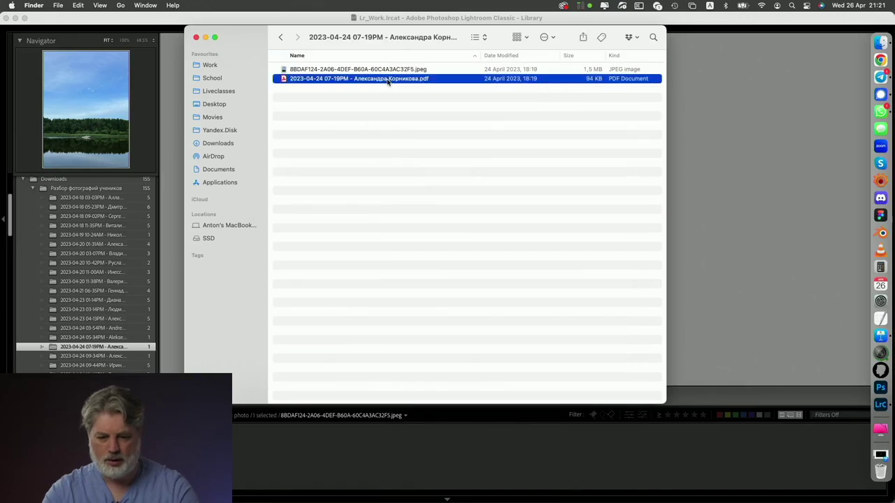
{"action": "key", "text": "space"}
{"action": "scroll", "coordinate": [412, 244], "scroll_direction": "down", "scroll_amount": 10}
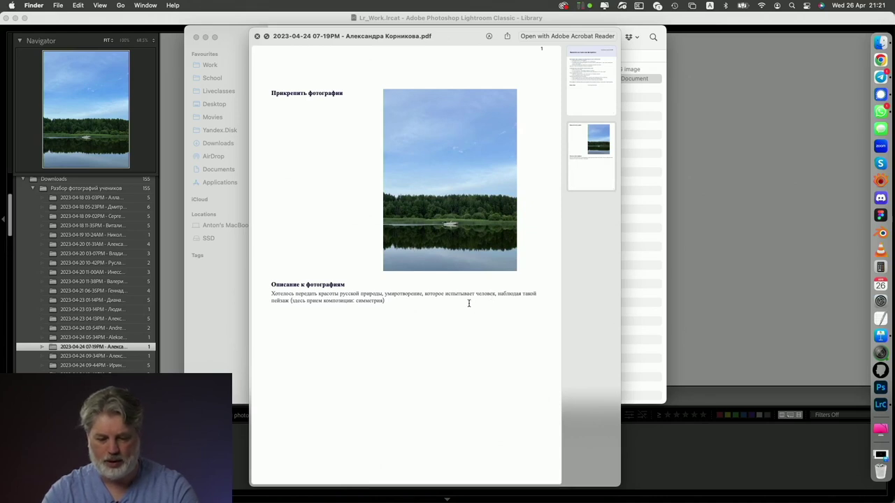
{"action": "left_click", "coordinate": [747, 297]}
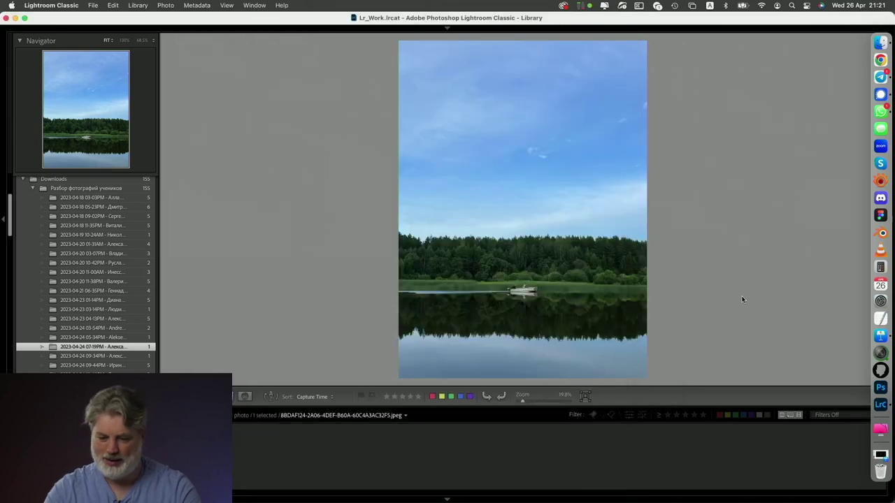
{"action": "left_click", "coordinate": [532, 302]}
{"action": "left_click", "coordinate": [529, 297]}
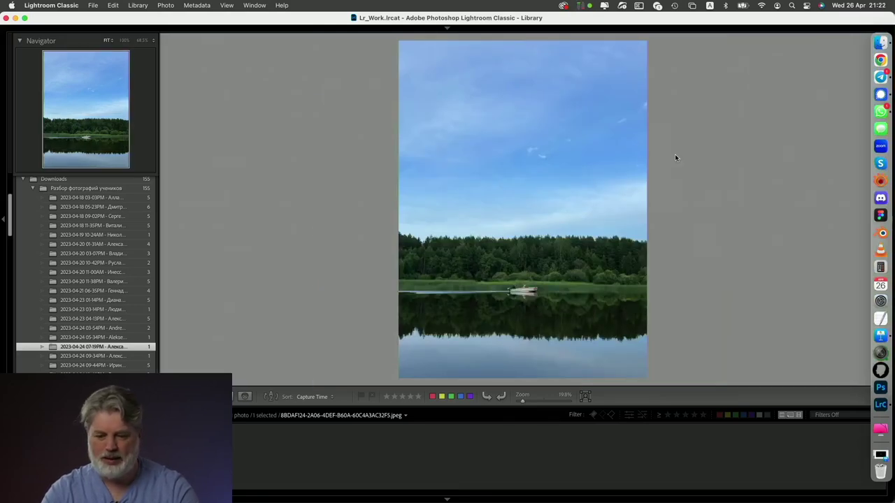
Crop away most of the sky in the lake photo with an unlocked aspect ratio, and rotate the crop to -0.35°.
{"action": "key", "text": "d"}
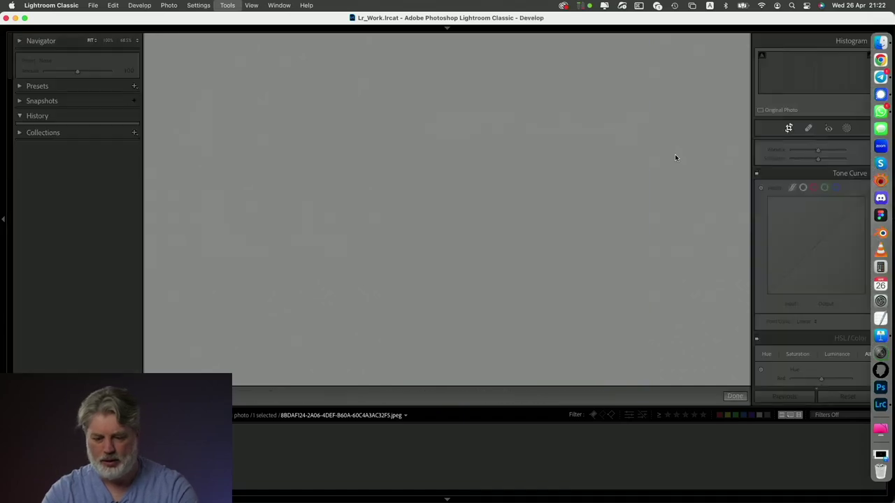
{"action": "left_click", "coordinate": [868, 159]}
{"action": "left_click_drag", "start_coordinate": [446, 47], "coordinate": [445, 123]}
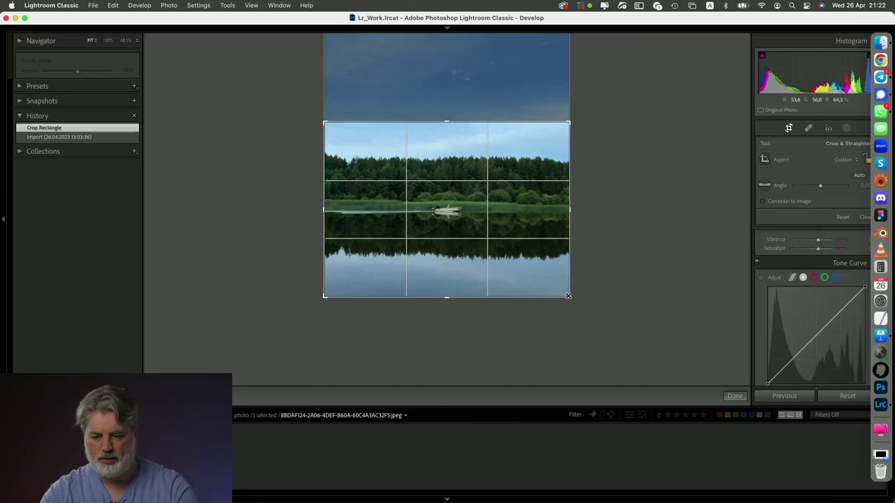
{"action": "left_click_drag", "start_coordinate": [569, 303], "coordinate": [569, 303]}
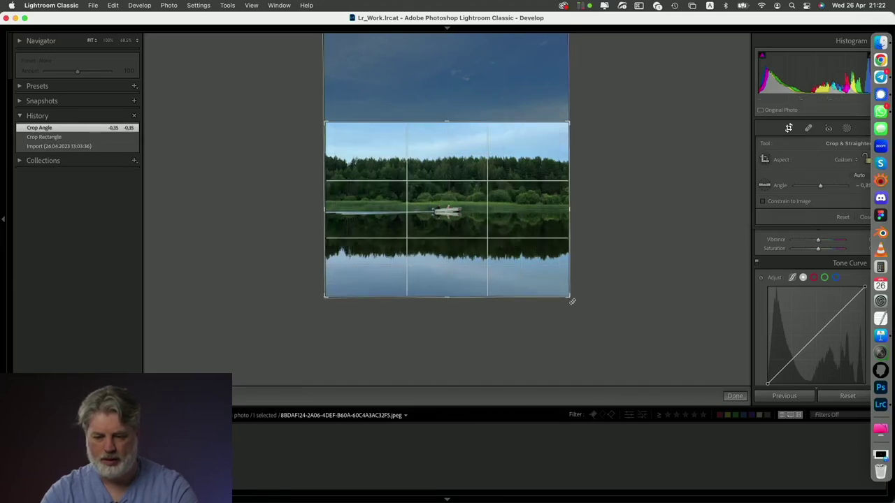
{"action": "left_click", "coordinate": [788, 129]}
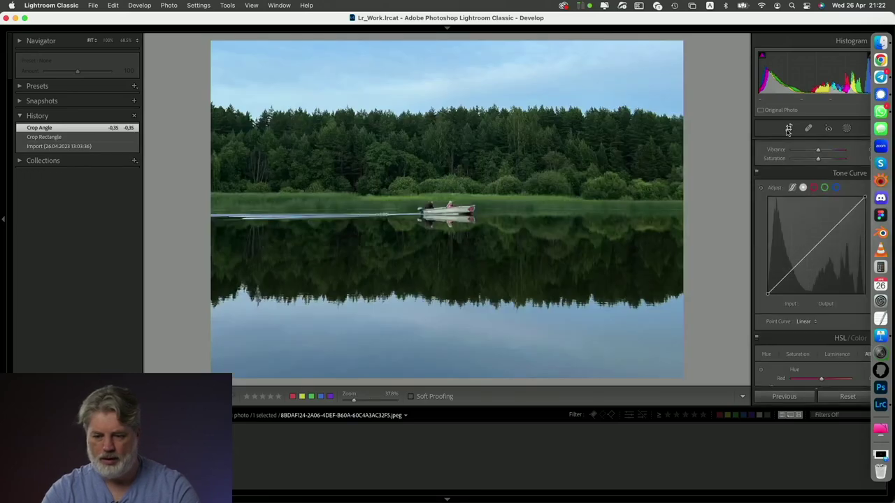
Refine the lake photo's crop by trimming both side edges slightly and restoring a little more sky above the forest.
{"action": "left_click", "coordinate": [789, 129]}
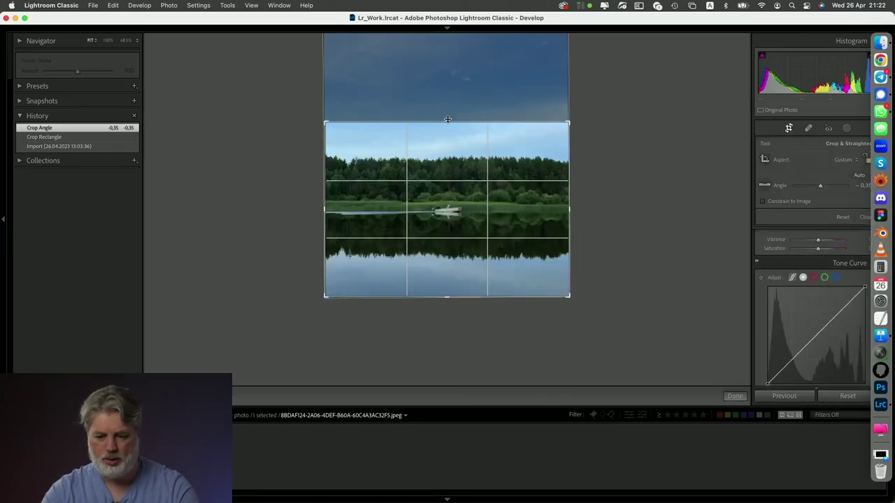
{"action": "left_click_drag", "start_coordinate": [447, 119], "coordinate": [448, 121]}
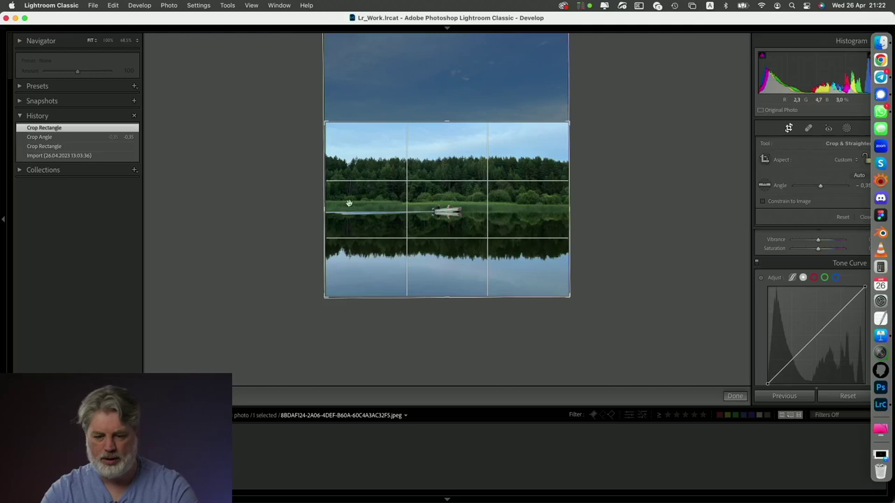
{"action": "left_click_drag", "start_coordinate": [324, 209], "coordinate": [326, 209]}
{"action": "left_click_drag", "start_coordinate": [566, 210], "coordinate": [563, 210]}
{"action": "left_click_drag", "start_coordinate": [447, 121], "coordinate": [447, 116]}
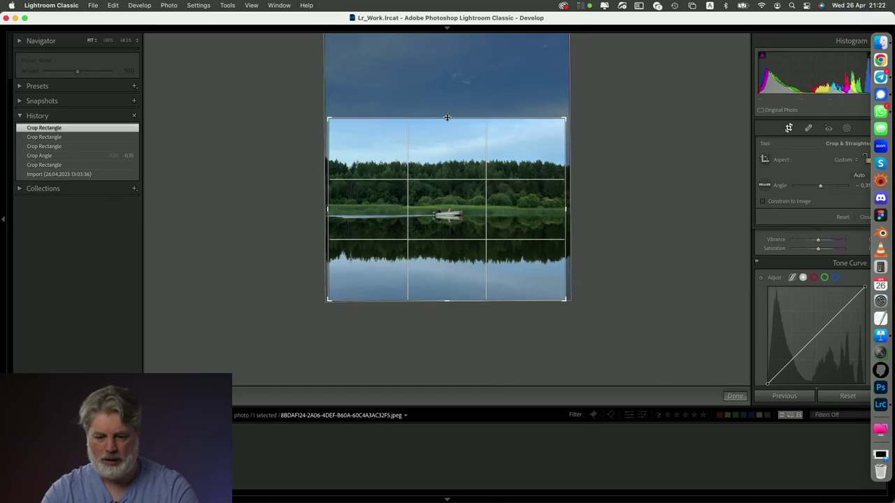
{"action": "left_click", "coordinate": [787, 128]}
{"action": "left_click", "coordinate": [787, 128]}
{"action": "left_click", "coordinate": [786, 127]}
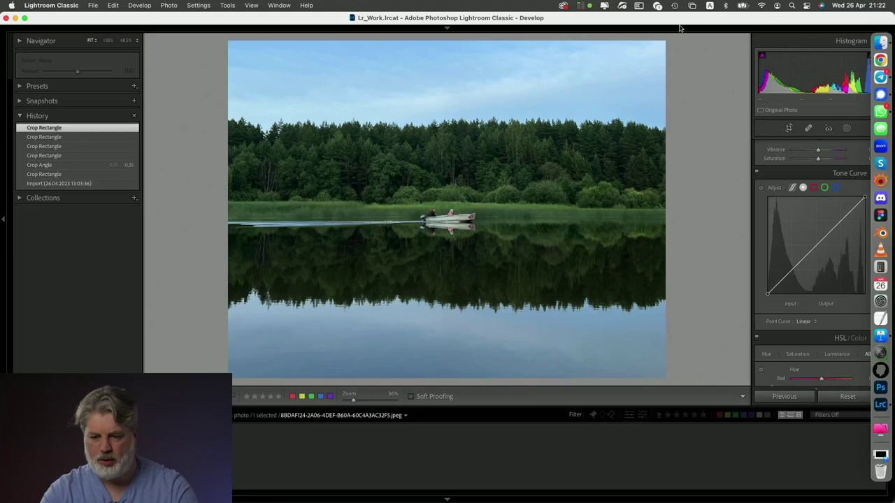
Return to the Library module and inspect the lake photo's forest, boat and passengers at 100%, comparing them with the full frame.
{"action": "mouse_move", "coordinate": [679, 30]}
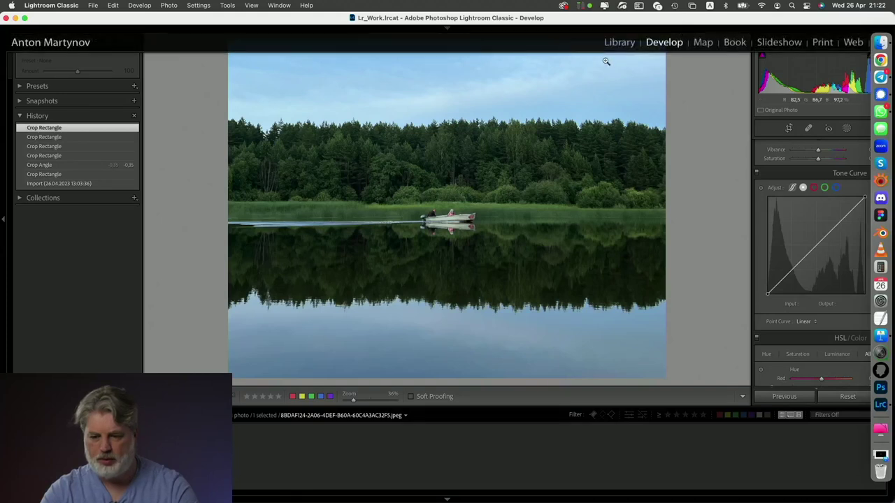
{"action": "left_click", "coordinate": [620, 43]}
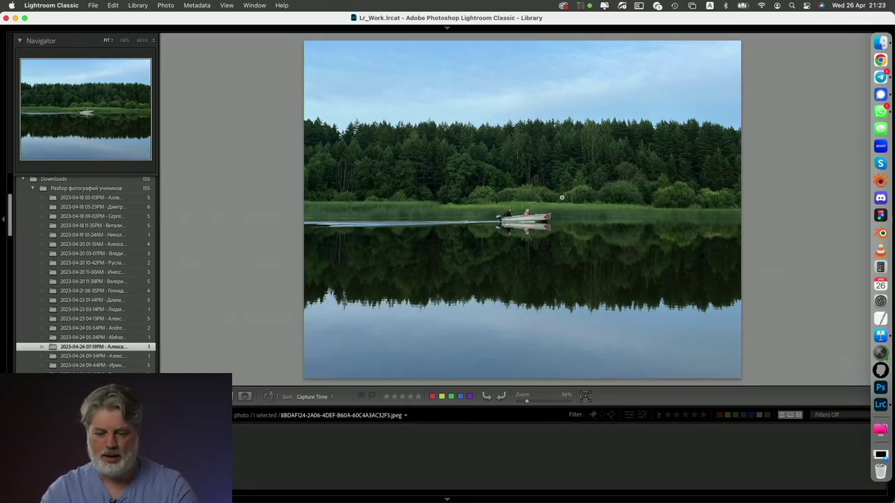
{"action": "left_click", "coordinate": [357, 187]}
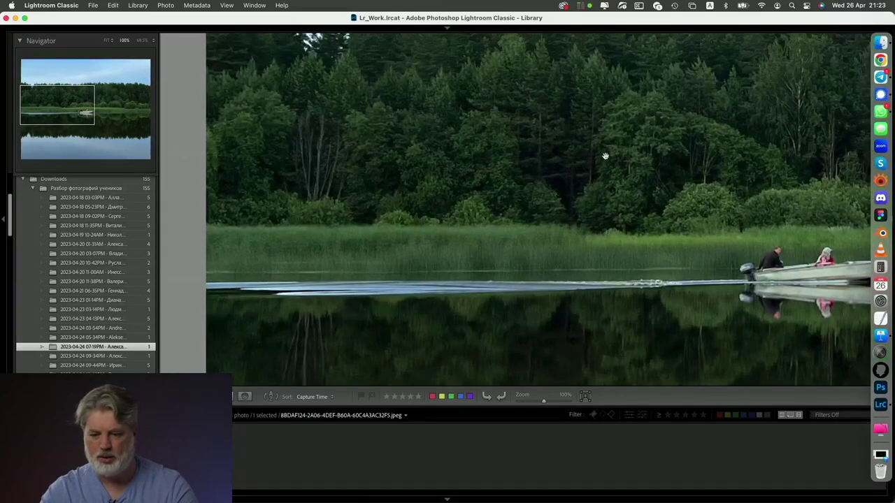
{"action": "left_click_drag", "start_coordinate": [605, 156], "coordinate": [351, 199]}
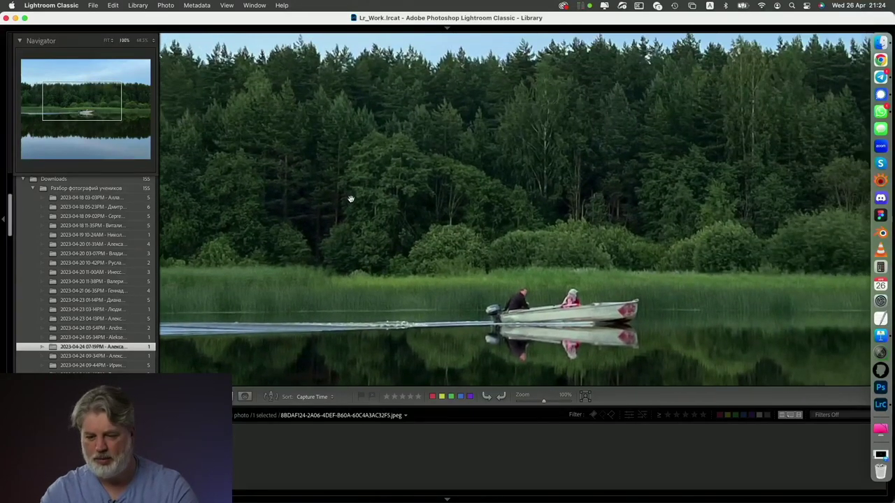
{"action": "left_click", "coordinate": [432, 257]}
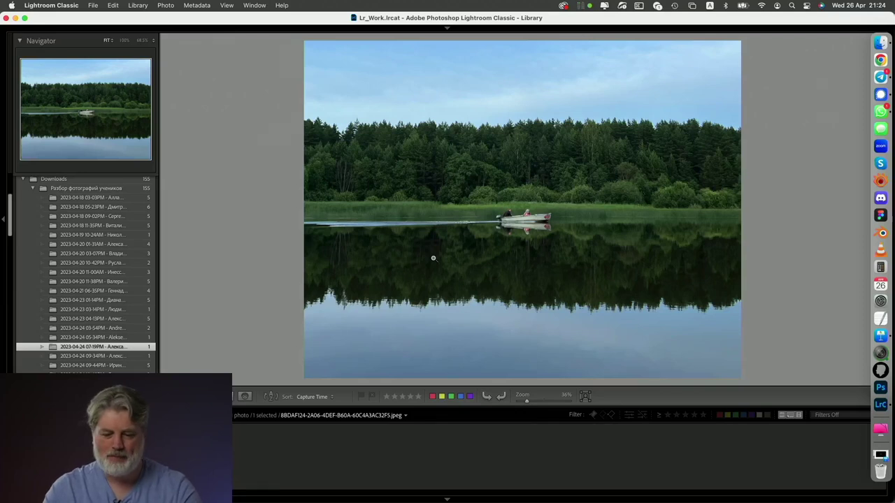
{"action": "left_click", "coordinate": [524, 225]}
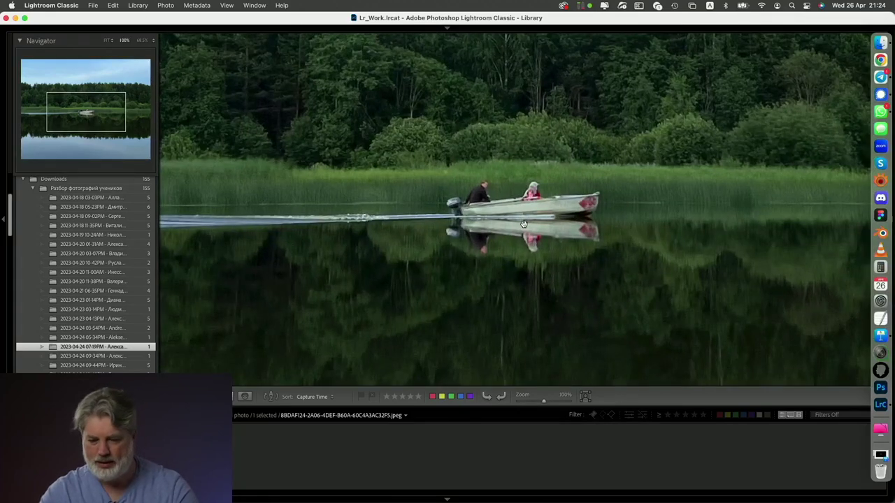
{"action": "left_click", "coordinate": [523, 224]}
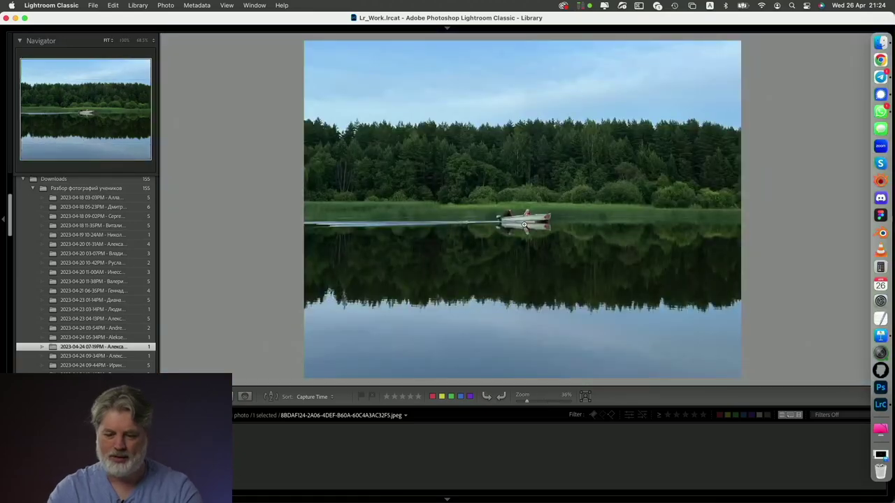
{"action": "left_click", "coordinate": [551, 212]}
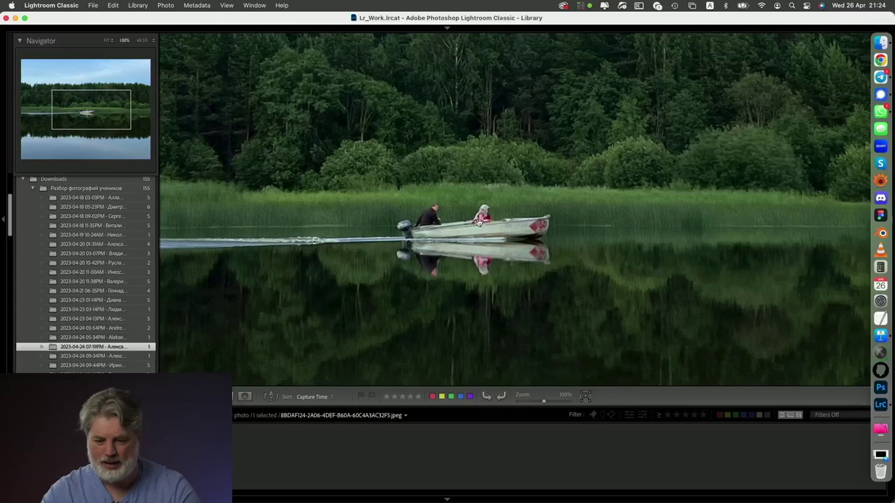
{"action": "left_click", "coordinate": [516, 235]}
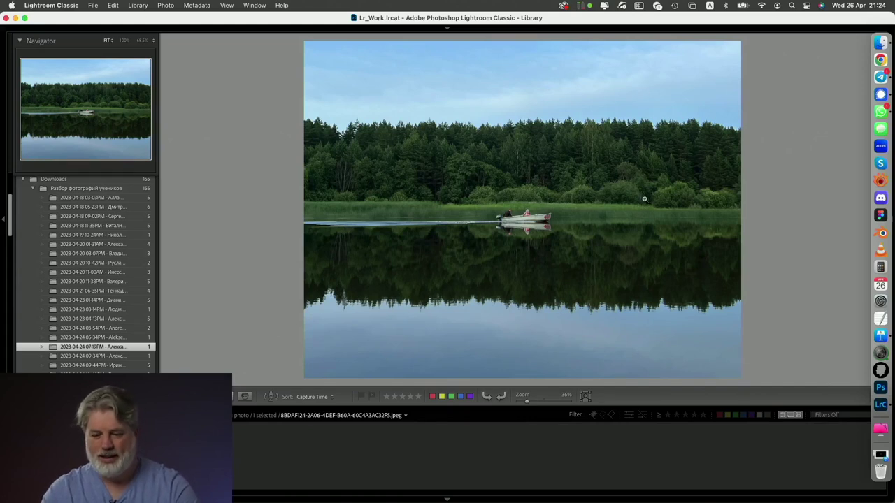
{"action": "left_click", "coordinate": [110, 356]}
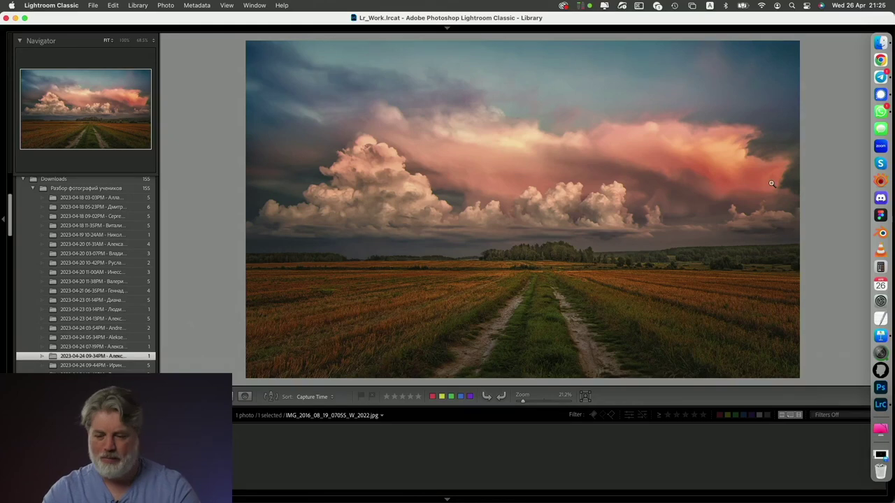
{"action": "left_click", "coordinate": [748, 180]}
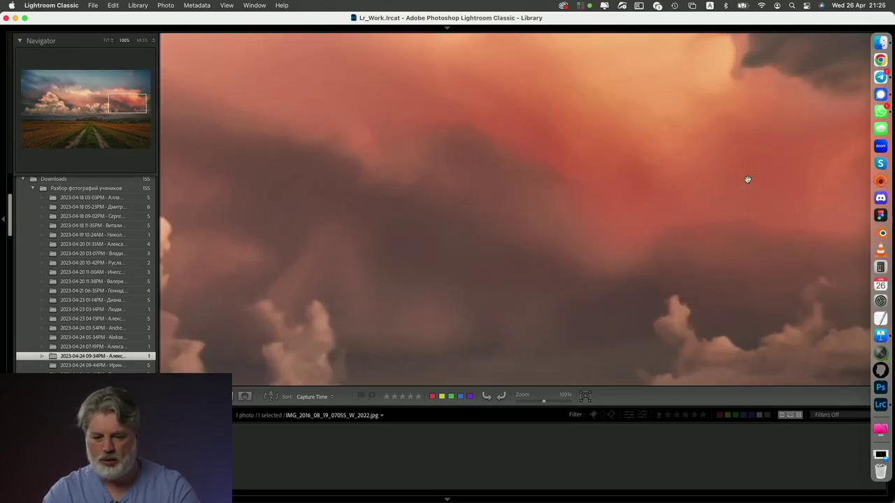
{"action": "left_click", "coordinate": [747, 180]}
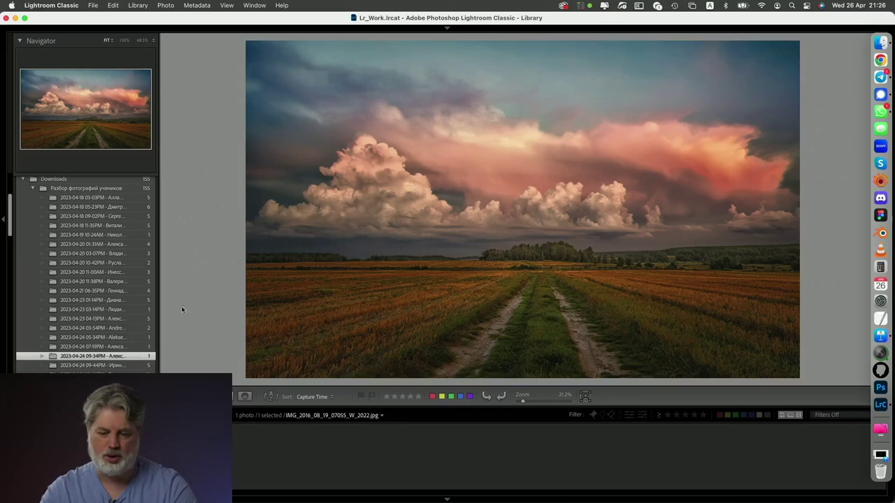
{"action": "left_click", "coordinate": [98, 366]}
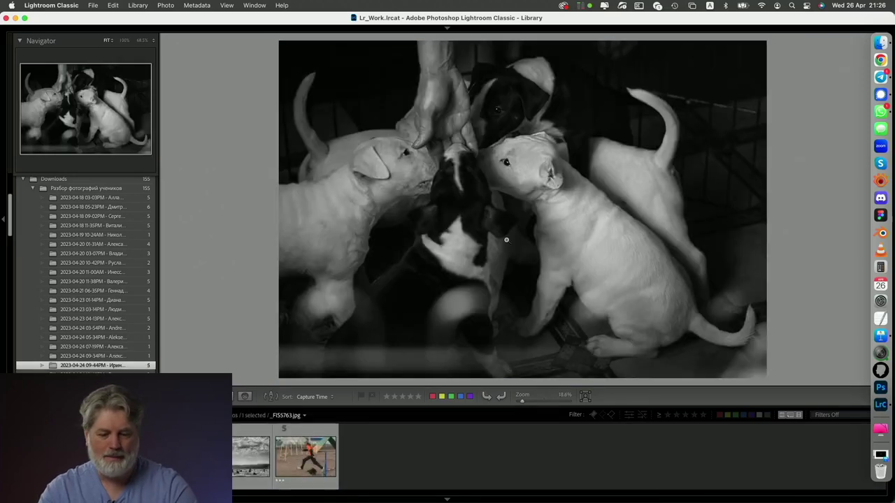
{"action": "left_click", "coordinate": [880, 43]}
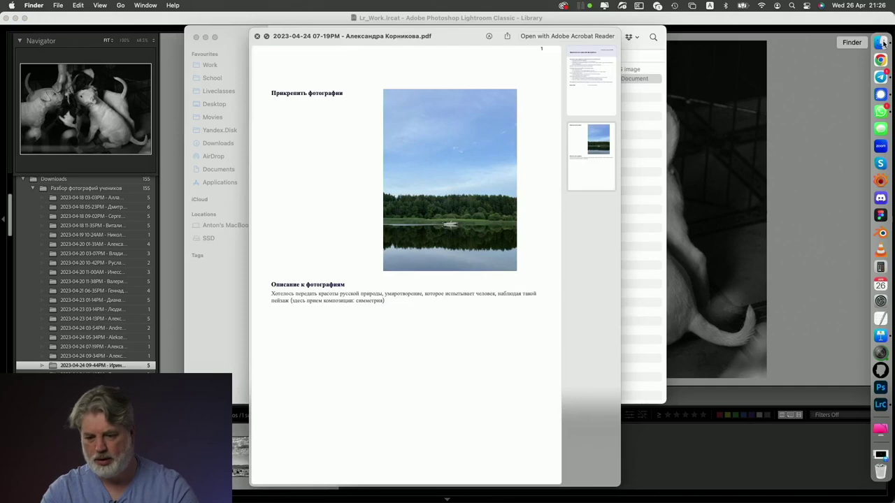
{"action": "left_click", "coordinate": [256, 37]}
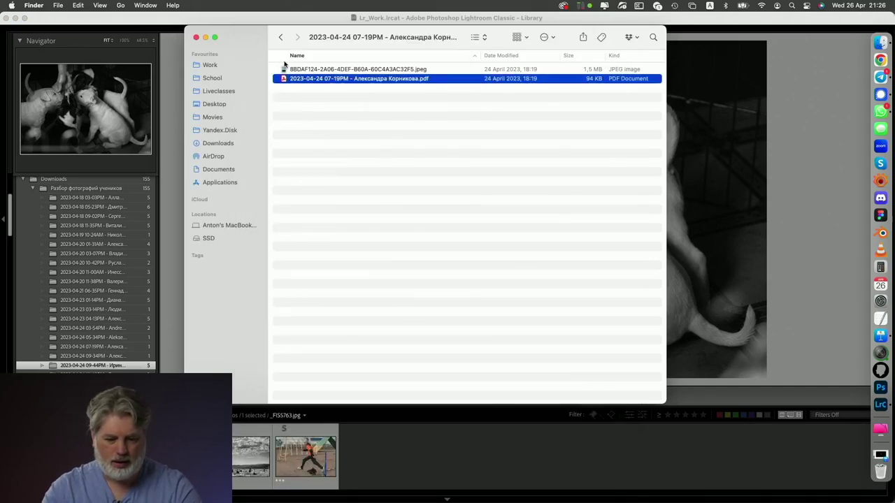
{"action": "left_click", "coordinate": [280, 37]}
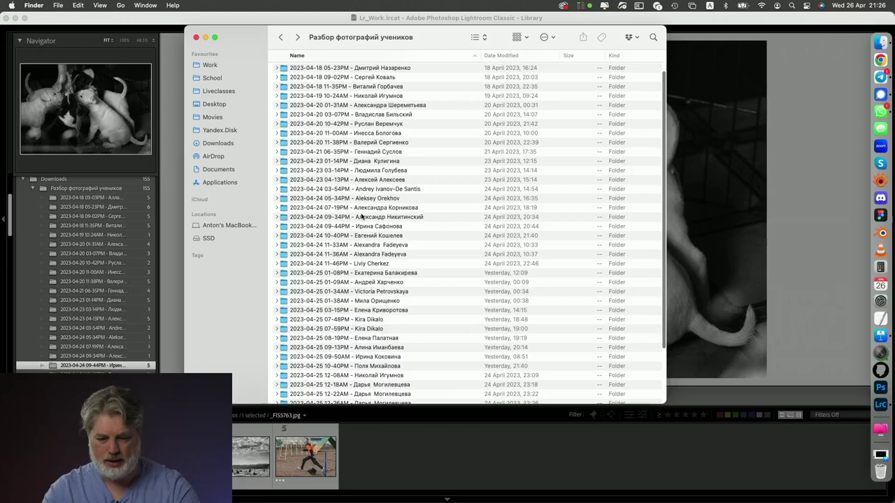
{"action": "left_click", "coordinate": [388, 228]}
{"action": "double_click", "coordinate": [389, 228]}
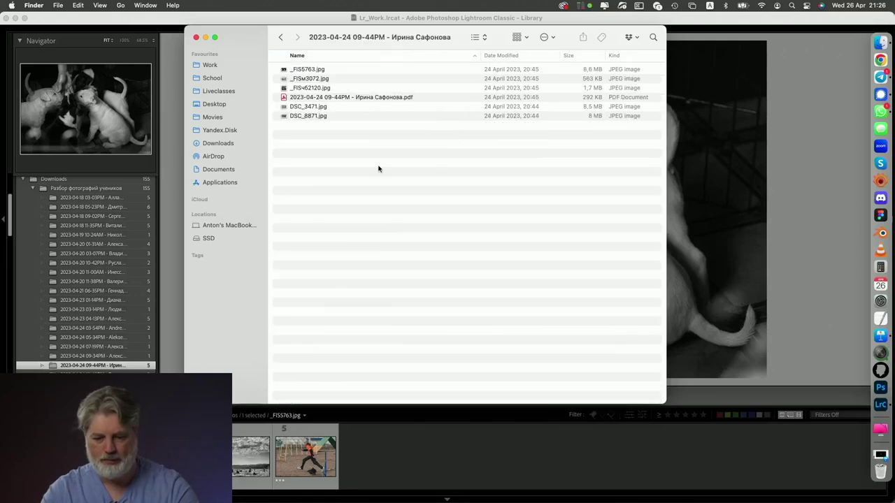
{"action": "left_click", "coordinate": [362, 95]}
{"action": "key", "text": "space"}
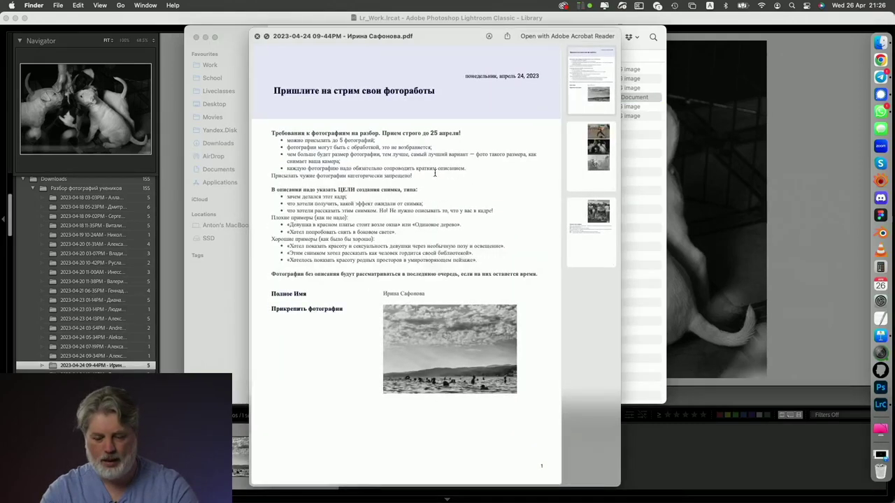
{"action": "scroll", "coordinate": [433, 173], "scroll_direction": "down", "scroll_amount": 20}
{"action": "scroll", "coordinate": [434, 173], "scroll_direction": "up", "scroll_amount": 1}
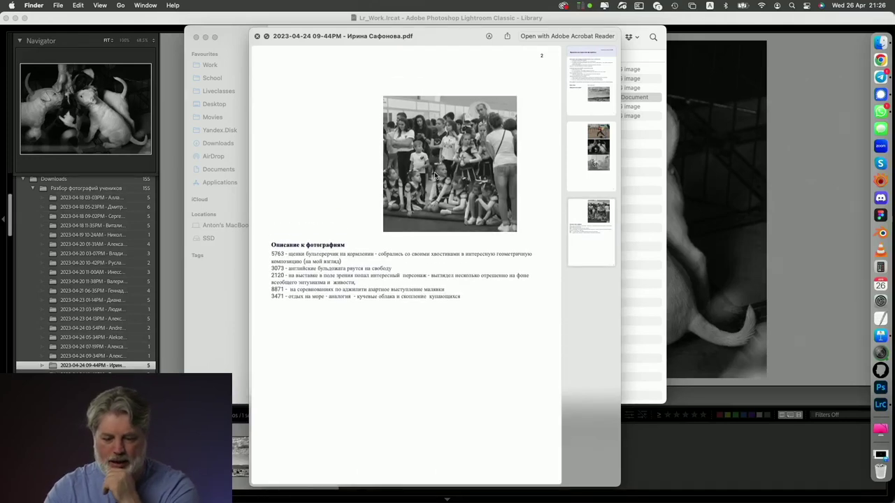
{"action": "scroll", "coordinate": [434, 175], "scroll_direction": "up", "scroll_amount": 1}
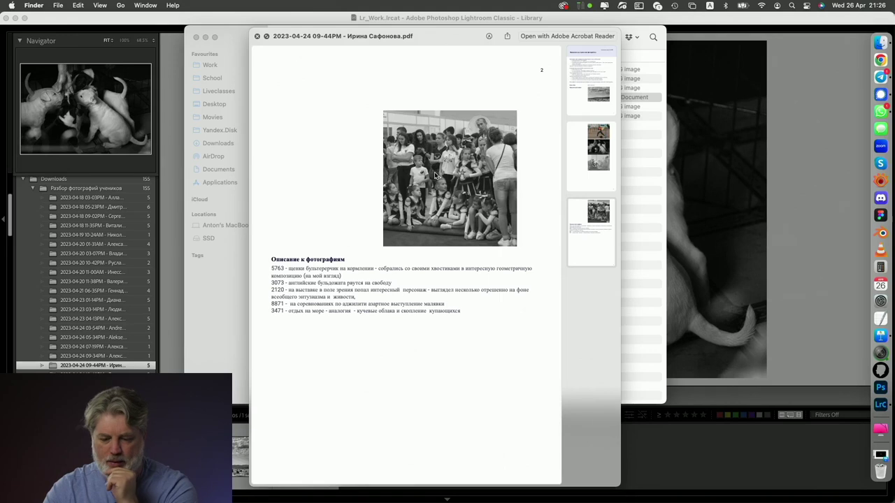
{"action": "scroll", "coordinate": [434, 175], "scroll_direction": "down", "scroll_amount": 1}
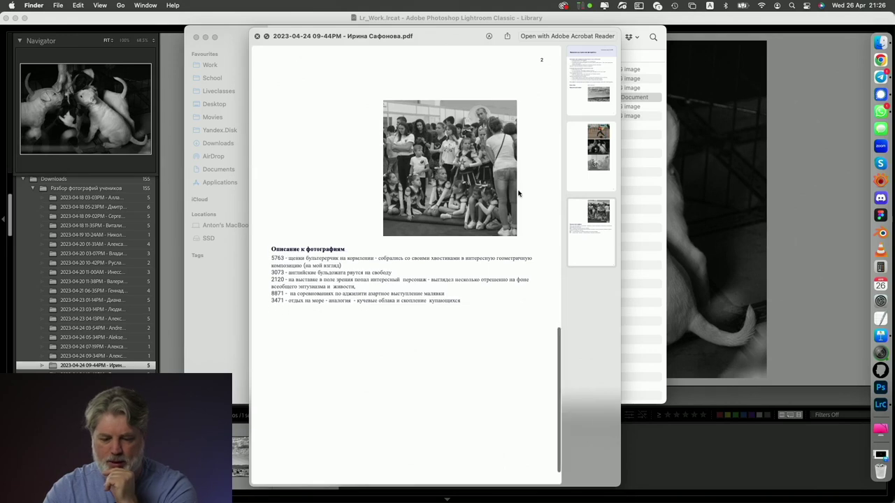
Return to Lightroom Classic, review the puppy photo, and inspect the bulldogs behind the mesh up close in the following photo.
{"action": "left_click", "coordinate": [794, 197]}
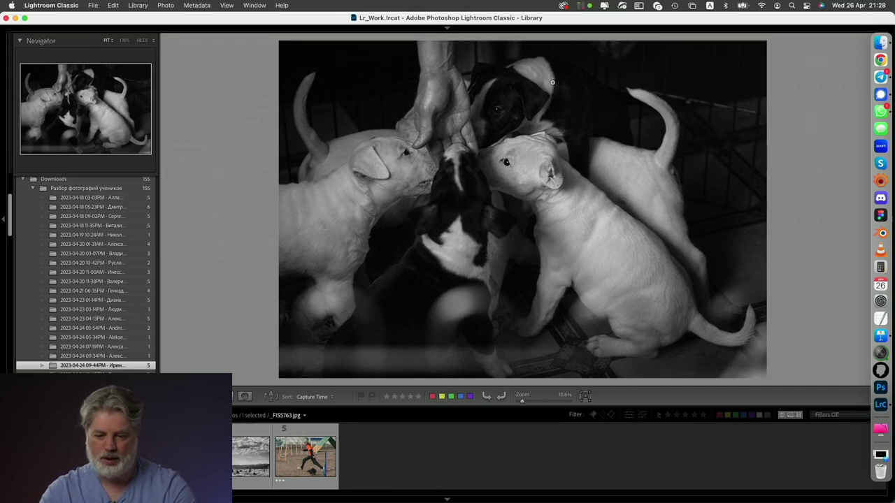
{"action": "key", "text": "Right"}
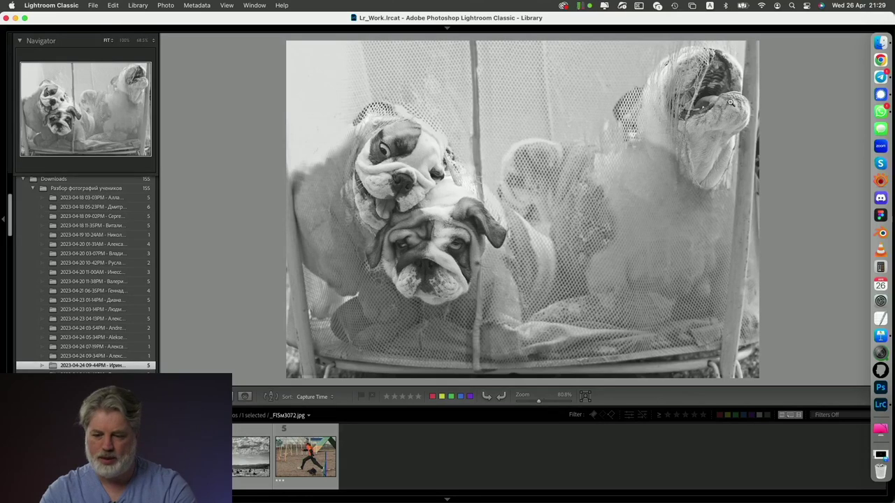
{"action": "left_click", "coordinate": [403, 272]}
{"action": "left_click_drag", "start_coordinate": [538, 270], "coordinate": [538, 307]}
{"action": "left_click_drag", "start_coordinate": [539, 319], "coordinate": [537, 312]}
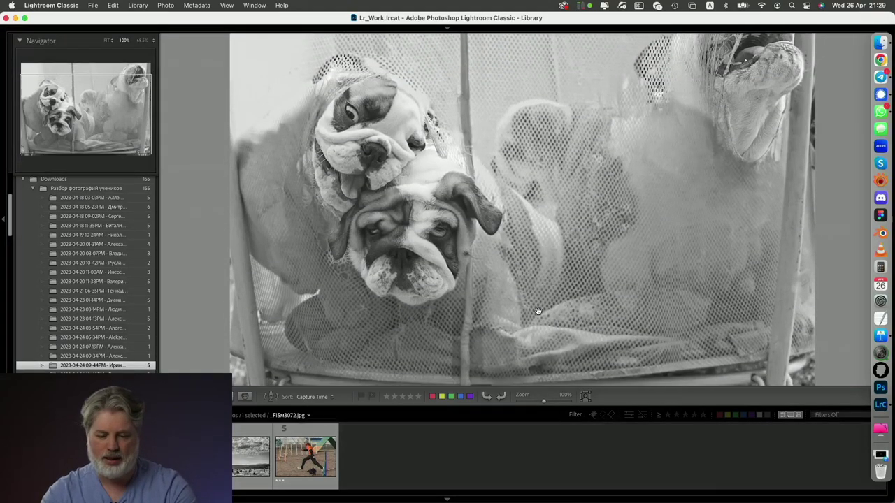
Crop the bulldog photo to the two stacked dogs, excluding the open-mouthed dog and trimming the frame's bottom and top.
{"action": "key", "text": "d"}
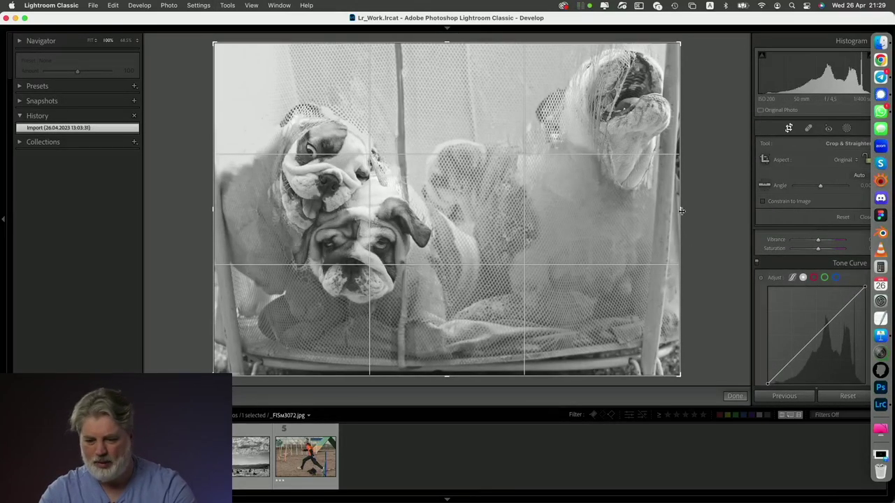
{"action": "left_click_drag", "start_coordinate": [679, 209], "coordinate": [579, 208]}
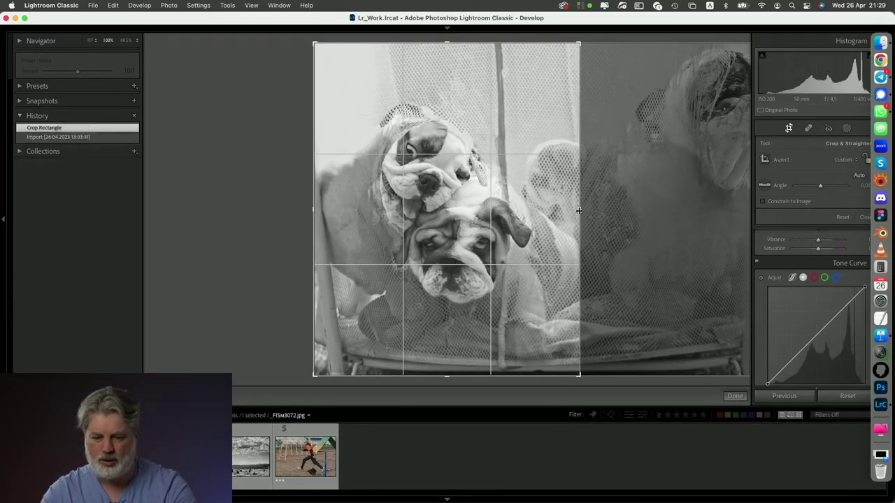
{"action": "left_click_drag", "start_coordinate": [443, 376], "coordinate": [443, 367]}
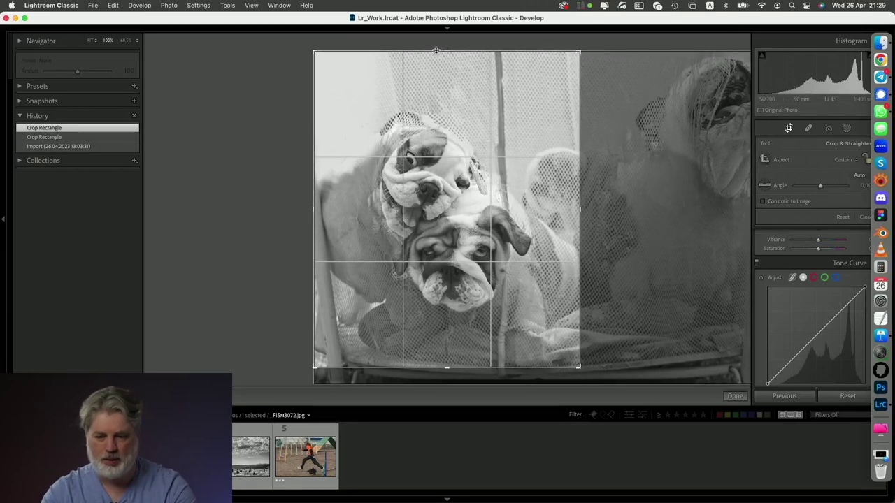
{"action": "left_click_drag", "start_coordinate": [435, 50], "coordinate": [444, 67]}
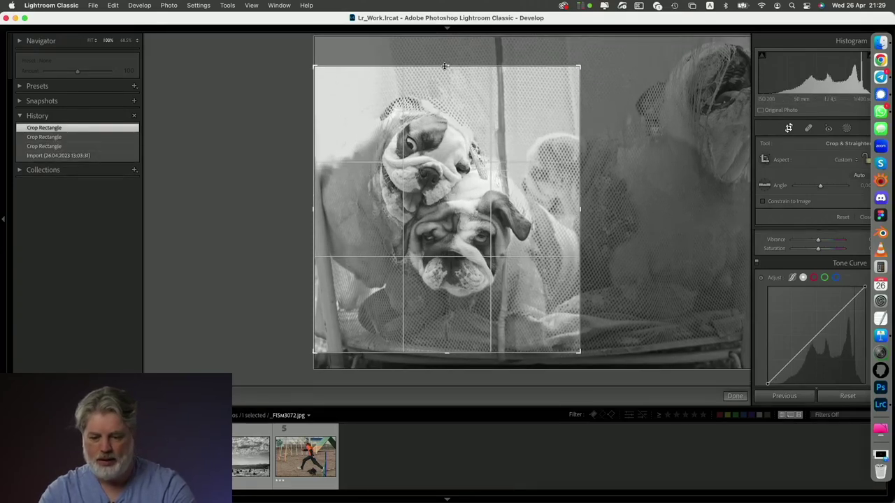
{"action": "key", "text": "Return"}
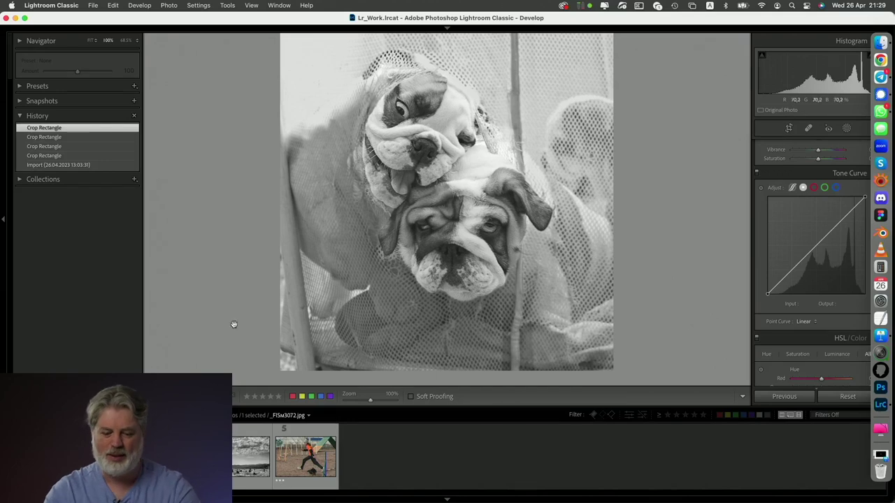
Show the following photo, the black-and-white group of young cheerleaders, fitted whole in the view.
{"action": "key", "text": "Right"}
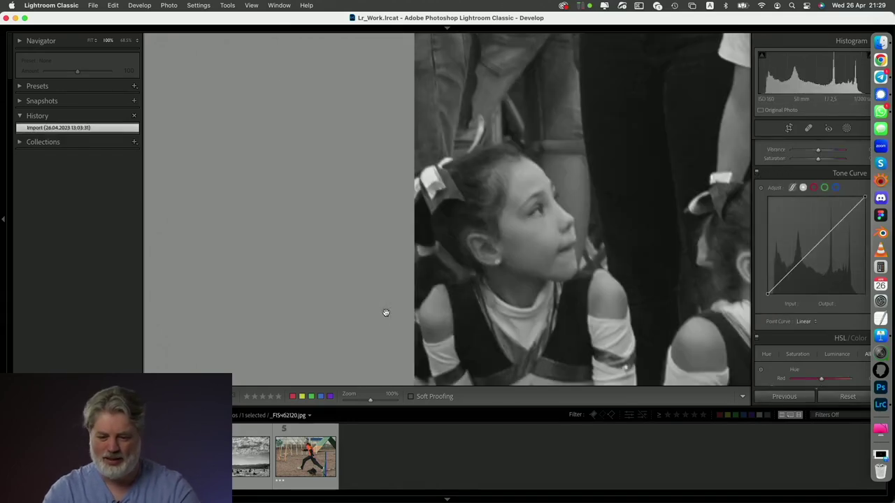
{"action": "left_click", "coordinate": [503, 262]}
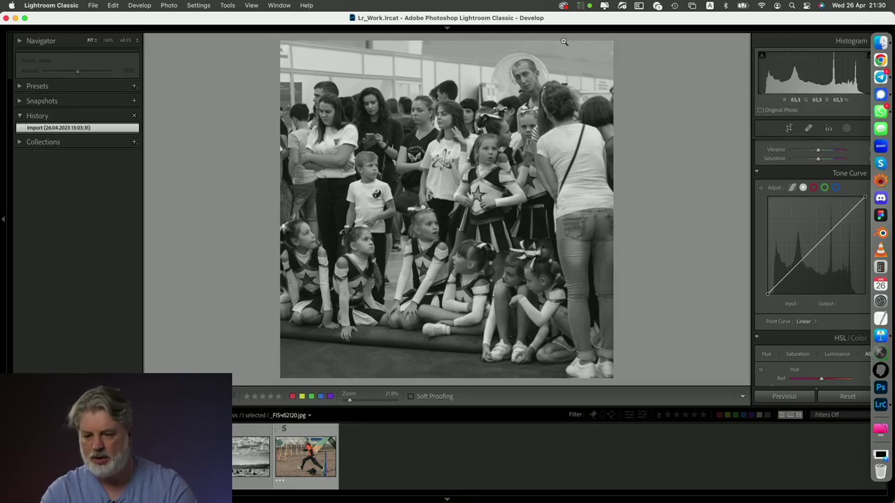
Return to the Library view and compare the black-and-white seascape of swimmers with the photo of the girl running beside the small dog.
{"action": "mouse_move", "coordinate": [586, 28]}
{"action": "left_click", "coordinate": [607, 44]}
{"action": "key", "text": "Left"}
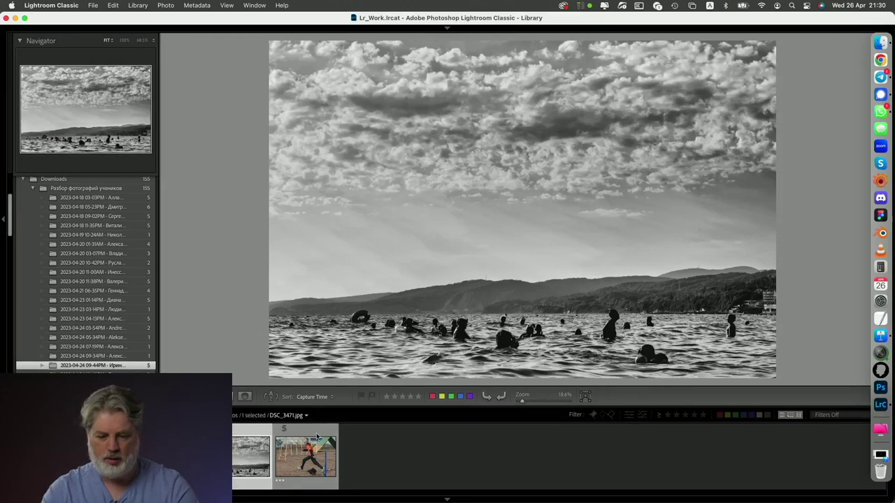
{"action": "key", "text": "Right"}
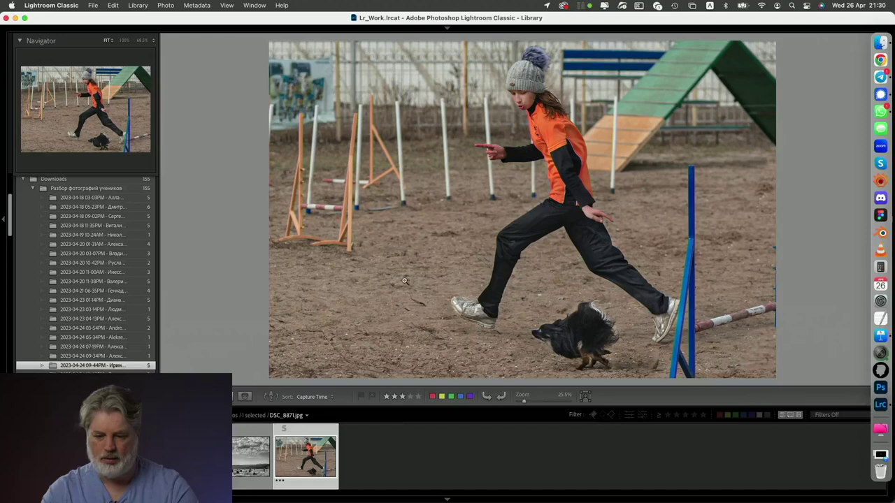
{"action": "key", "text": "Left"}
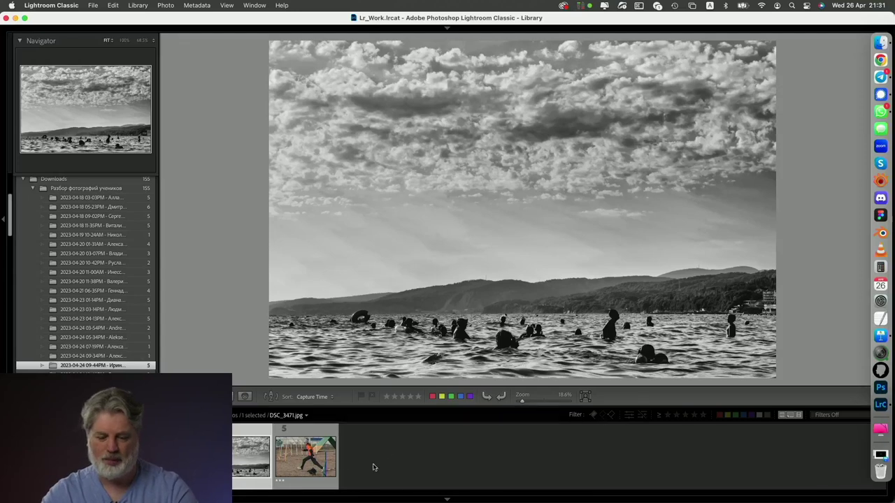
{"action": "left_click", "coordinate": [293, 458]}
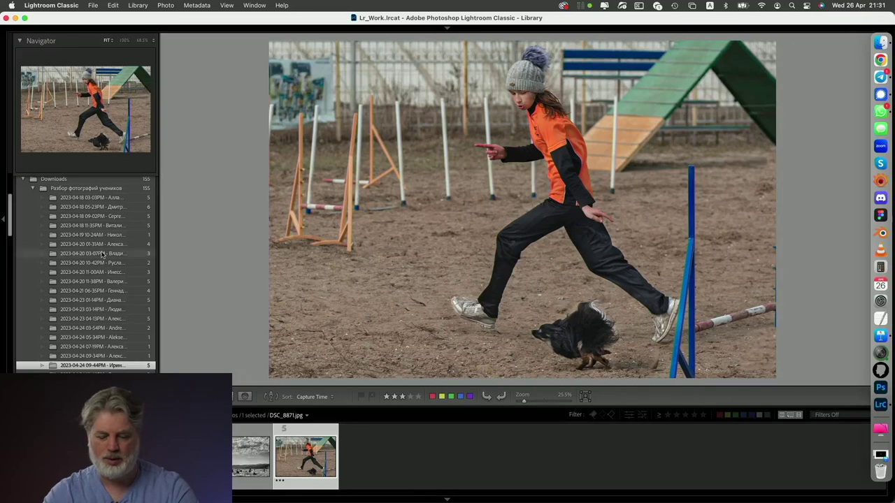
{"action": "mouse_move", "coordinate": [102, 255]}
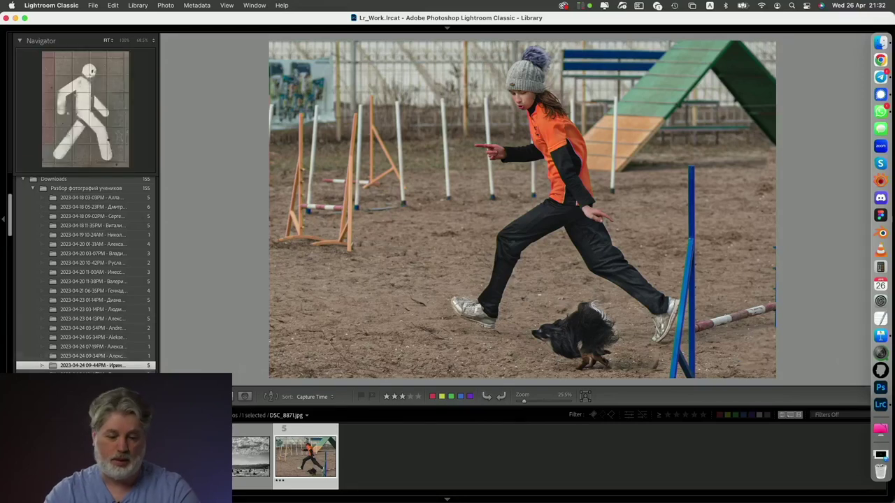
{"action": "mouse_move", "coordinate": [102, 342]}
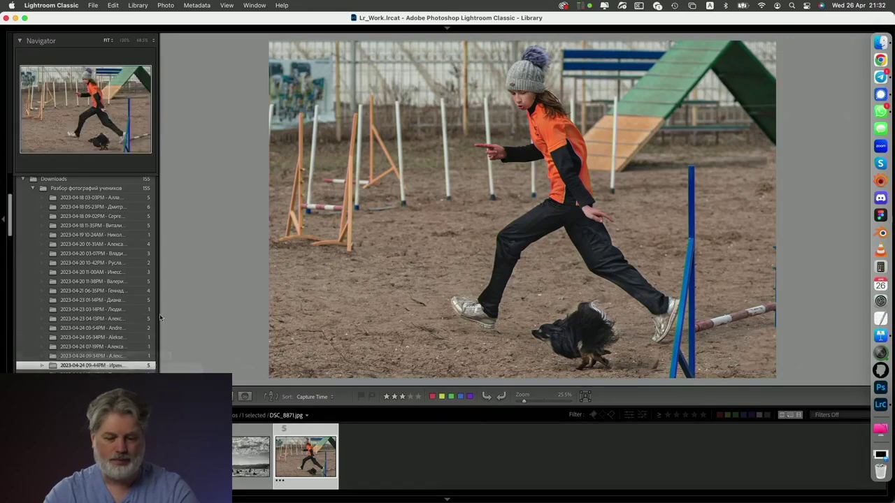
{"action": "left_click", "coordinate": [91, 374]}
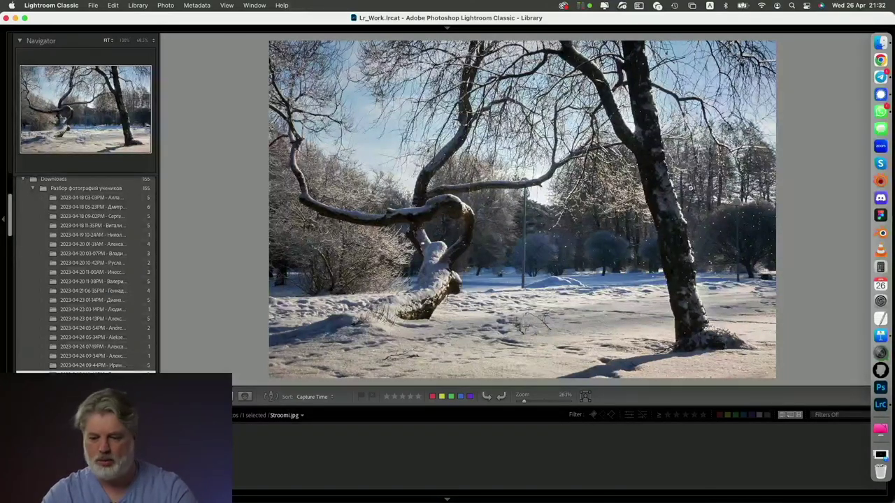
{"action": "left_click", "coordinate": [539, 185]}
{"action": "left_click", "coordinate": [539, 185]}
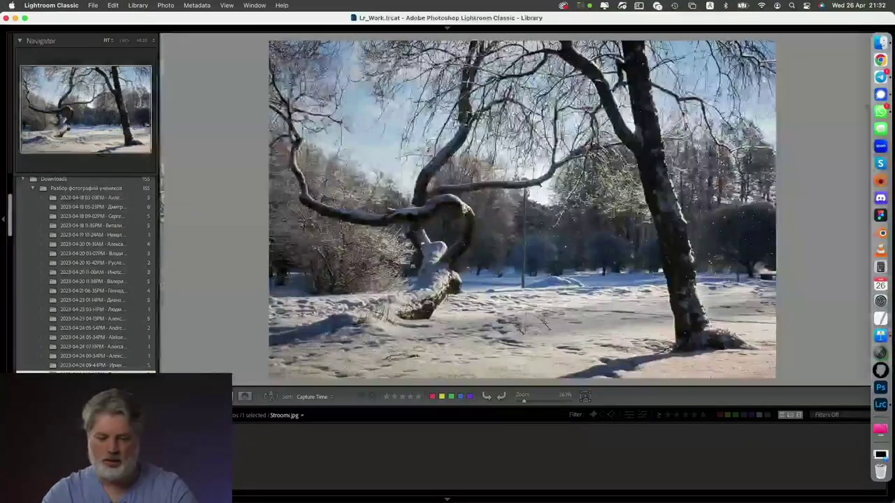
{"action": "left_click", "coordinate": [403, 275]}
{"action": "left_click", "coordinate": [405, 274]}
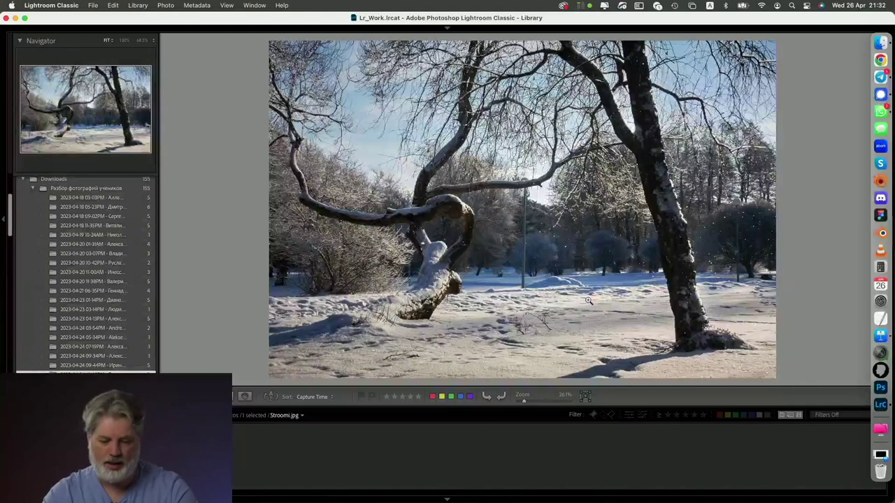
Show the foggy beach photo Fog.jpg and inspect the two walking figures at 100%, finishing with the whole frame in view.
{"action": "key", "text": "Right"}
{"action": "key", "text": "Right"}
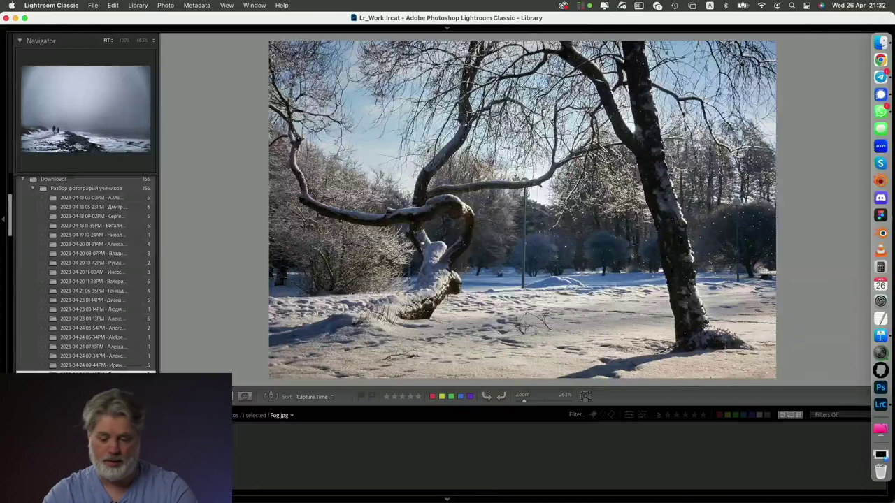
{"action": "key", "text": "Left"}
{"action": "key", "text": "Right"}
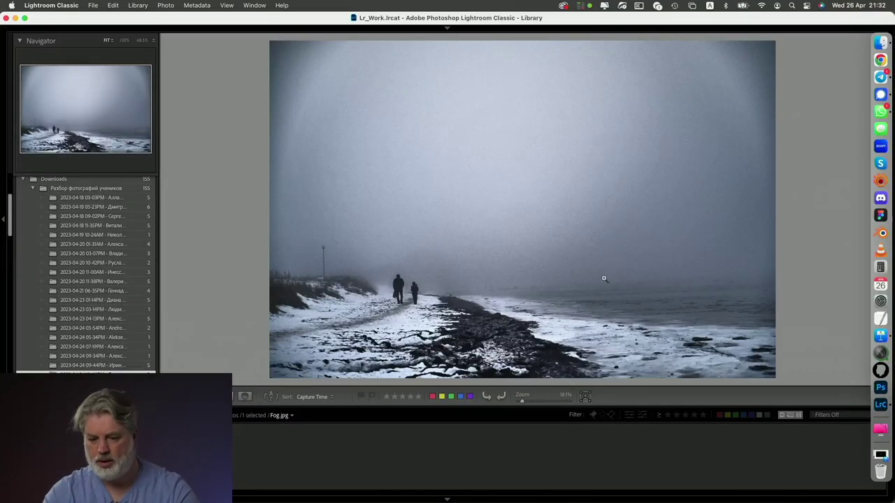
{"action": "left_click", "coordinate": [431, 278]}
{"action": "left_click_drag", "start_coordinate": [291, 316], "coordinate": [464, 204]}
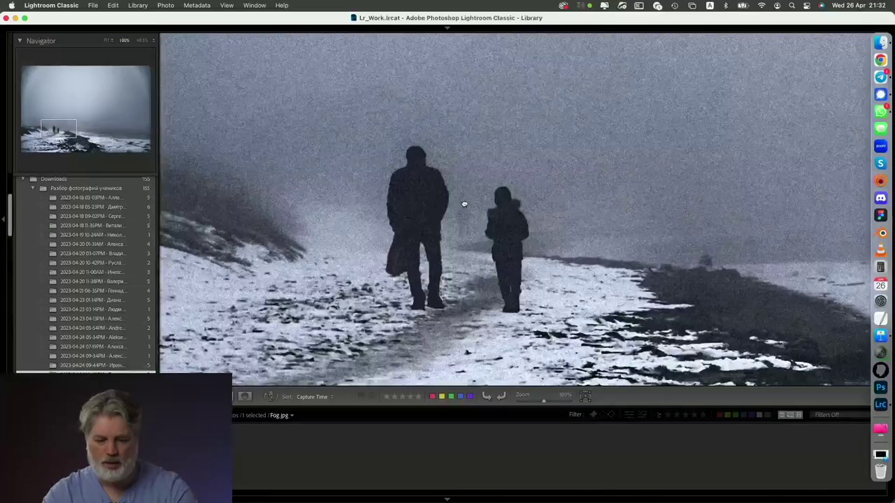
{"action": "left_click", "coordinate": [570, 234]}
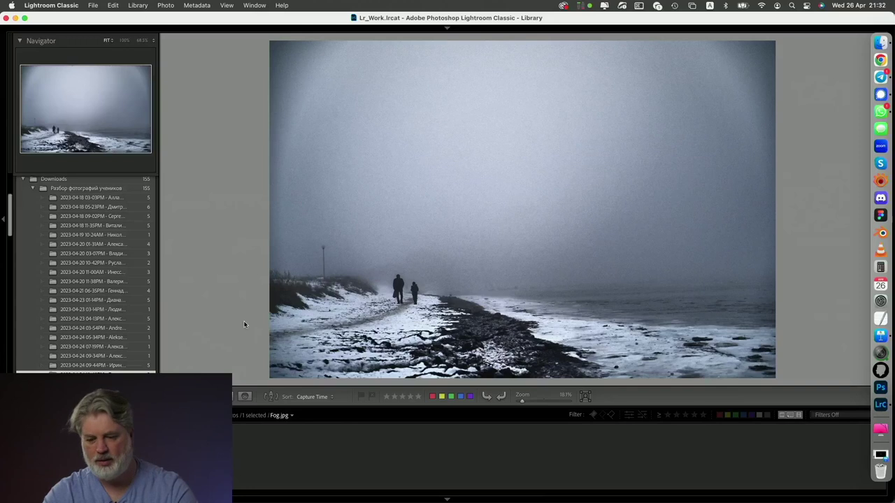
Show the night street photo Viru.jpg and inspect the taxi and surrounding street lamps up close, finishing with the whole frame in view.
{"action": "key", "text": "Right"}
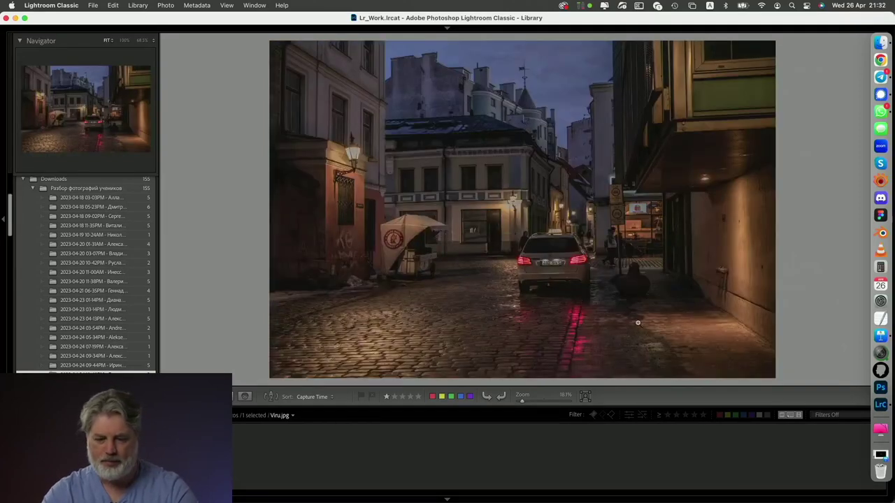
{"action": "left_click", "coordinate": [547, 258]}
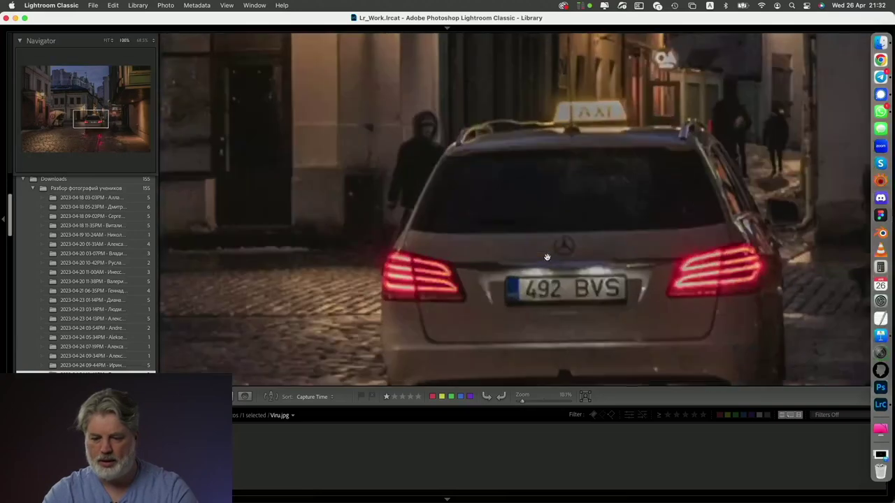
{"action": "left_click_drag", "start_coordinate": [619, 179], "coordinate": [602, 304]}
{"action": "key", "text": "super+minus"}
{"action": "left_click", "coordinate": [599, 305]}
{"action": "left_click", "coordinate": [556, 232]}
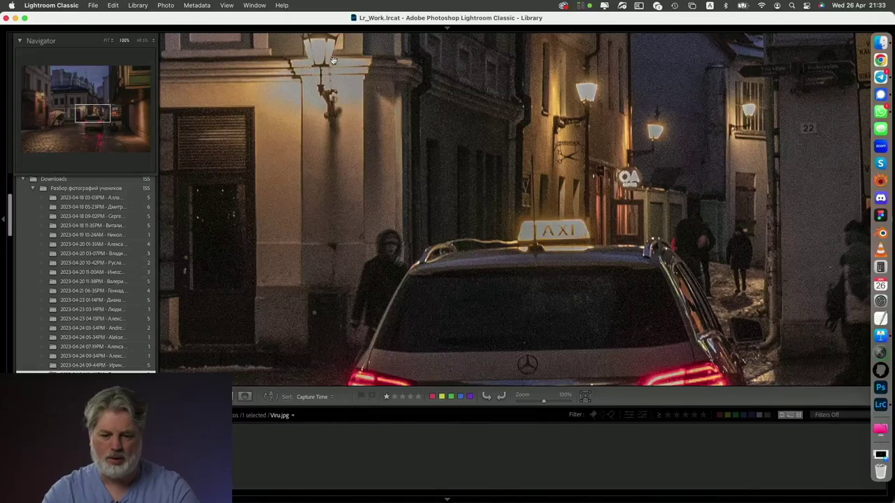
{"action": "left_click", "coordinate": [520, 239]}
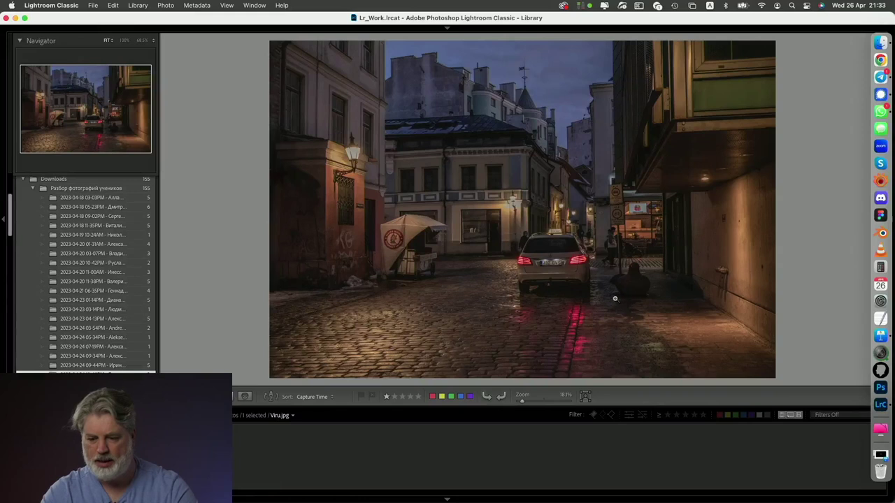
{"action": "left_click", "coordinate": [880, 42]}
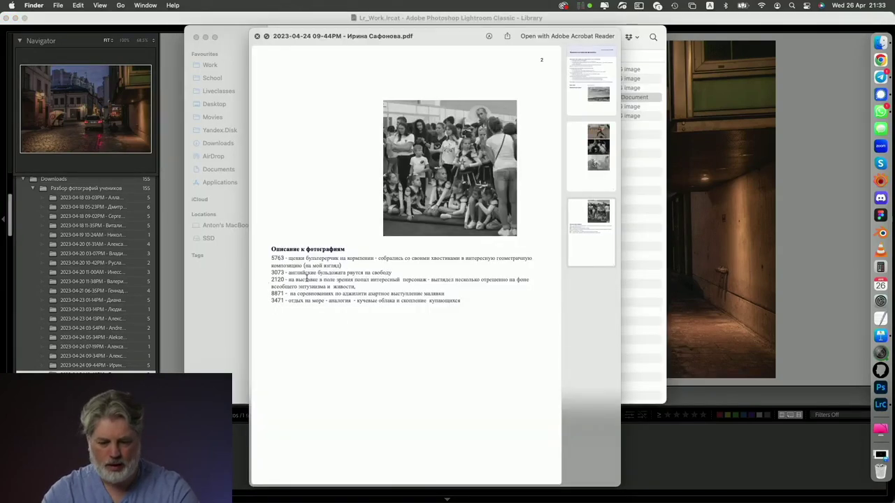
{"action": "left_click", "coordinate": [257, 35]}
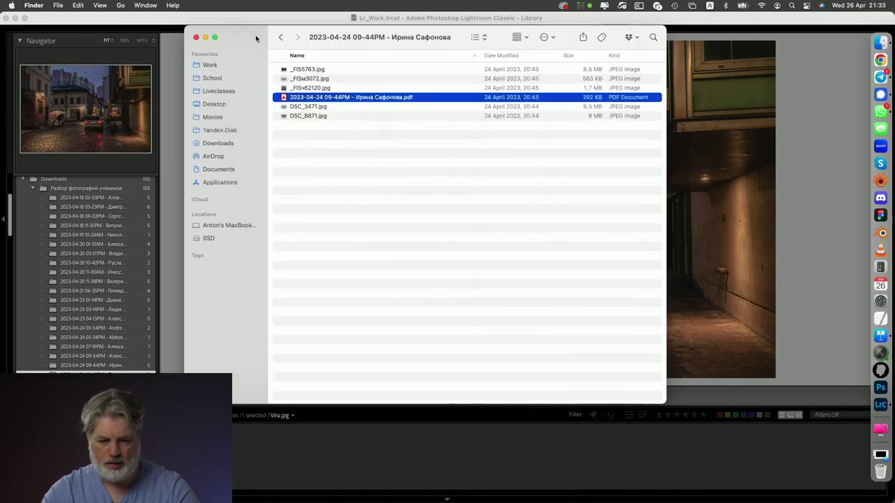
{"action": "left_click", "coordinate": [281, 38]}
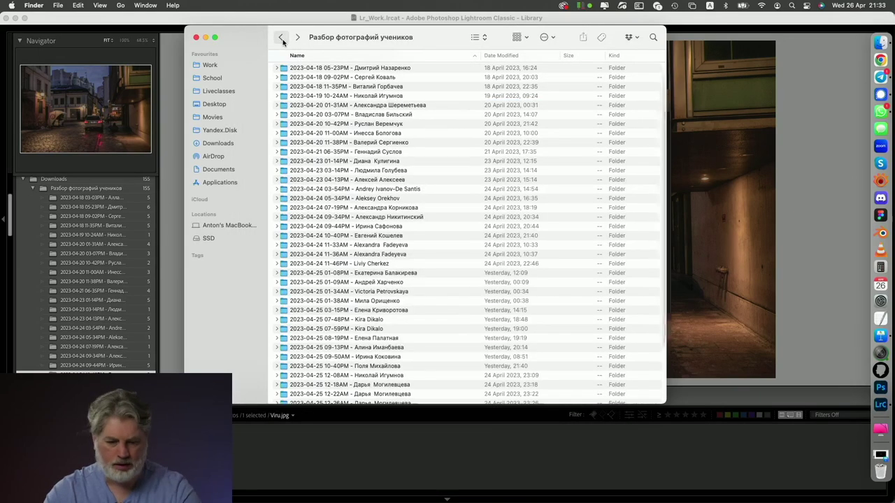
{"action": "double_click", "coordinate": [391, 238]}
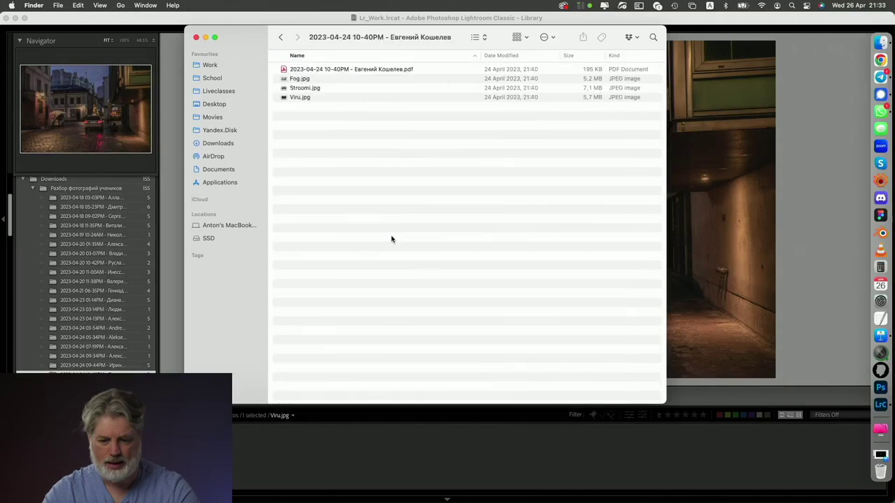
{"action": "left_click", "coordinate": [339, 70]}
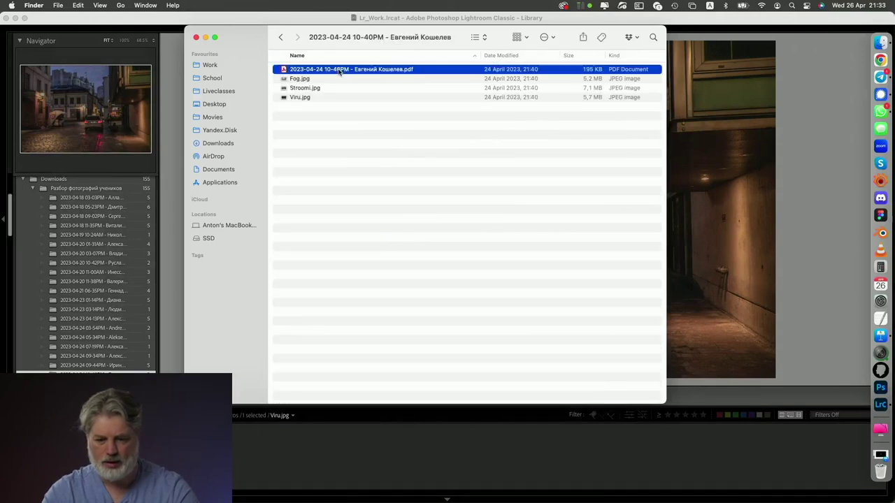
{"action": "key", "text": "space"}
{"action": "scroll", "coordinate": [395, 199], "scroll_direction": "down", "scroll_amount": 10}
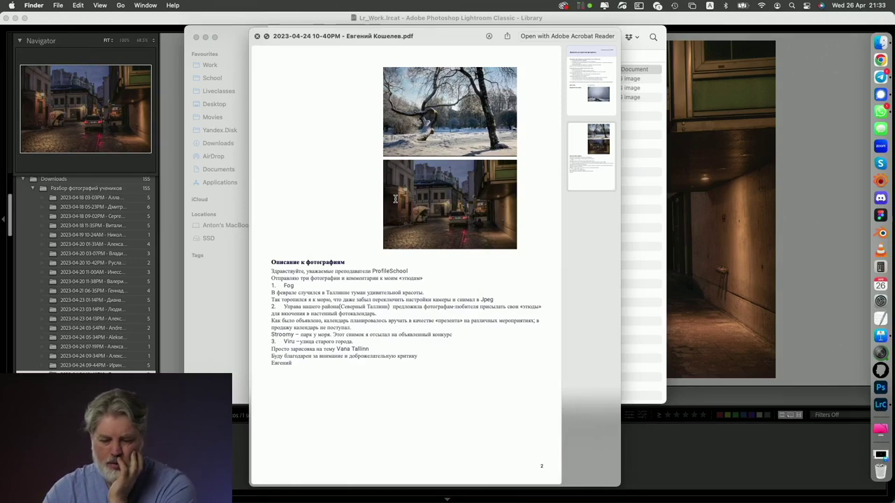
{"action": "left_click", "coordinate": [705, 265]}
{"action": "left_click", "coordinate": [704, 262]}
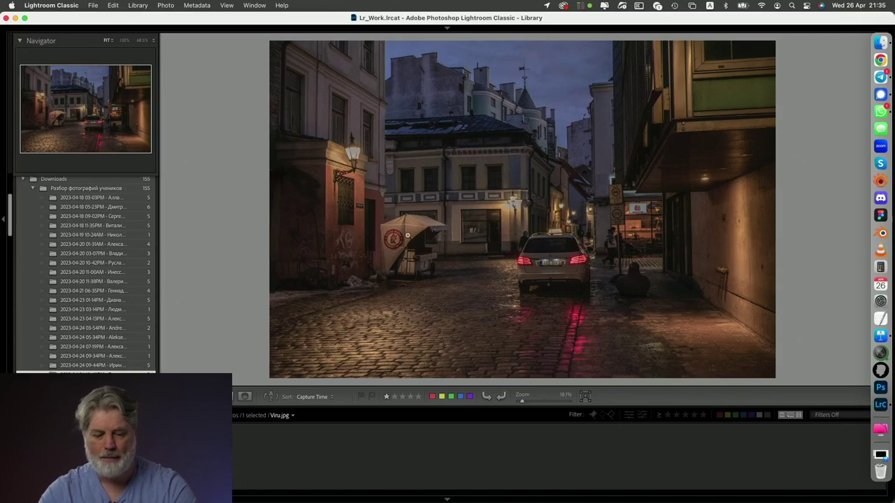
{"action": "scroll", "coordinate": [110, 328], "scroll_direction": "down", "scroll_amount": 3}
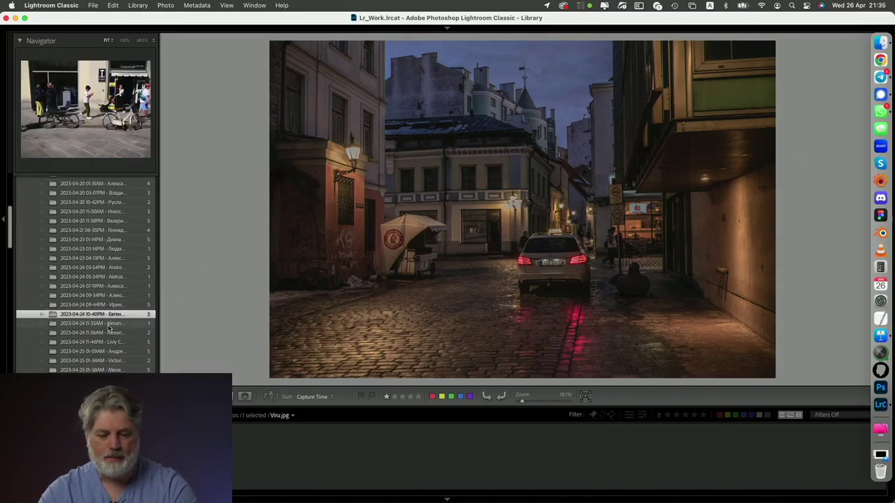
{"action": "left_click", "coordinate": [109, 323]}
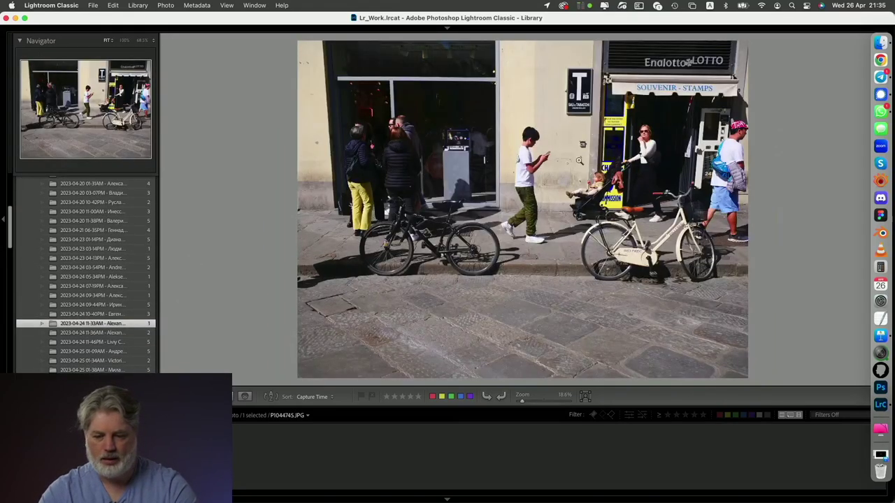
{"action": "left_click", "coordinate": [880, 43]}
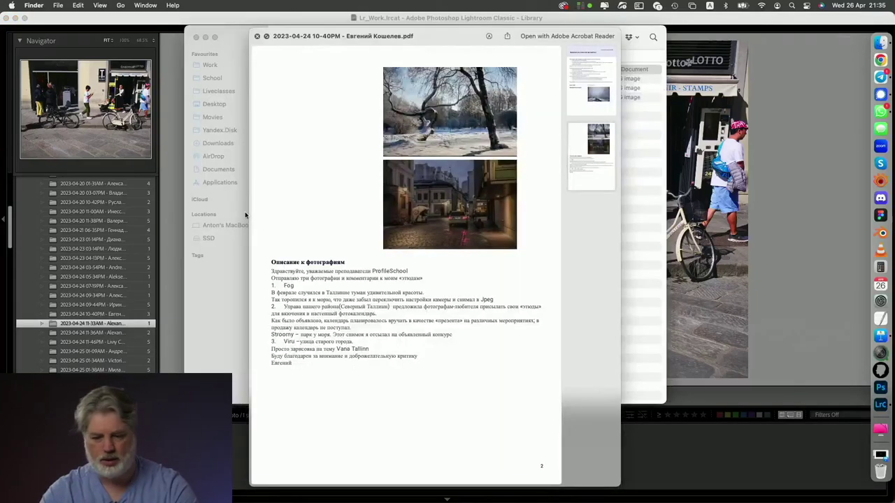
{"action": "left_click", "coordinate": [257, 35]}
{"action": "left_click", "coordinate": [281, 38]}
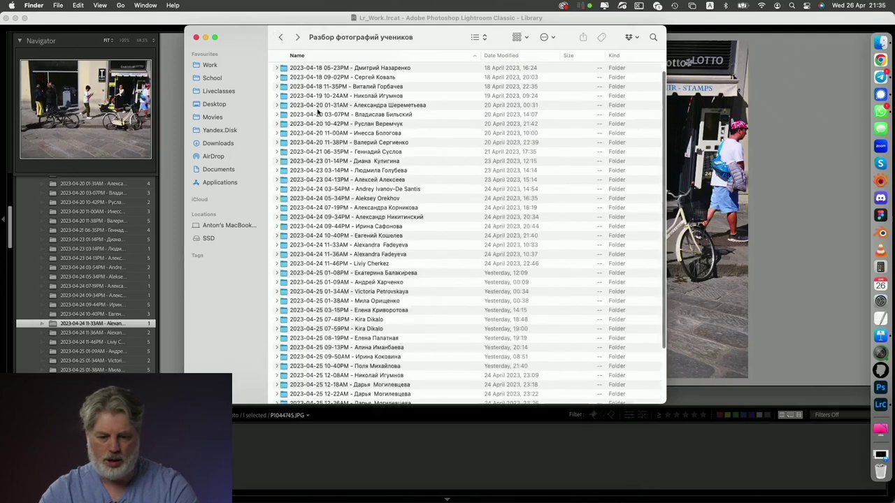
{"action": "double_click", "coordinate": [375, 244]}
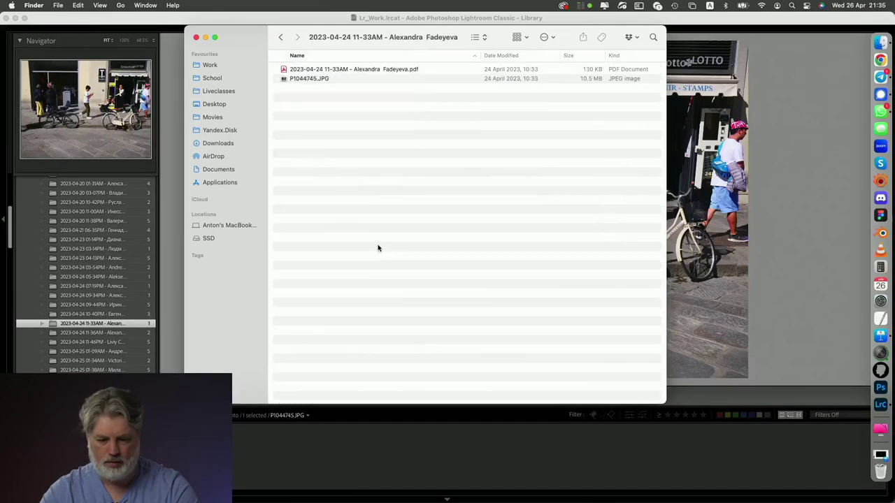
{"action": "left_click", "coordinate": [384, 72]}
{"action": "key", "text": "space"}
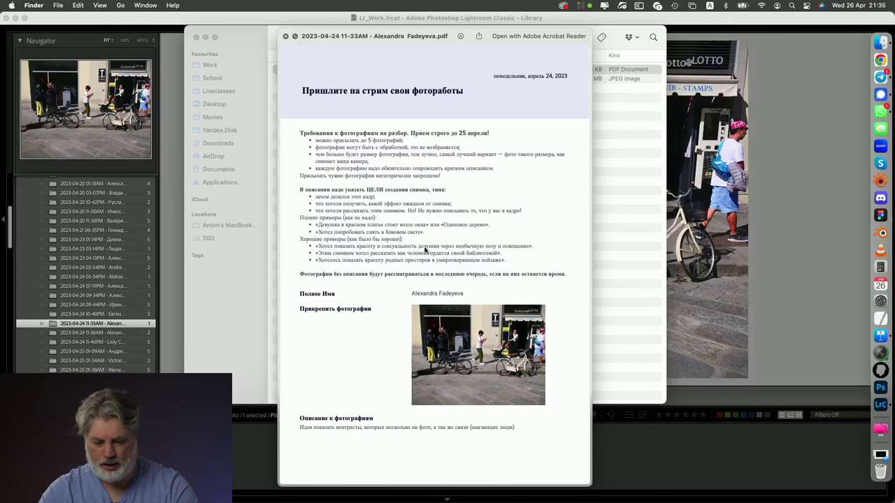
{"action": "left_click", "coordinate": [285, 36]}
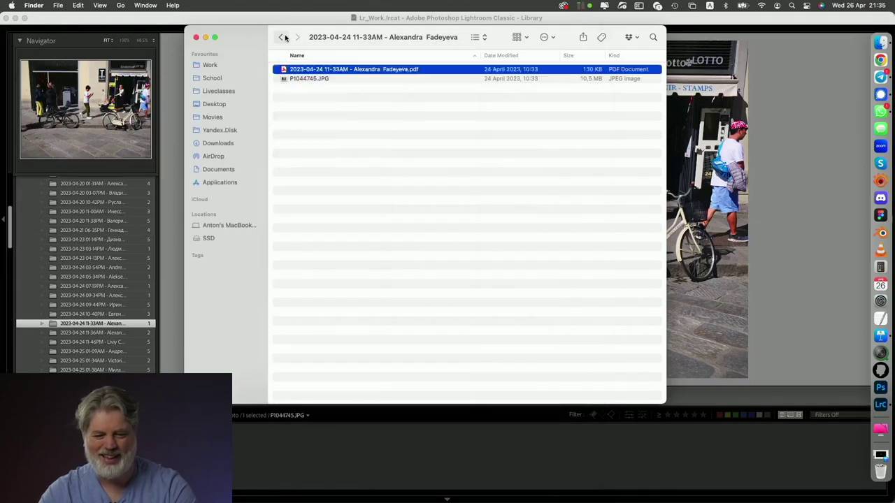
{"action": "left_click", "coordinate": [205, 37]}
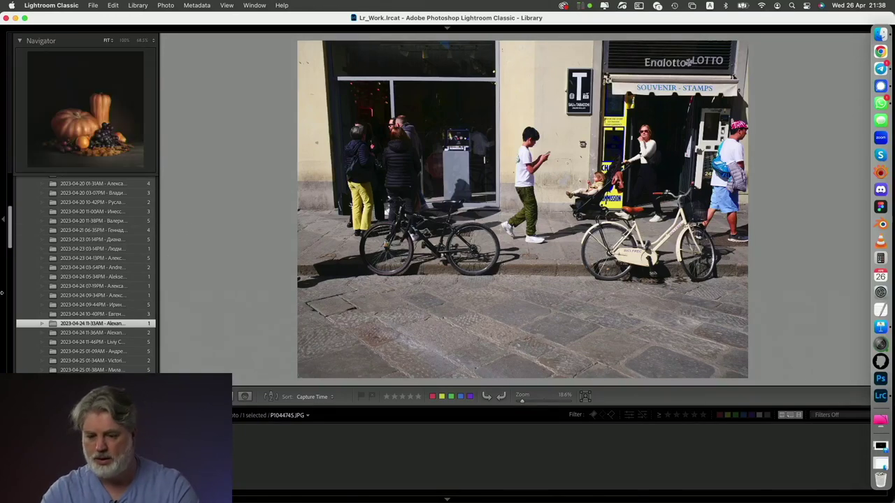
{"action": "left_click", "coordinate": [109, 334]}
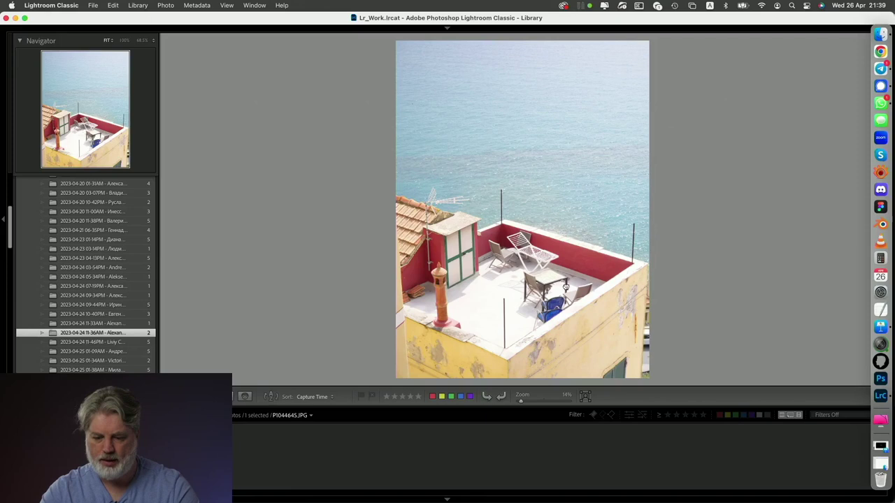
{"action": "left_click", "coordinate": [561, 281]}
{"action": "left_click", "coordinate": [561, 281]}
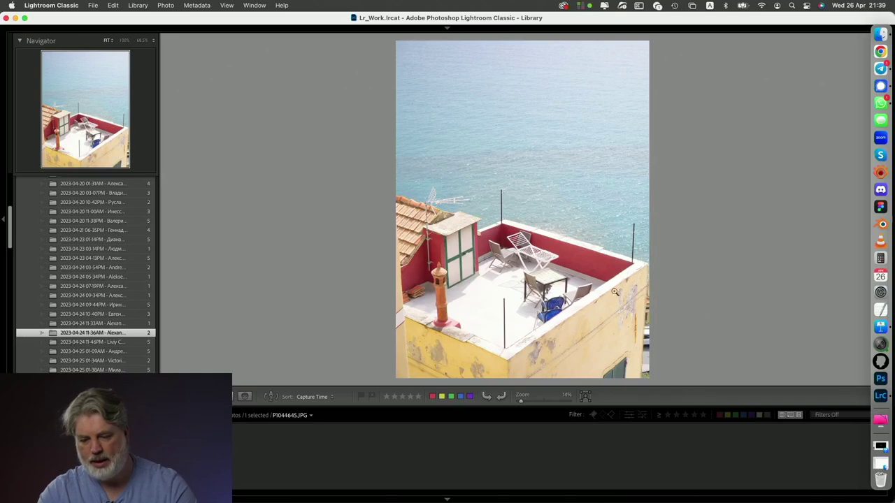
{"action": "left_click", "coordinate": [554, 280]}
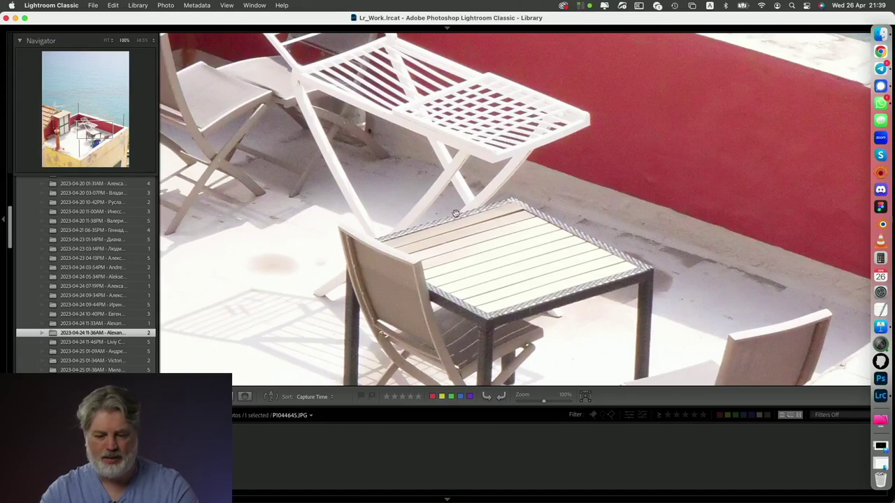
Fit the rooftop terrace photo to the view, move to the pedestrian crossing photo, and inspect the embracing couple at 100%.
{"action": "left_click", "coordinate": [479, 258]}
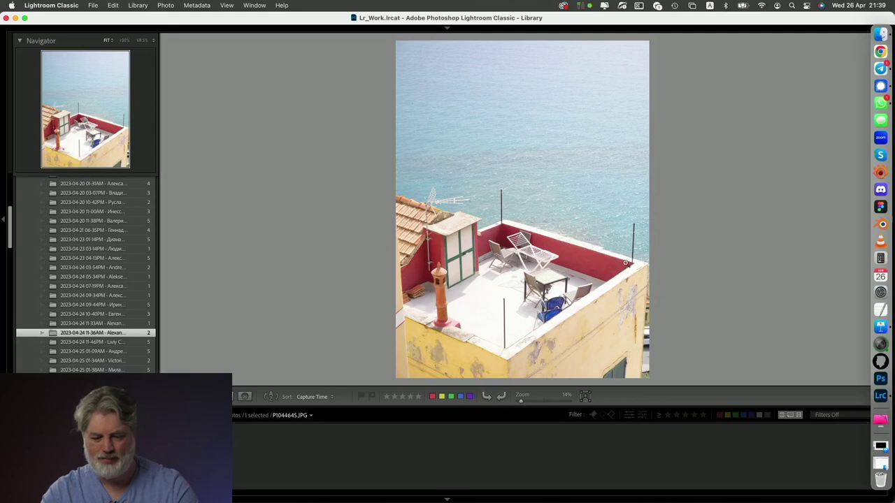
{"action": "key", "text": "Right"}
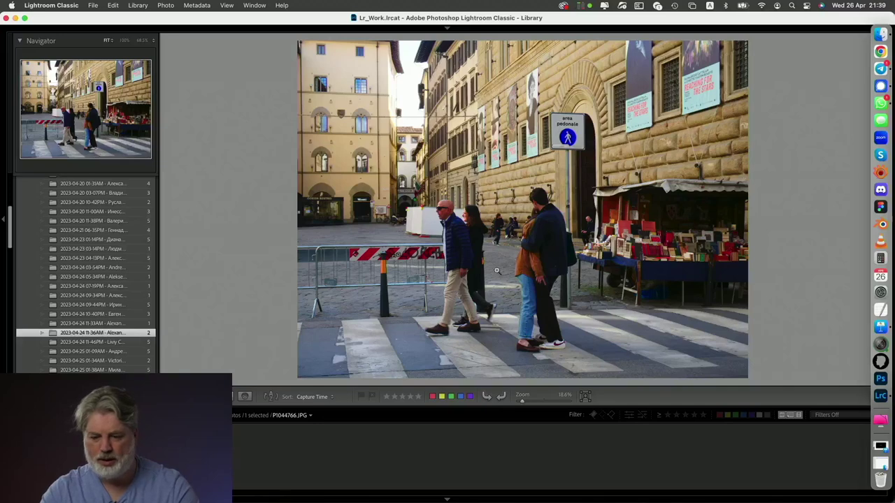
{"action": "left_click", "coordinate": [553, 271]}
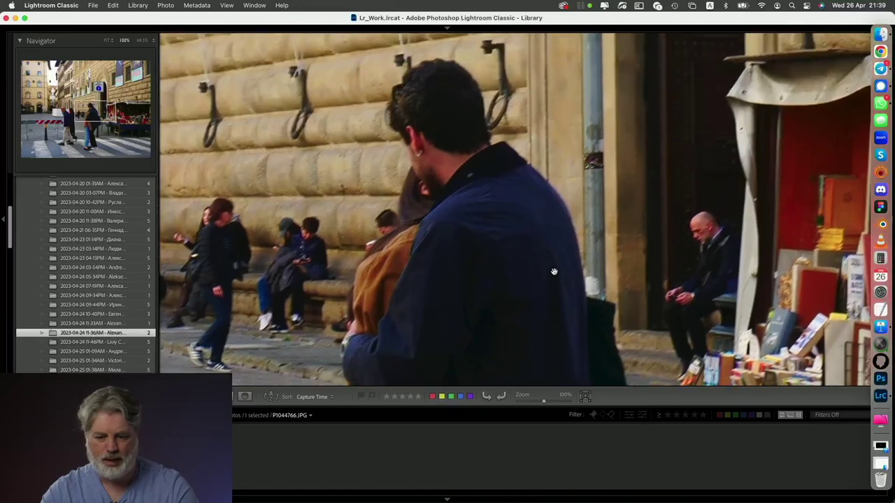
{"action": "left_click", "coordinate": [553, 271]}
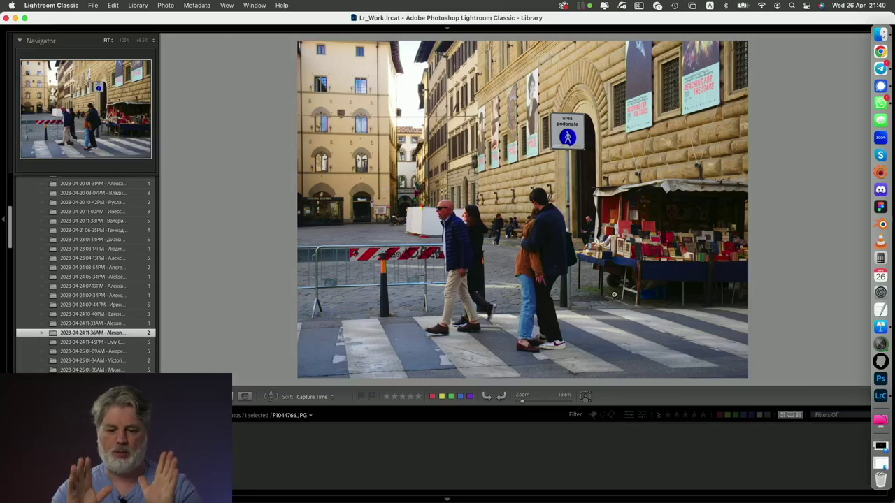
{"action": "left_click", "coordinate": [88, 343]}
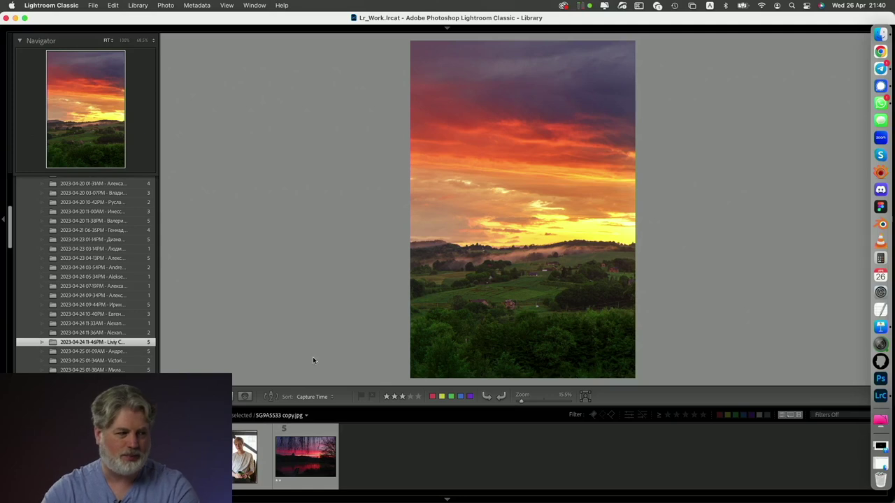
{"action": "left_click", "coordinate": [99, 333]}
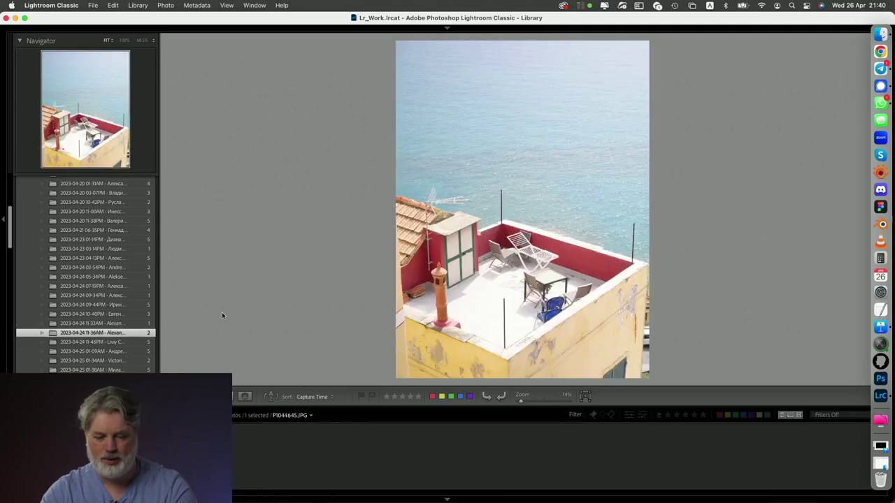
{"action": "key", "text": "Right"}
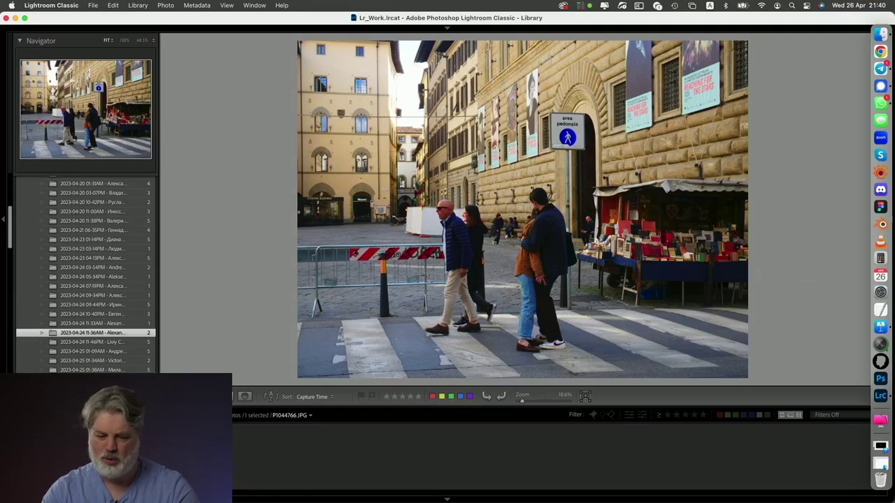
{"action": "left_click", "coordinate": [122, 342]}
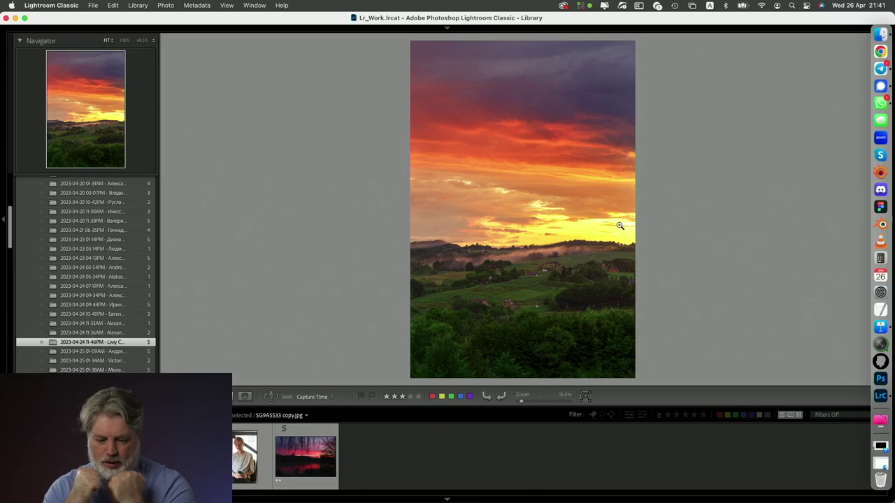
{"action": "left_click", "coordinate": [304, 472]}
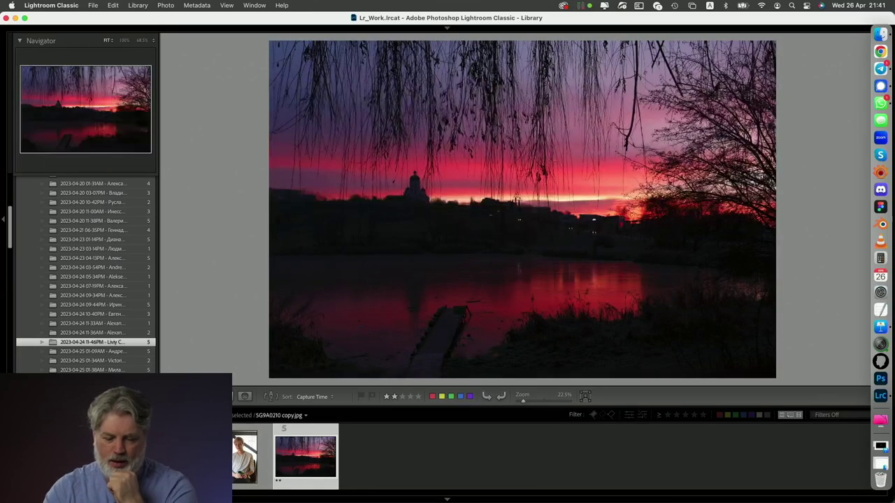
{"action": "key", "text": "Right"}
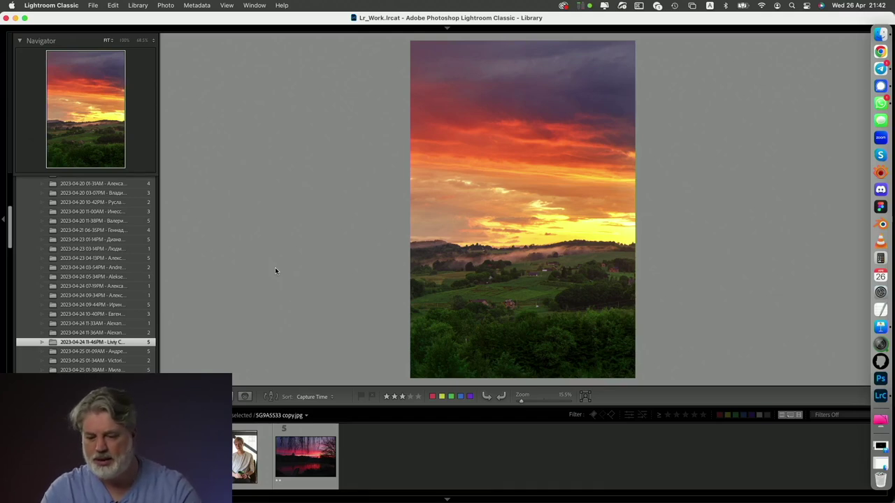
Inspect the bright yellow sky and clouds above the hills in the valley sunset photo at 100%.
{"action": "left_click", "coordinate": [576, 228]}
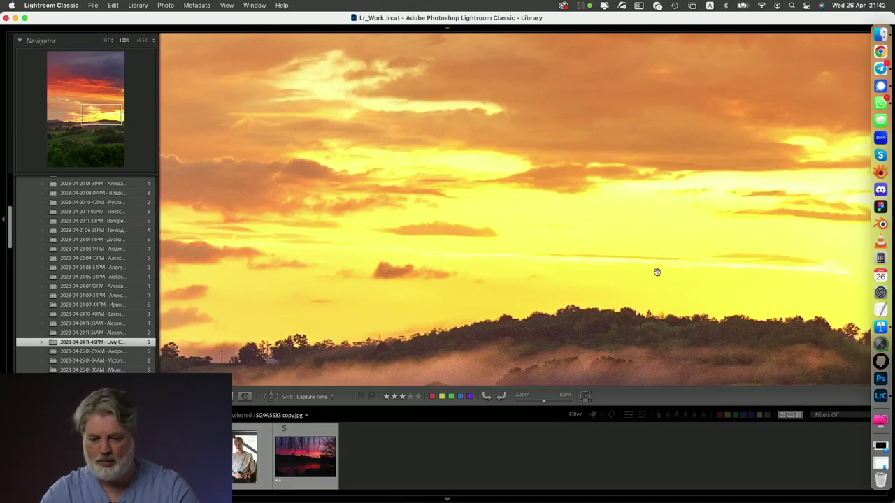
{"action": "left_click_drag", "start_coordinate": [705, 237], "coordinate": [529, 202]}
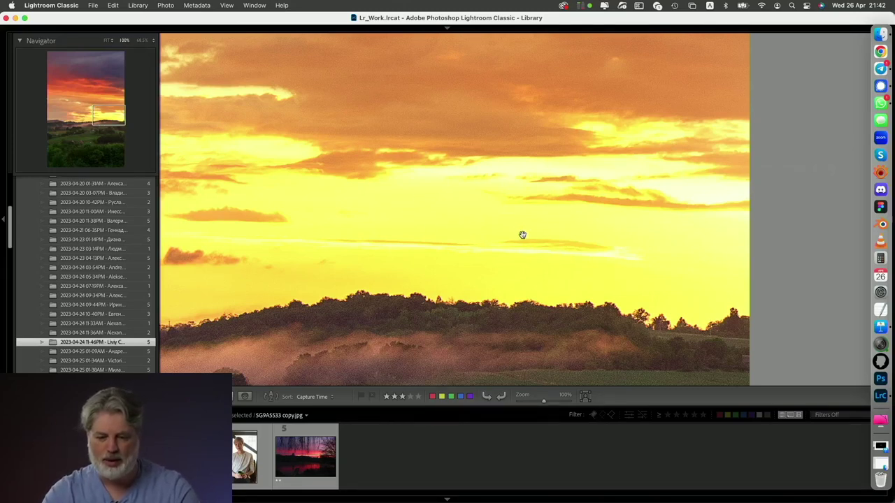
{"action": "left_click", "coordinate": [625, 235]}
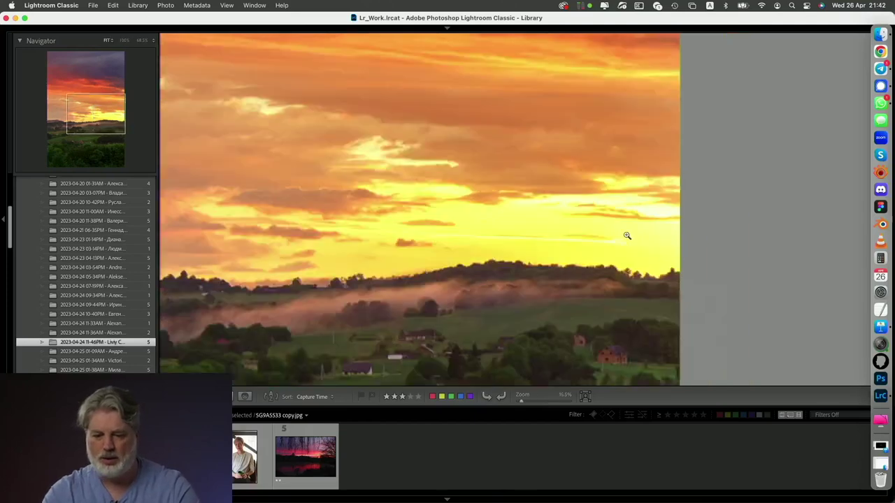
{"action": "left_click", "coordinate": [619, 217]}
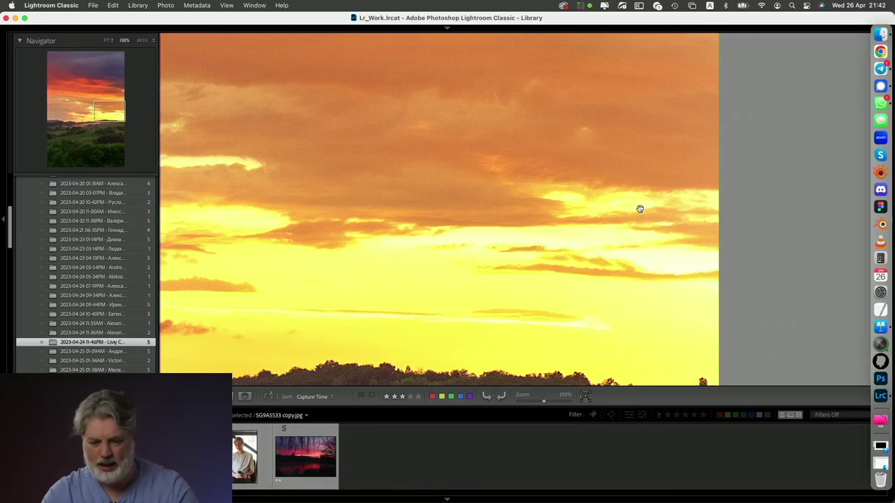
{"action": "left_click", "coordinate": [554, 239]}
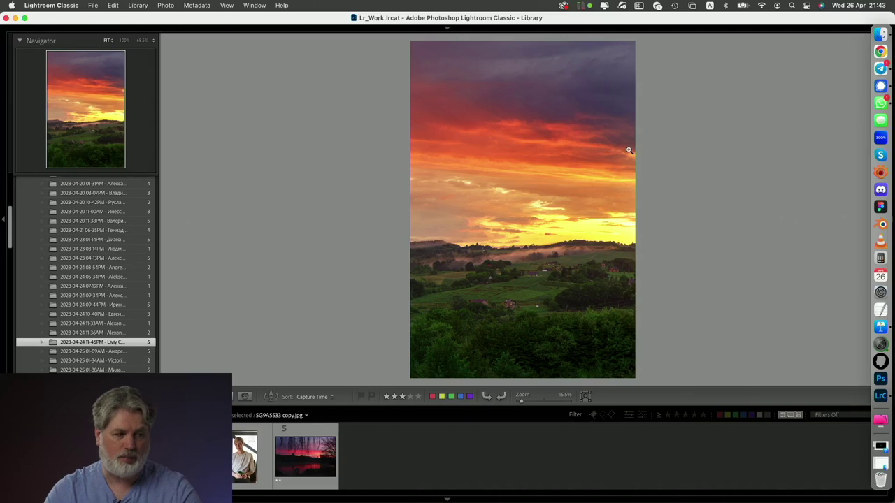
View the folder's portraits on the lakeside deck, in backlit silhouette, and by the window with a green cup.
{"action": "left_click", "coordinate": [244, 458]}
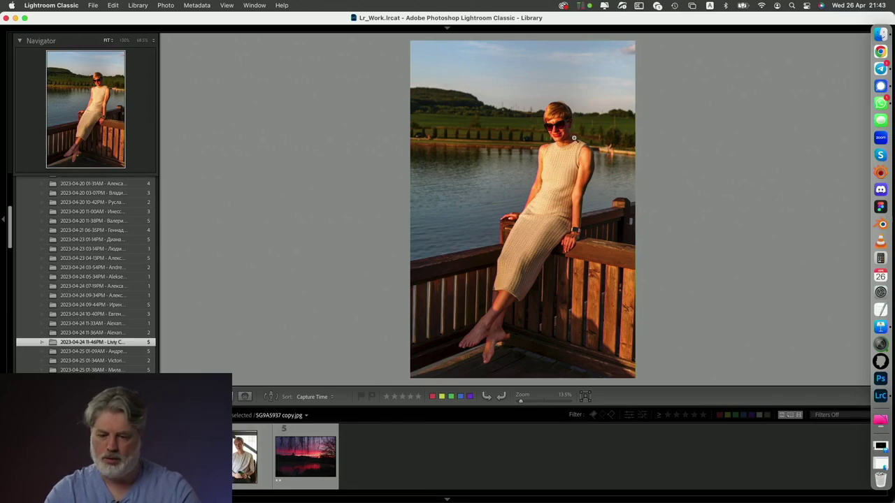
{"action": "left_click", "coordinate": [184, 457]}
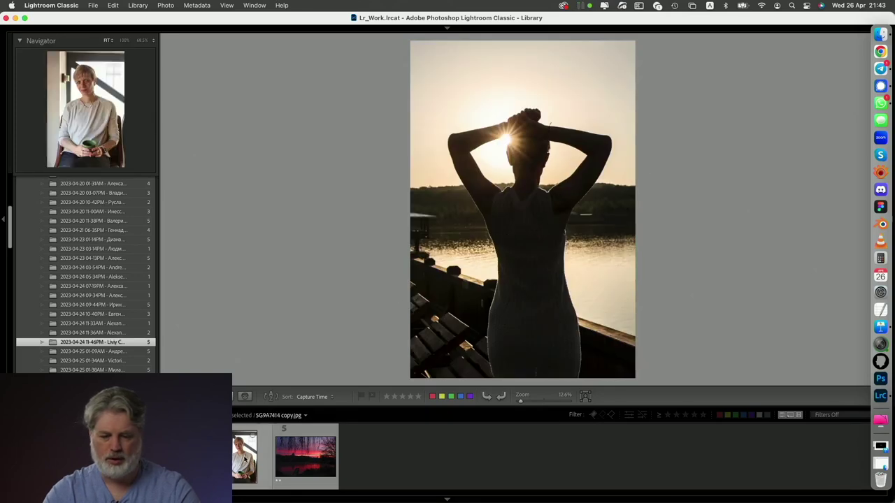
{"action": "left_click", "coordinate": [246, 459]}
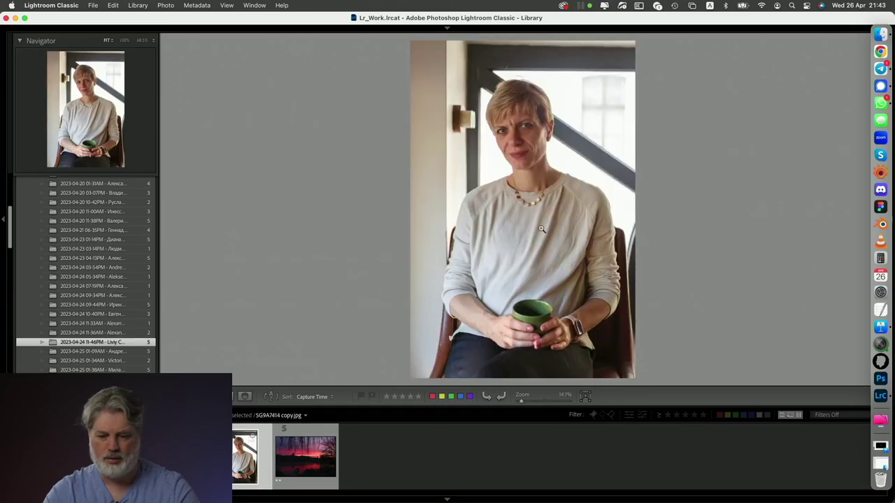
Open the red lake sunset photo and inspect its glowing horizon and hanging branches at 100%.
{"action": "left_click", "coordinate": [305, 478]}
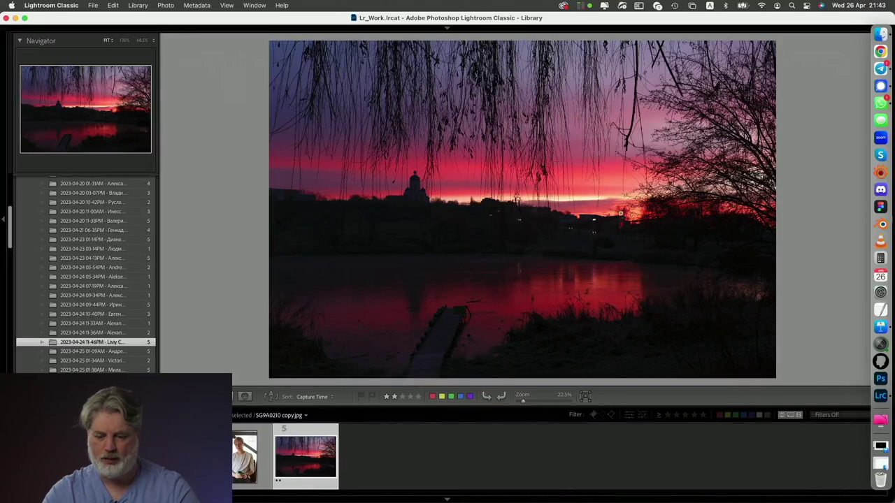
{"action": "left_click", "coordinate": [593, 197]}
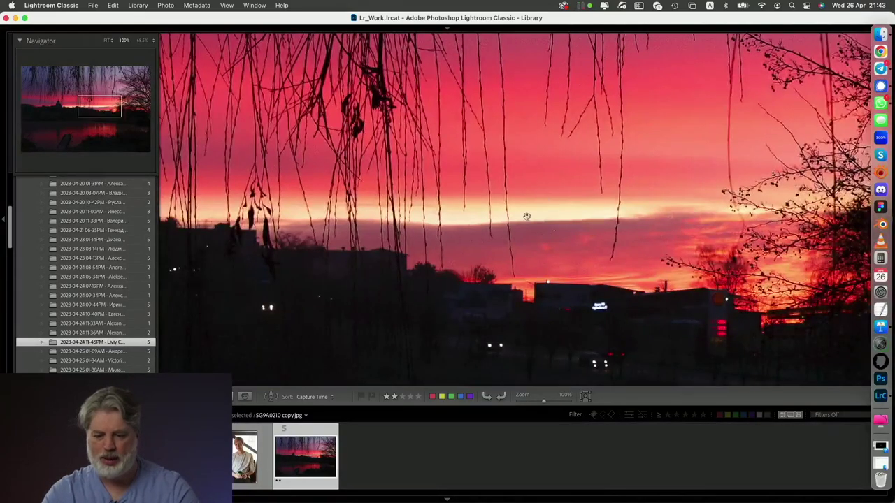
{"action": "left_click", "coordinate": [606, 269]}
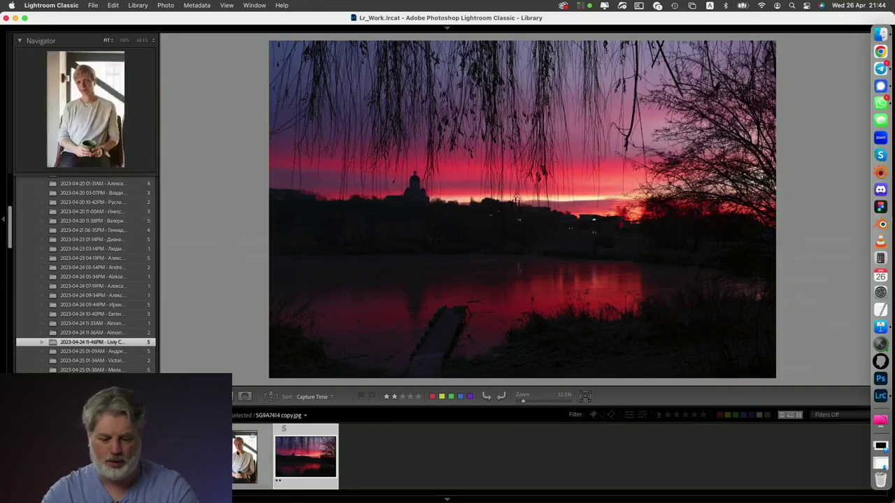
Go back through the portraits to the woman on the lakeside deck, then to the window portrait with the green cup.
{"action": "left_click", "coordinate": [241, 460]}
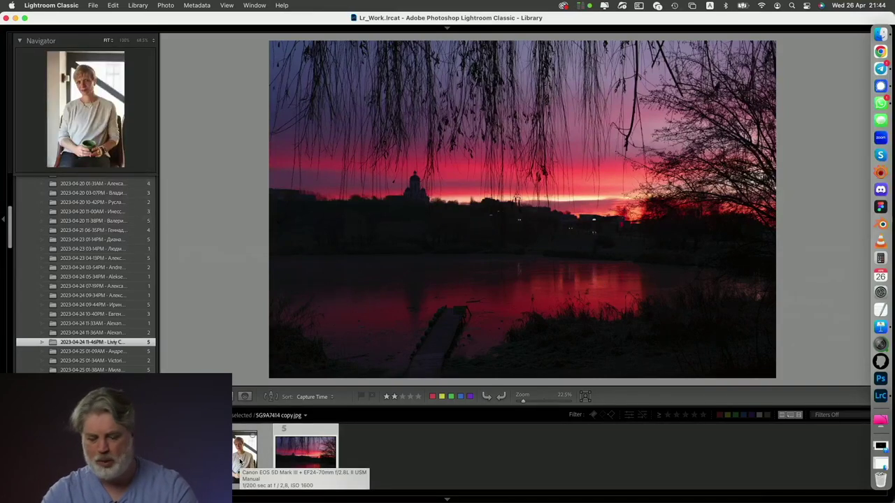
{"action": "key", "text": "Left"}
{"action": "key", "text": "Left"}
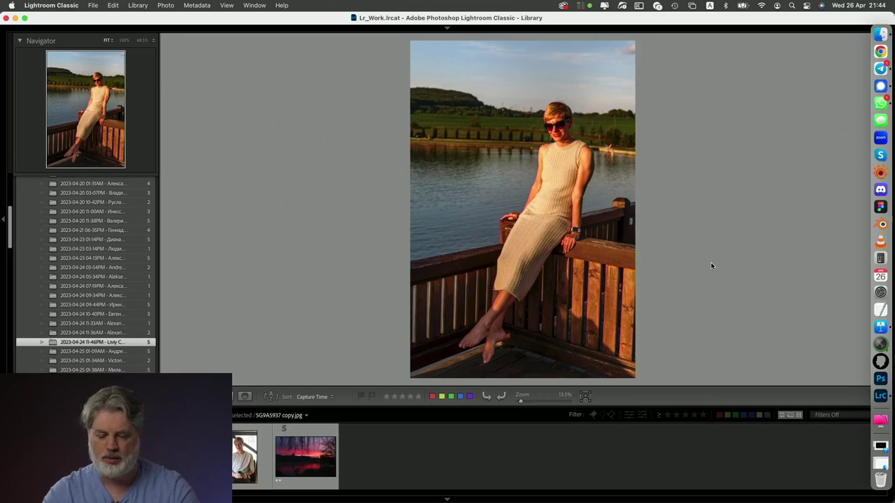
{"action": "left_click", "coordinate": [258, 460]}
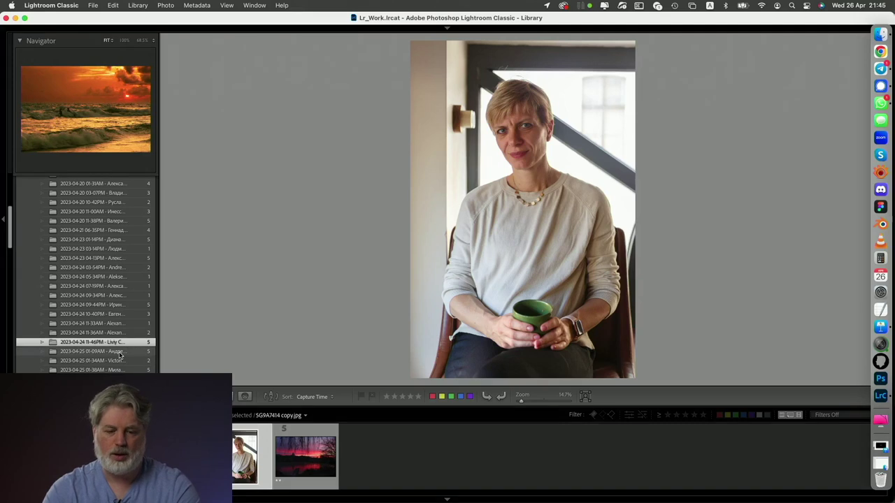
{"action": "left_click", "coordinate": [119, 351]}
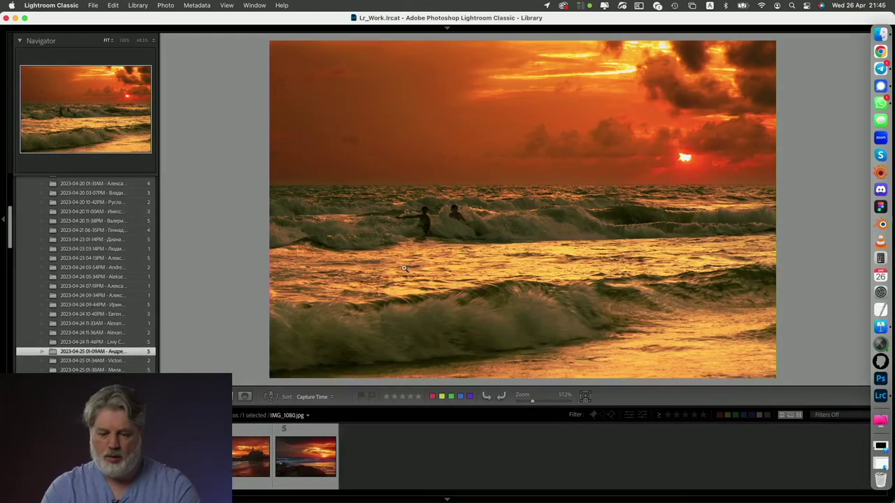
{"action": "key", "text": "Right"}
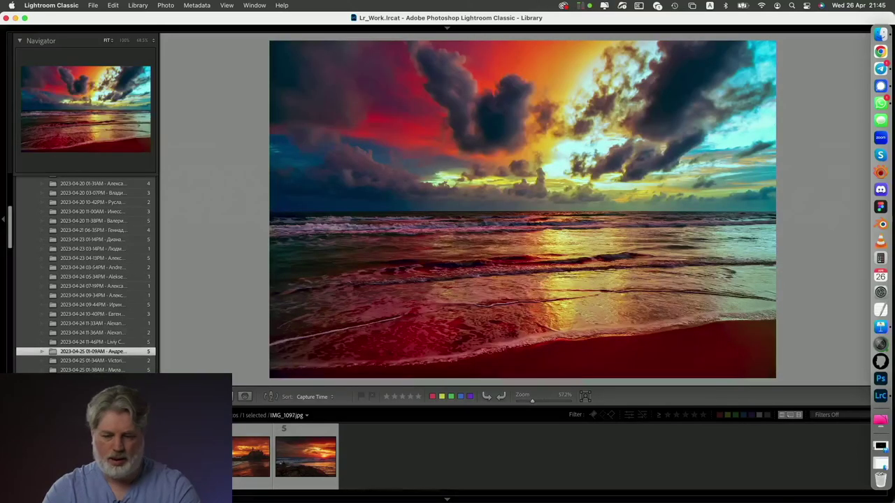
{"action": "key", "text": "Right"}
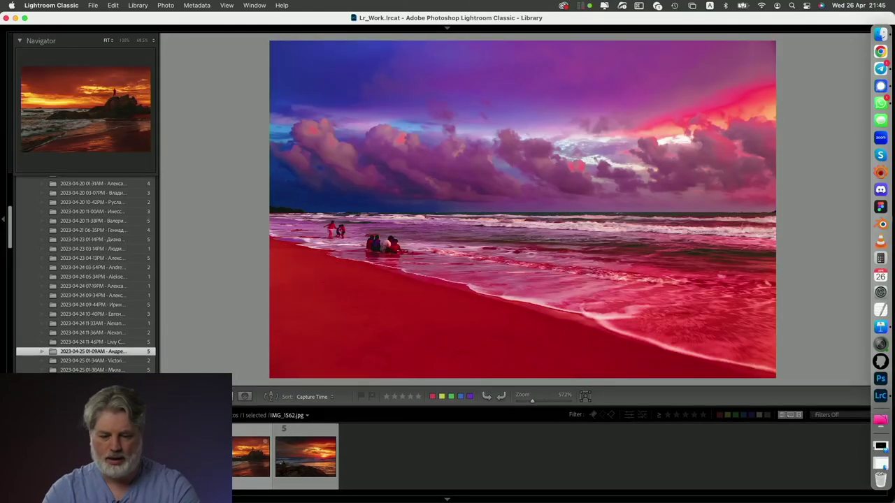
{"action": "key", "text": "Right"}
{"action": "left_click", "coordinate": [304, 462]}
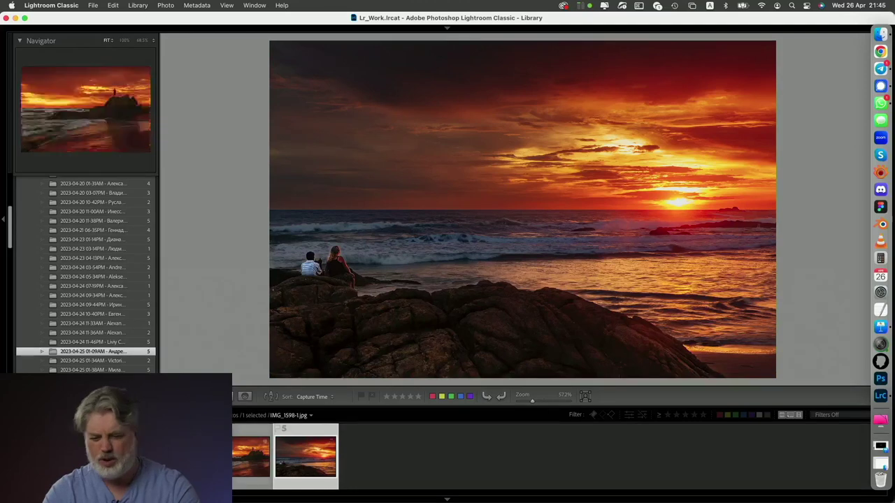
{"action": "key", "text": "Left"}
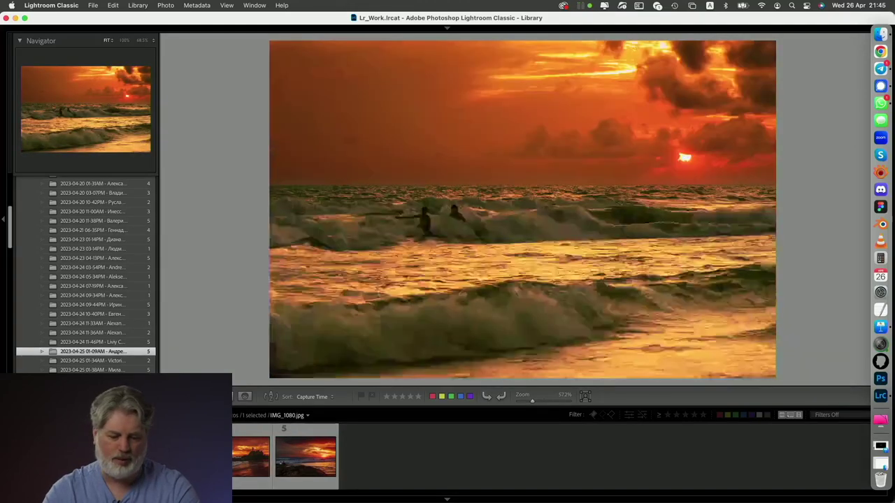
{"action": "left_click", "coordinate": [299, 460]}
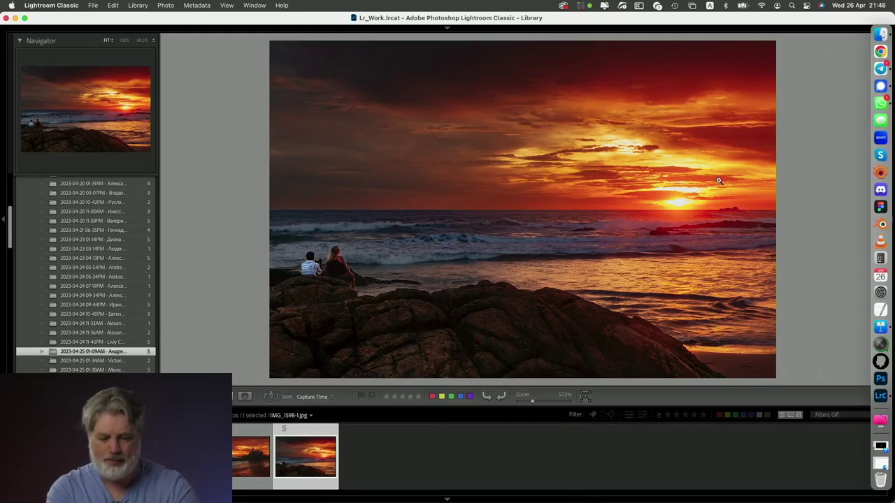
{"action": "key", "text": "Left"}
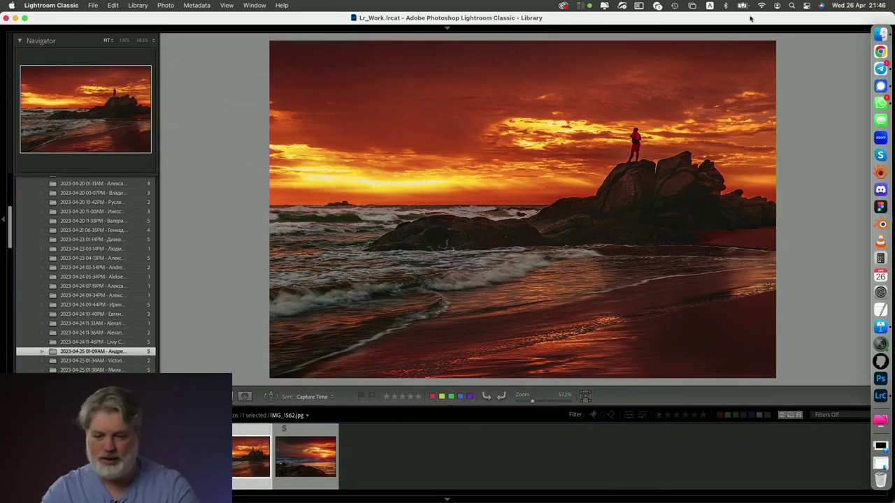
Switch to the 2023-04-26_PhotoReview presentation in Keynote and play the 20% course discount slide full screen.
{"action": "left_click", "coordinate": [879, 446]}
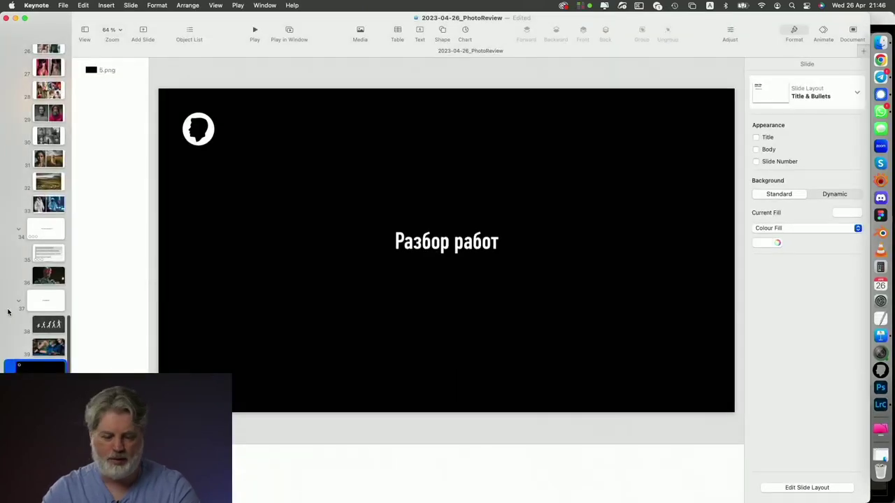
{"action": "key", "text": "Down"}
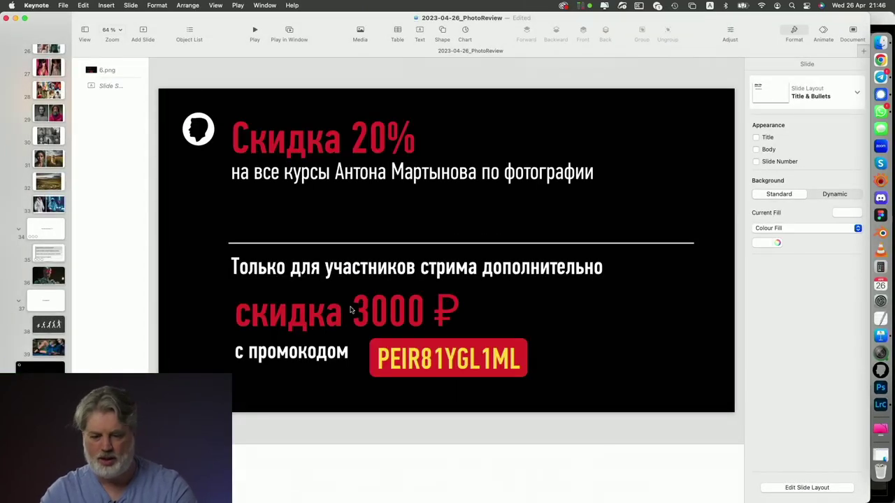
{"action": "left_click", "coordinate": [253, 31]}
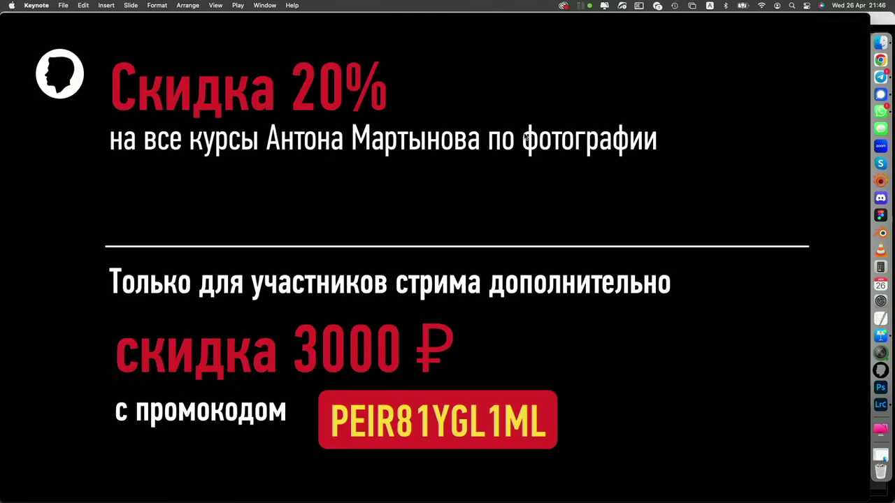
{"action": "mouse_move", "coordinate": [3, 5]}
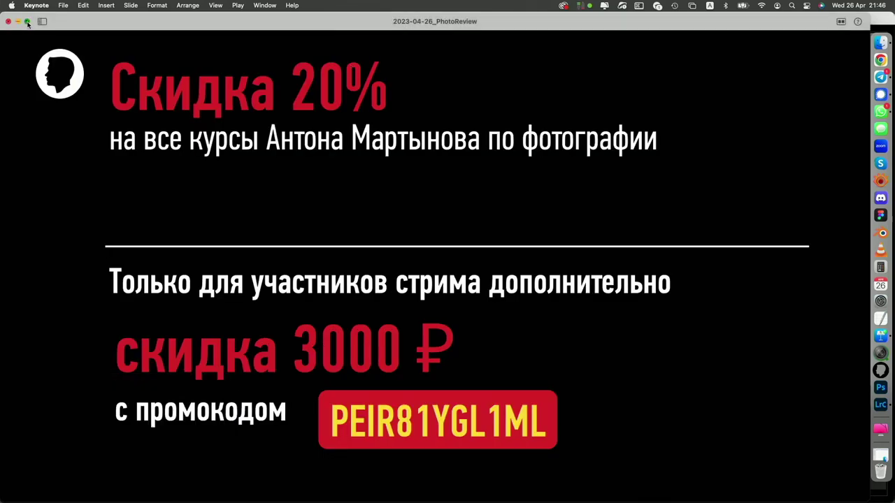
{"action": "left_click", "coordinate": [28, 23]}
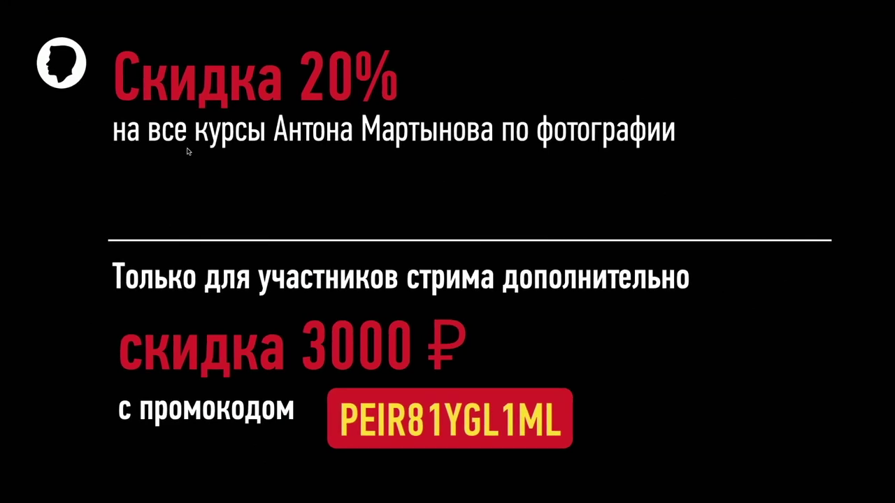